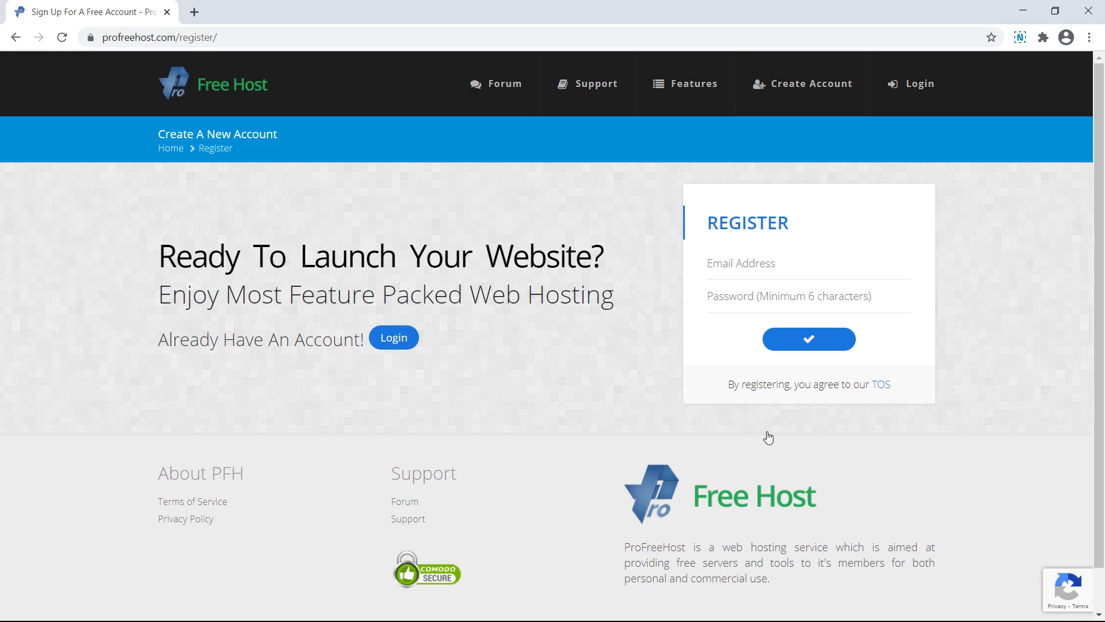
Register the ProFreeHost account with the account email address and a password
click(843, 269)
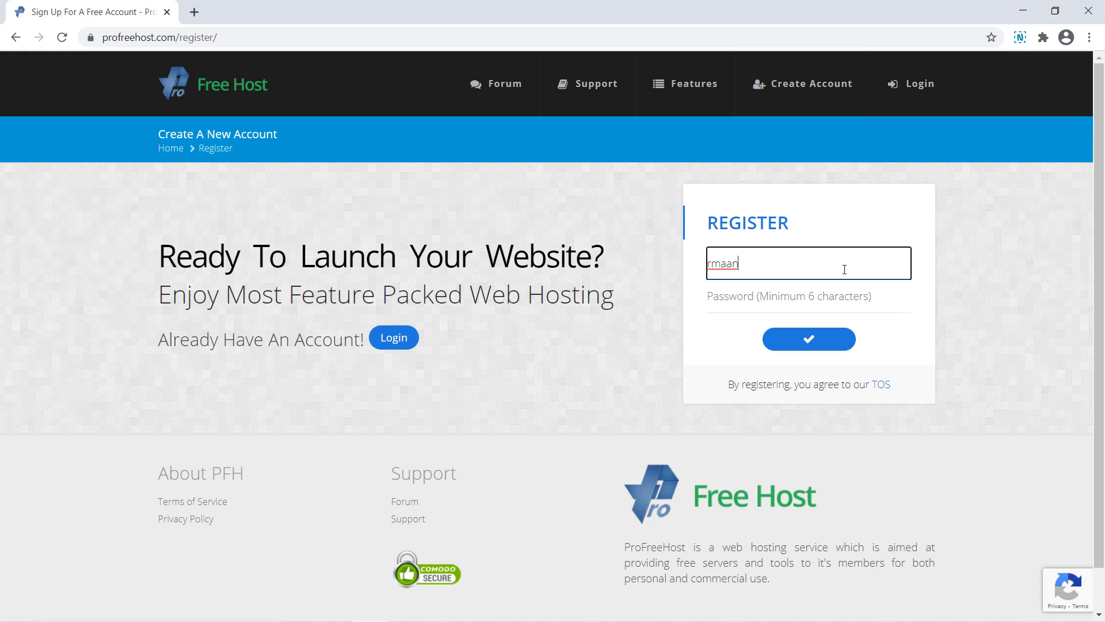
key(Tab)
text(rm)
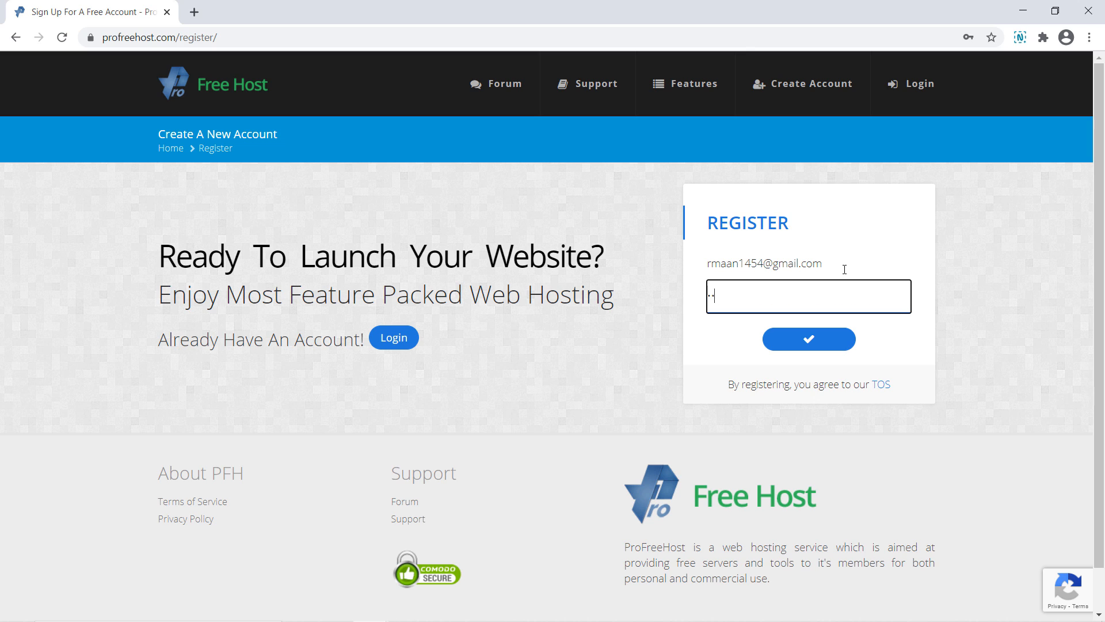
click(812, 340)
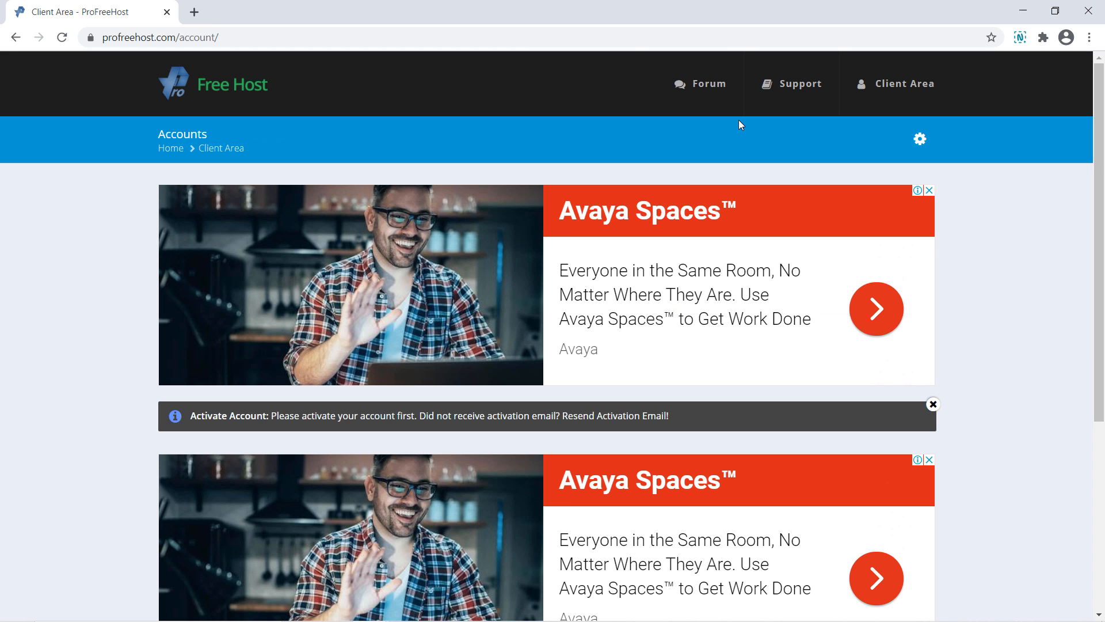
key(ctrl+t)
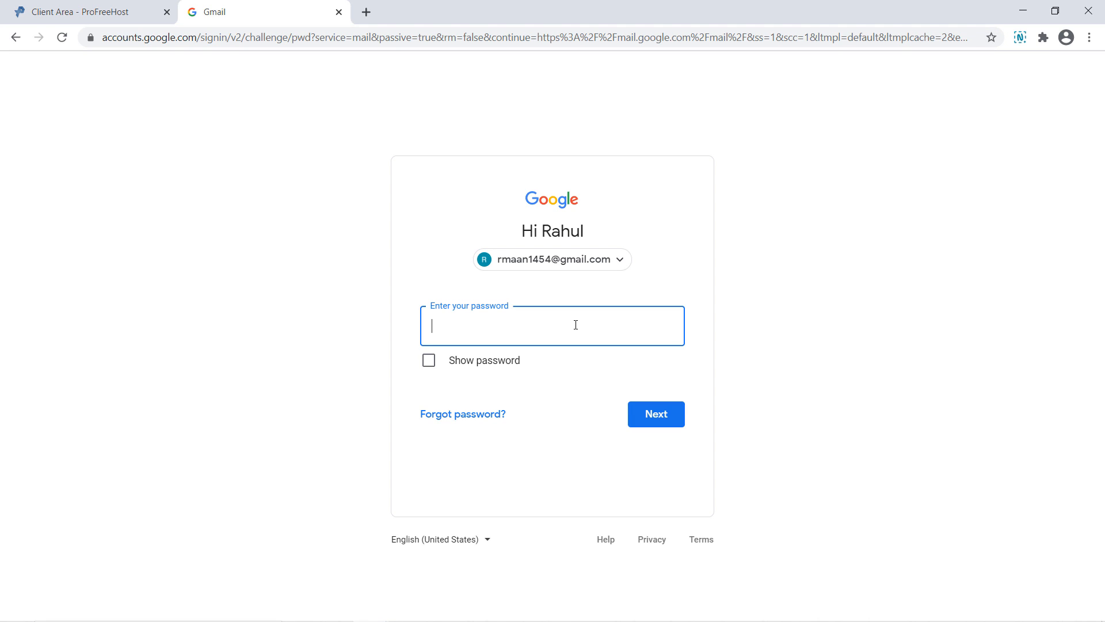
Sign in to Gmail and use the Account Activation email's link to activate ProFreeHost
key(ctrl+v)
click(633, 416)
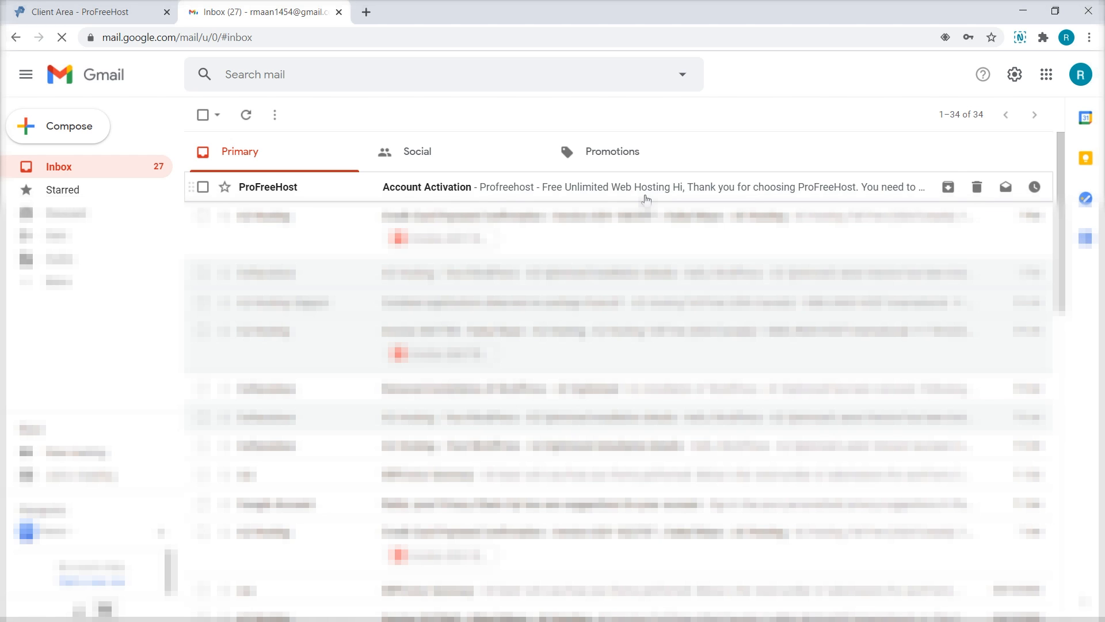
click(646, 199)
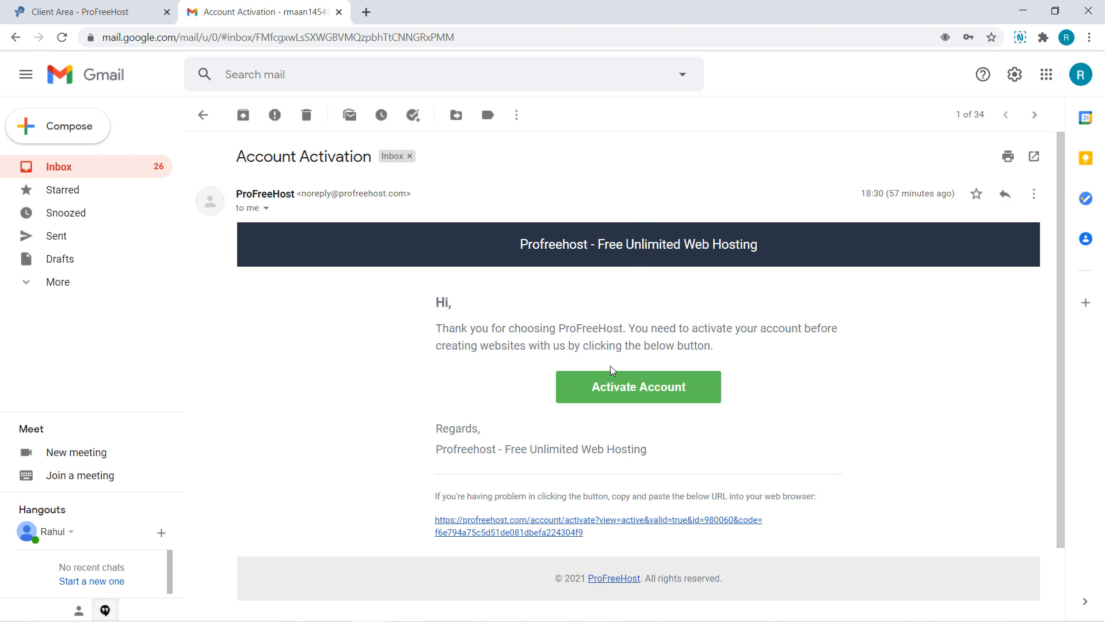
click(609, 389)
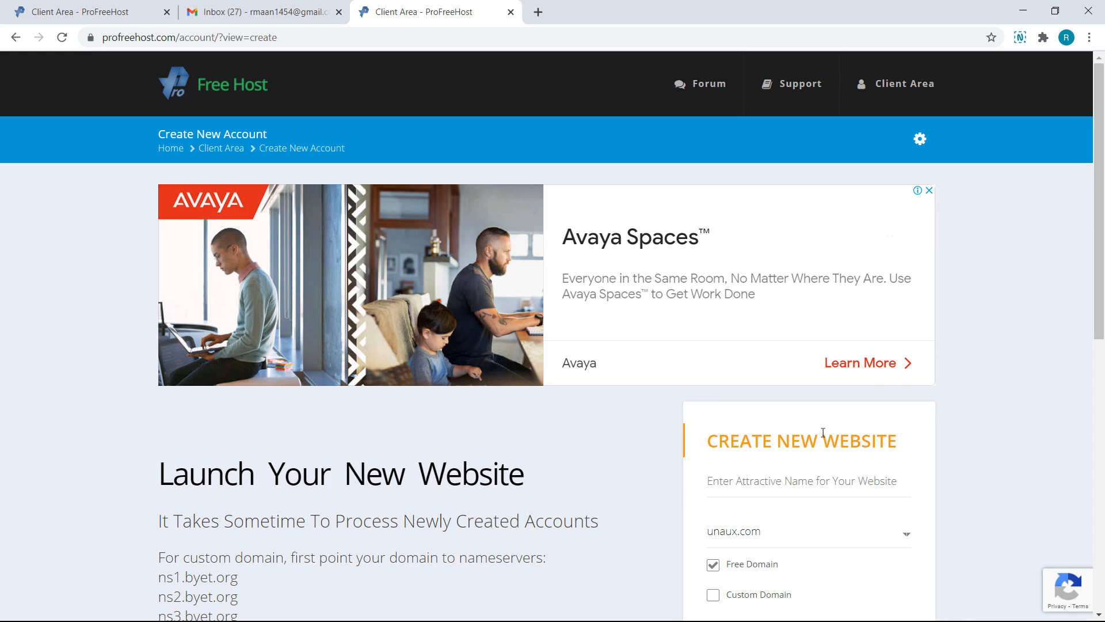
Create a website named cafebooks, keeping unaux.com as its free domain
click(777, 480)
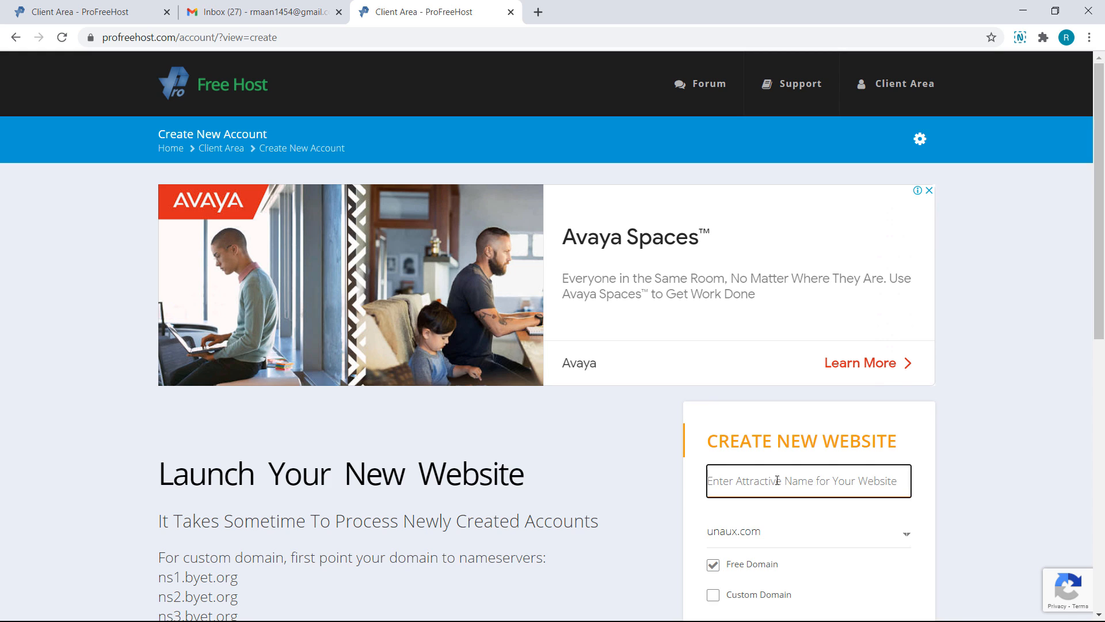
text(cafebooks)
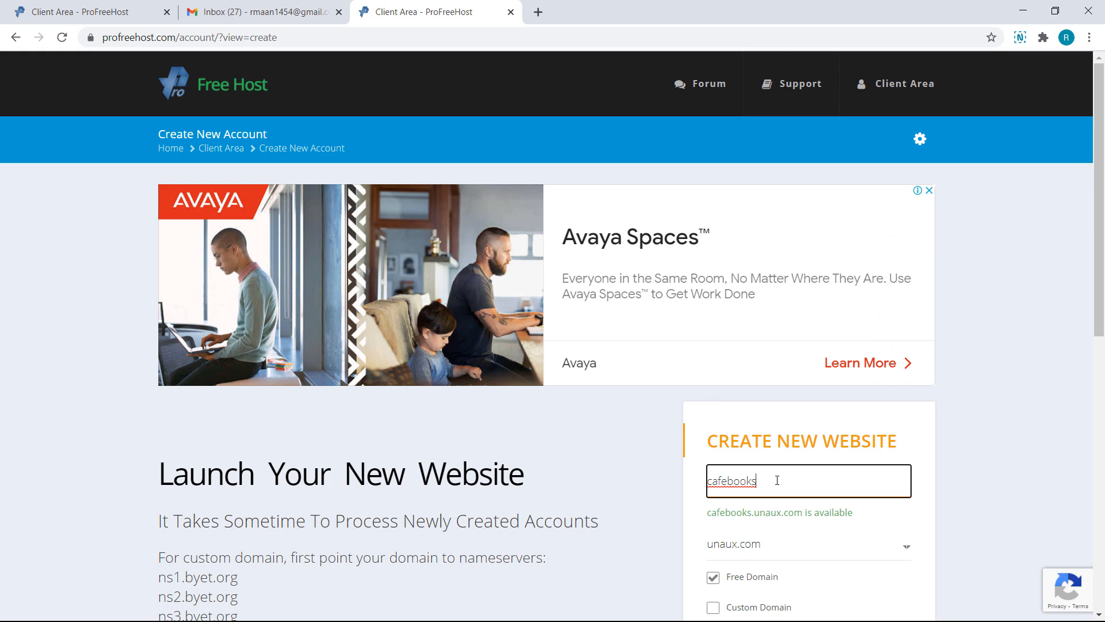
click(772, 552)
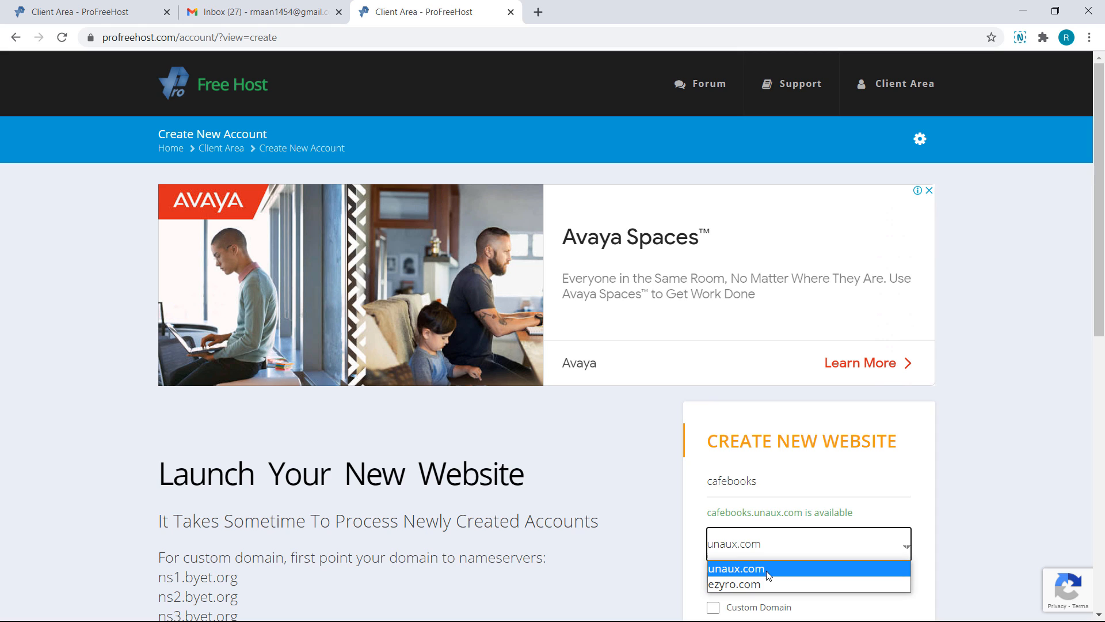
click(768, 570)
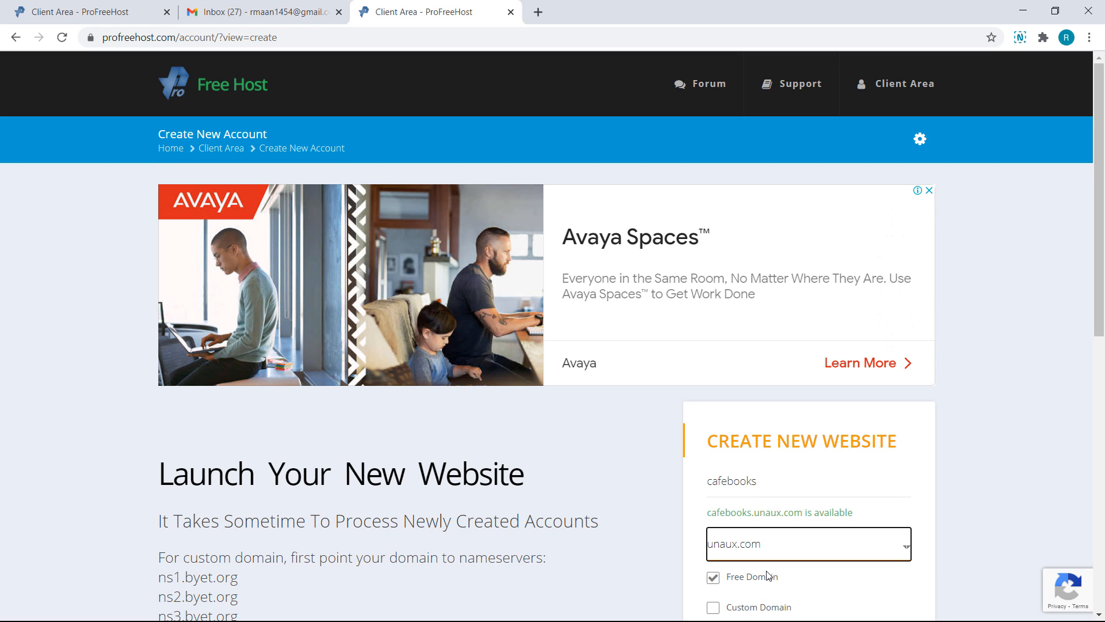
scroll(768, 576, down, 2)
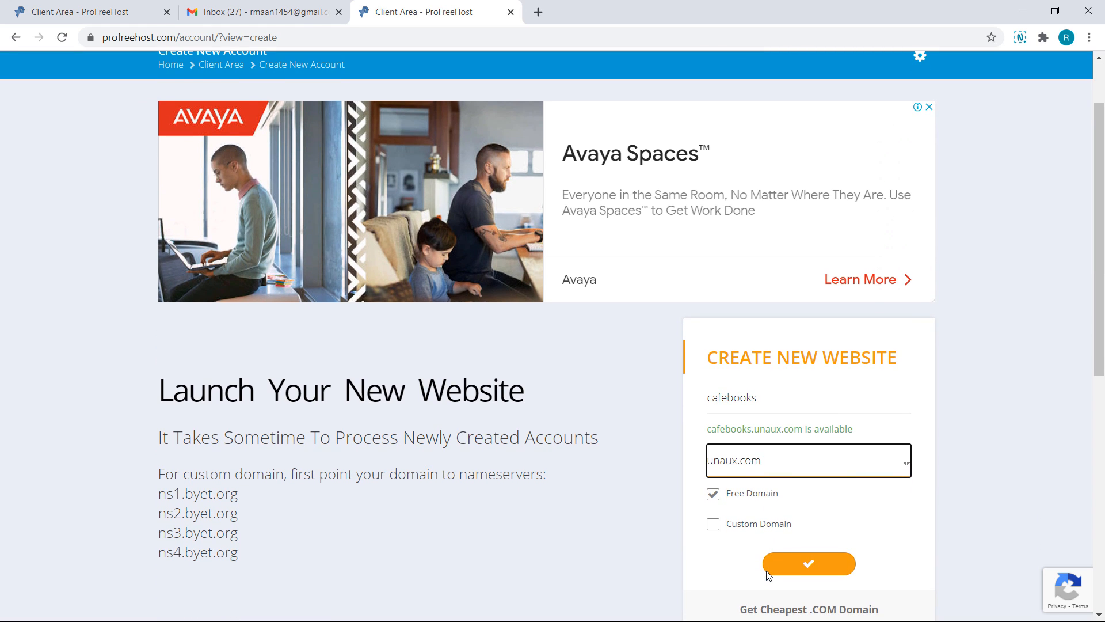
click(807, 566)
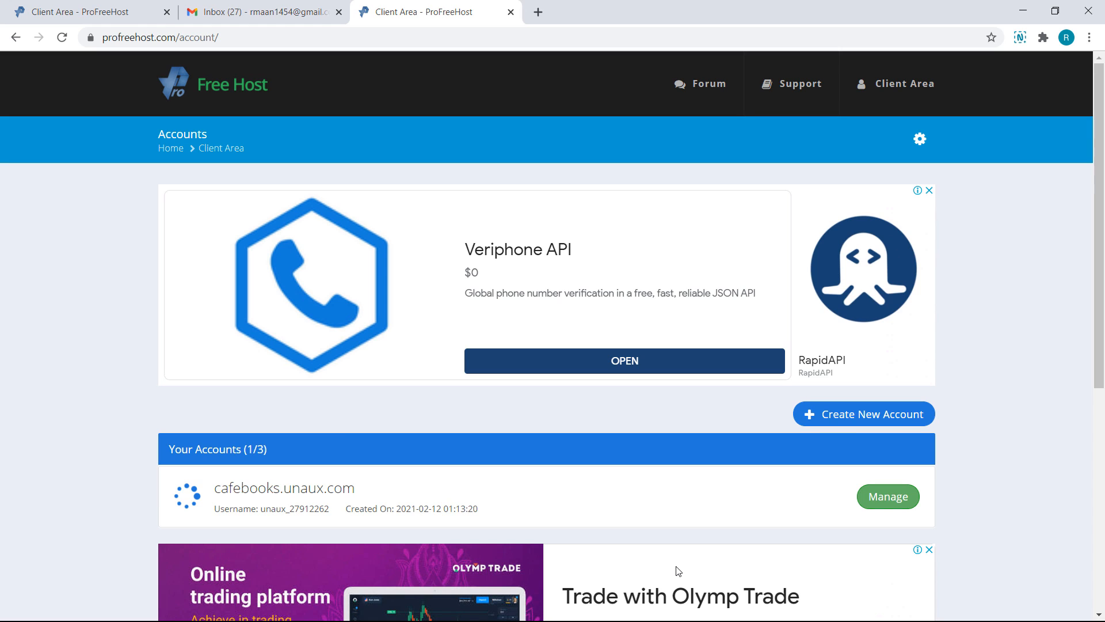
Open the cafebooks.unaux.com control panel, approve service emails, and launch Softaculous Apps Installer
click(882, 501)
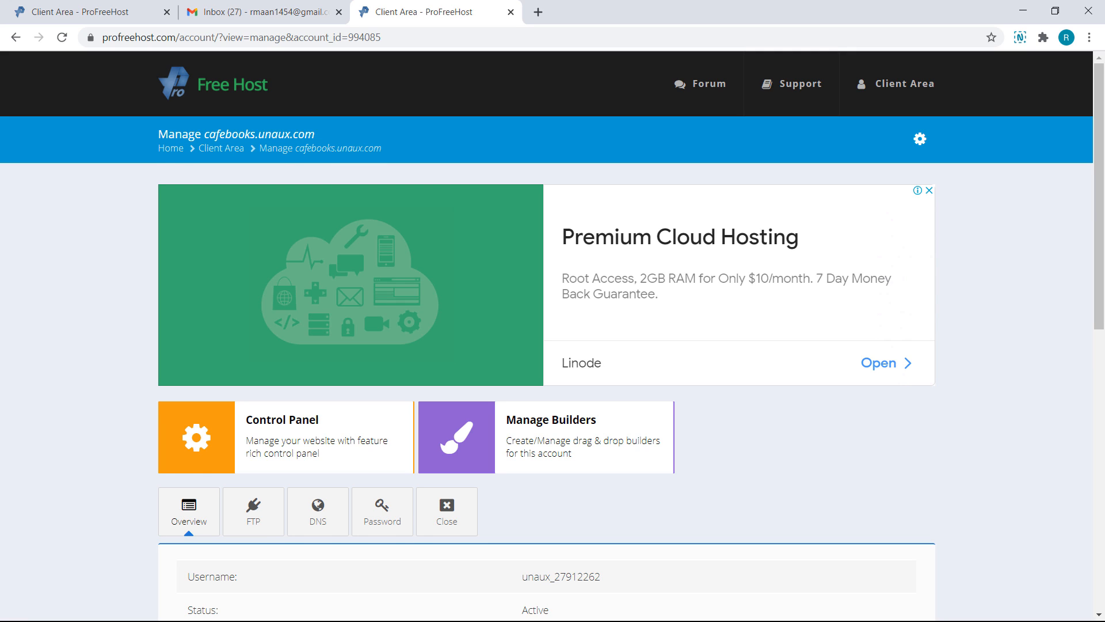
scroll(328, 366, down, 1)
click(328, 365)
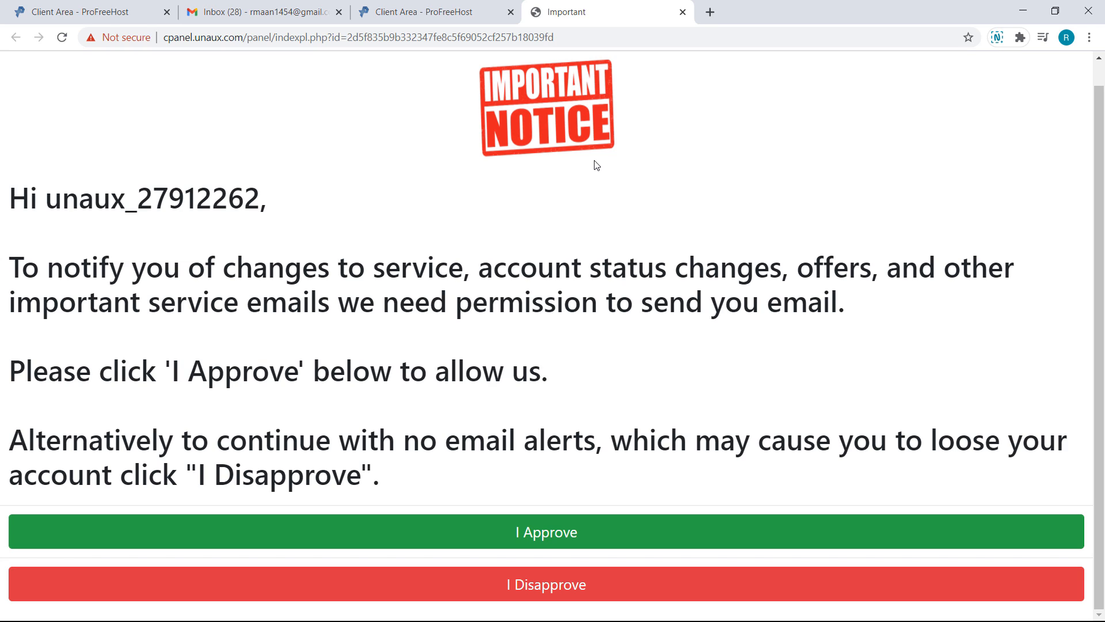
click(535, 538)
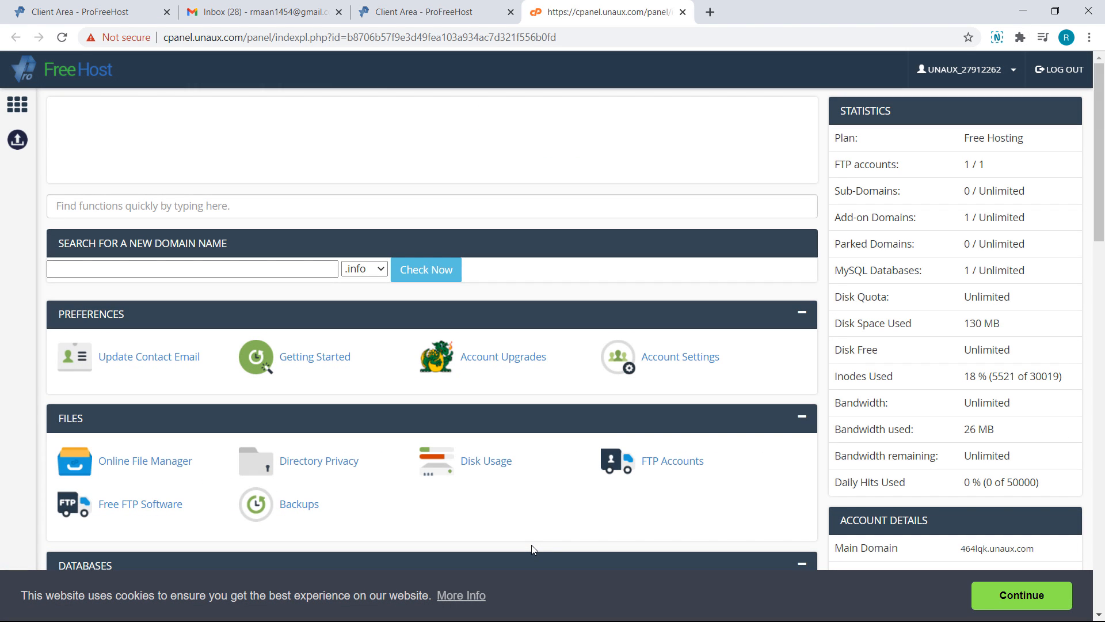
scroll(533, 548, down, 5)
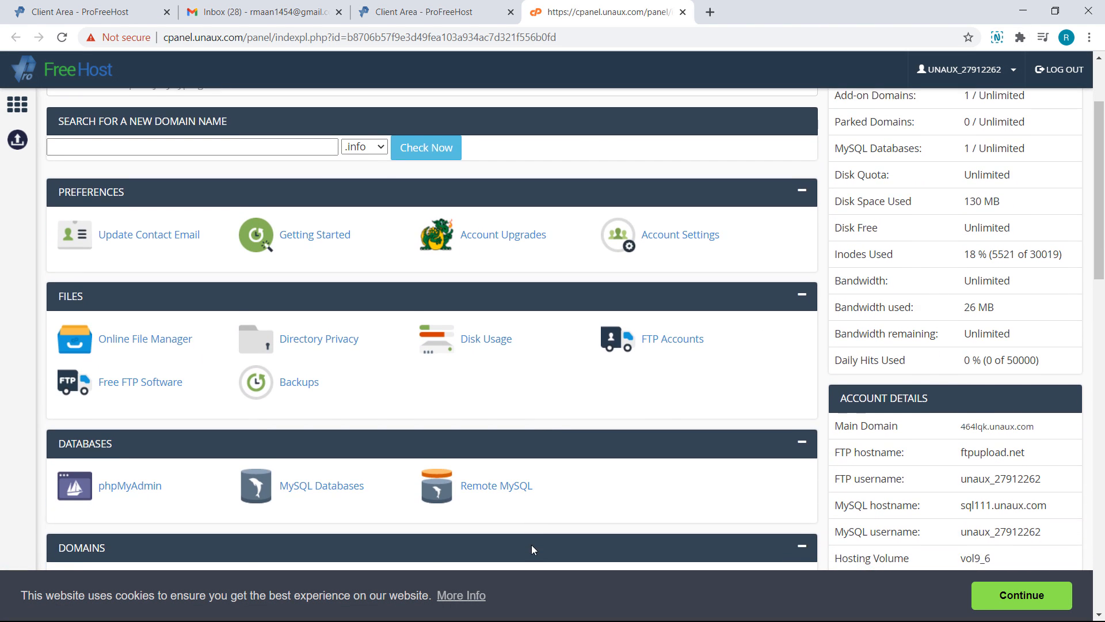
scroll(532, 548, down, 6)
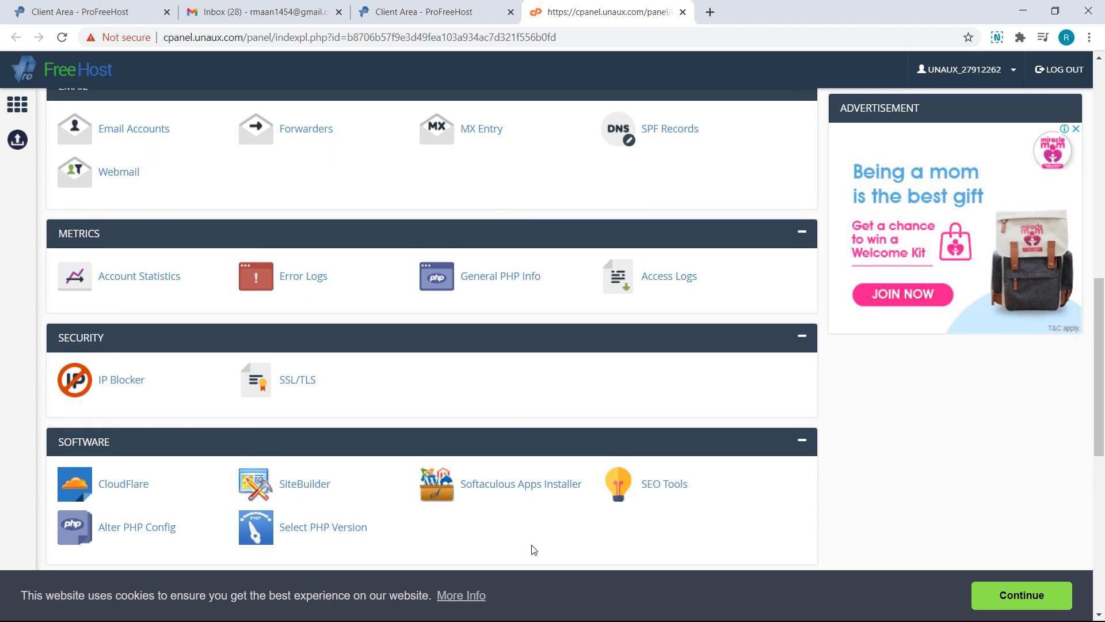
click(533, 495)
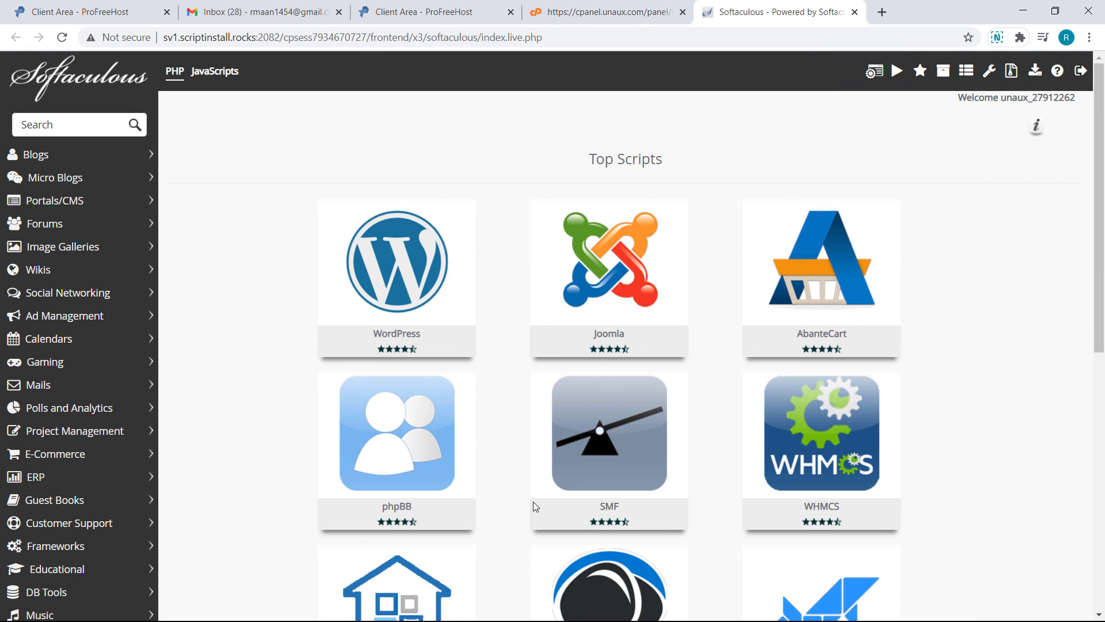
Start a new WordPress installation and fill in the admin username
mouse_move(423, 327)
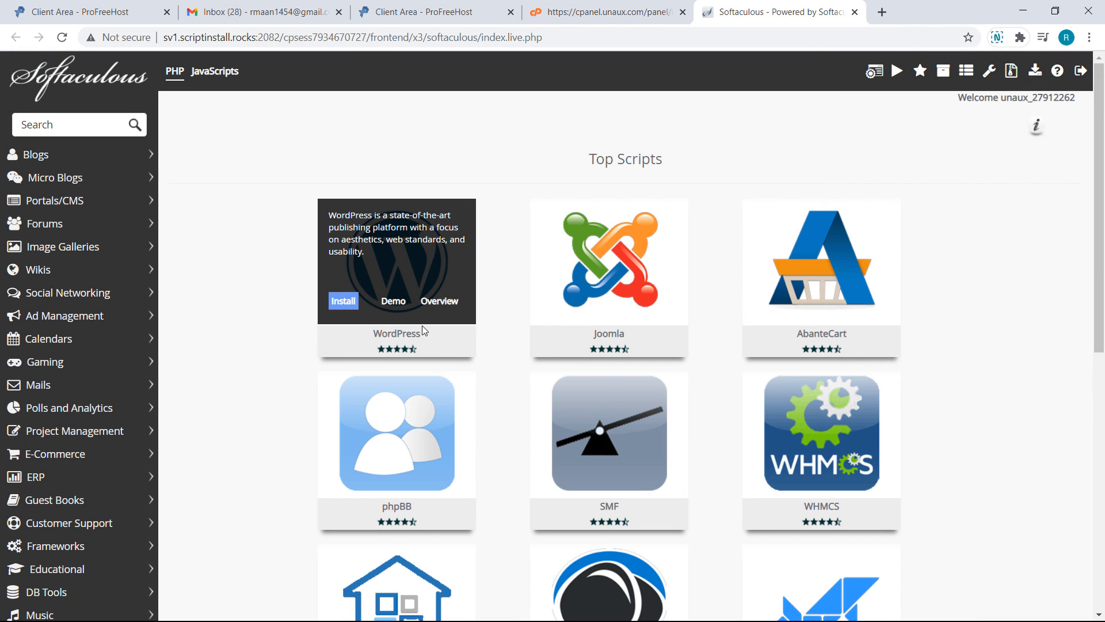
click(345, 301)
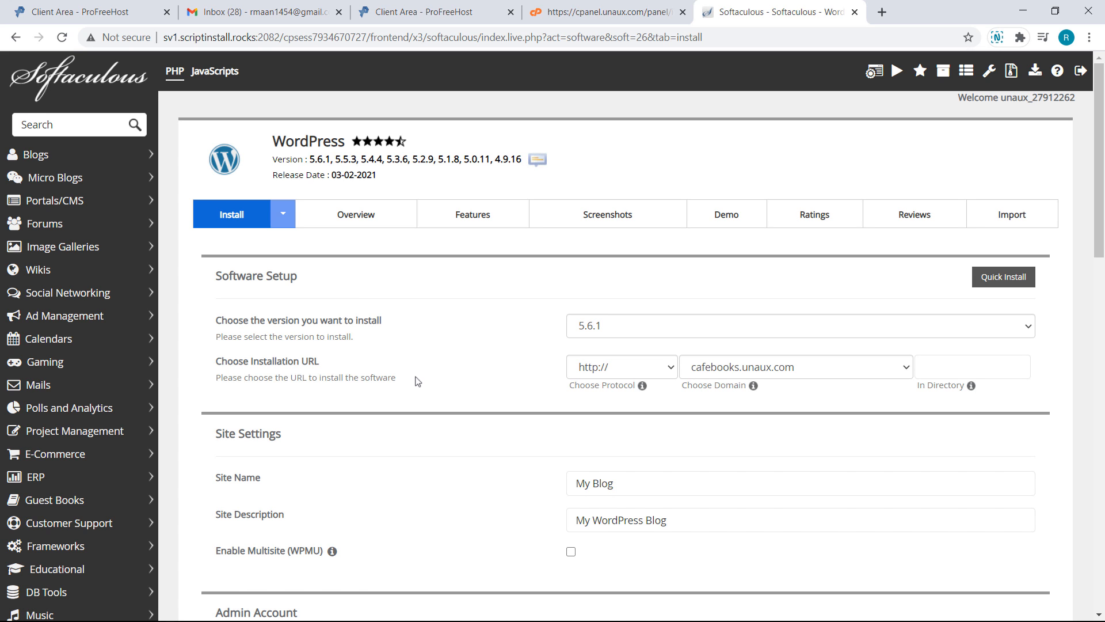
scroll(509, 488, down, 2)
scroll(509, 488, down, 2)
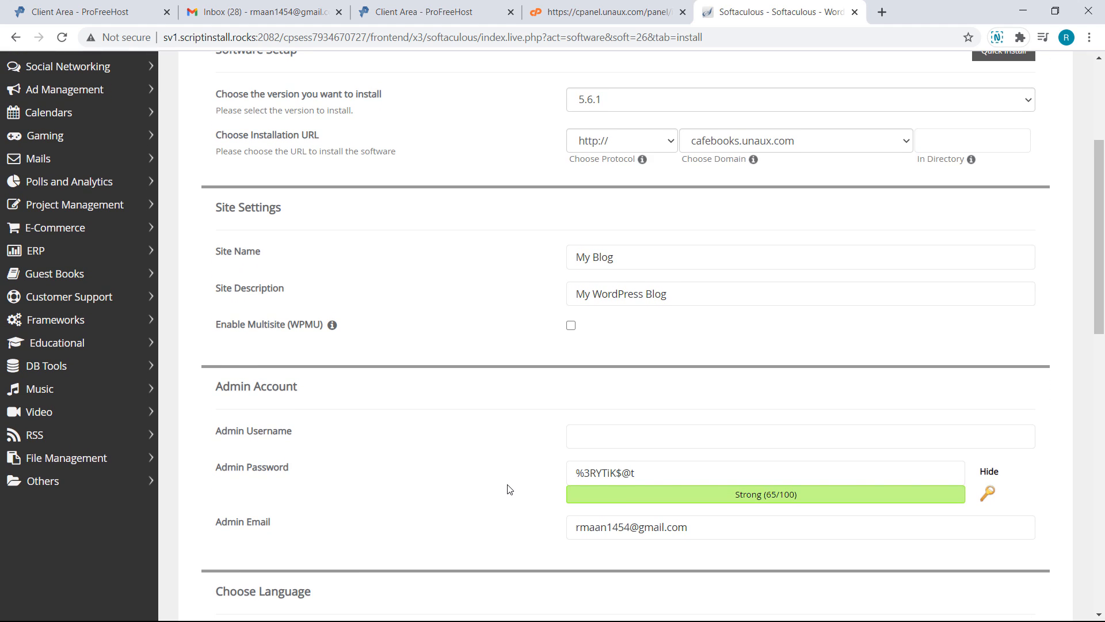
click(584, 441)
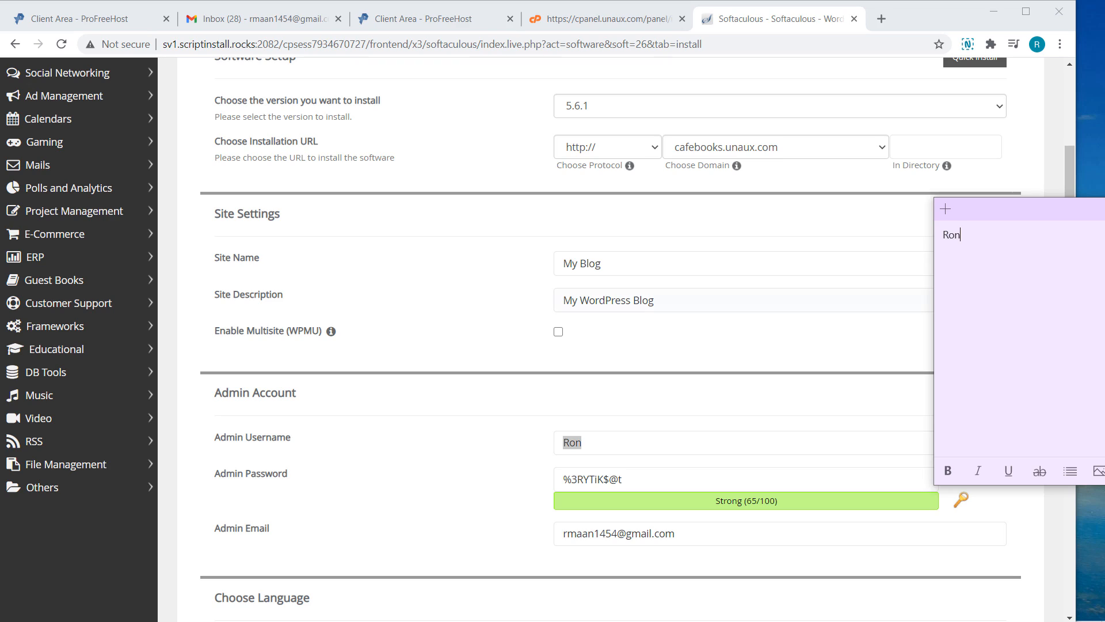
Save the generated admin password to a sticky note and run the installation
click(633, 479)
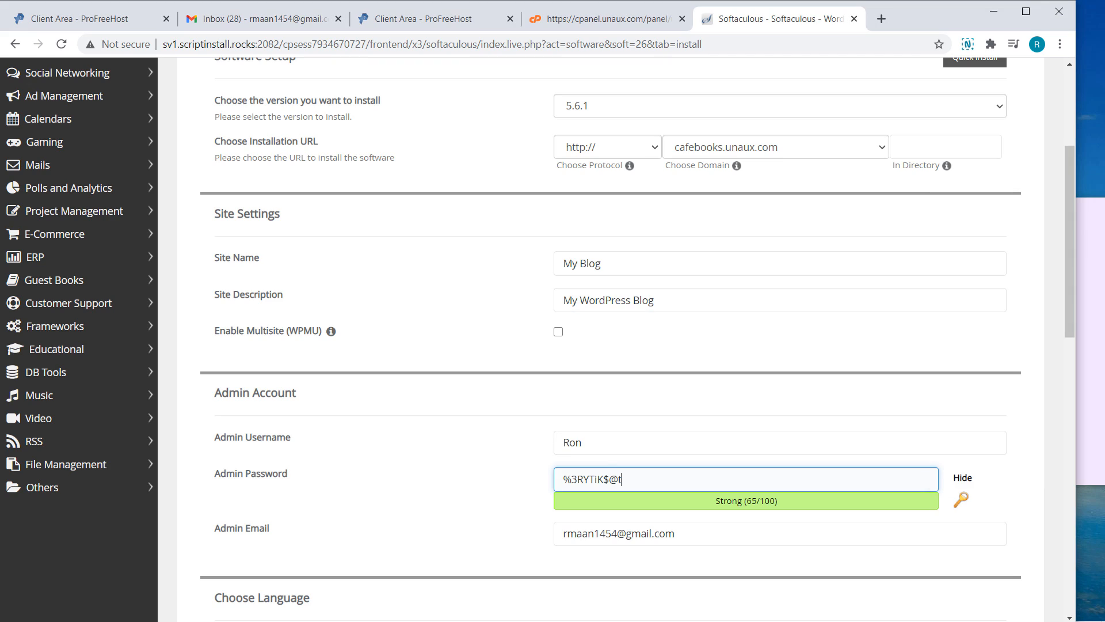
key(ctrl+a)
key(ctrl+c)
click(1089, 345)
key(Return)
key(ctrl+v)
click(1030, 14)
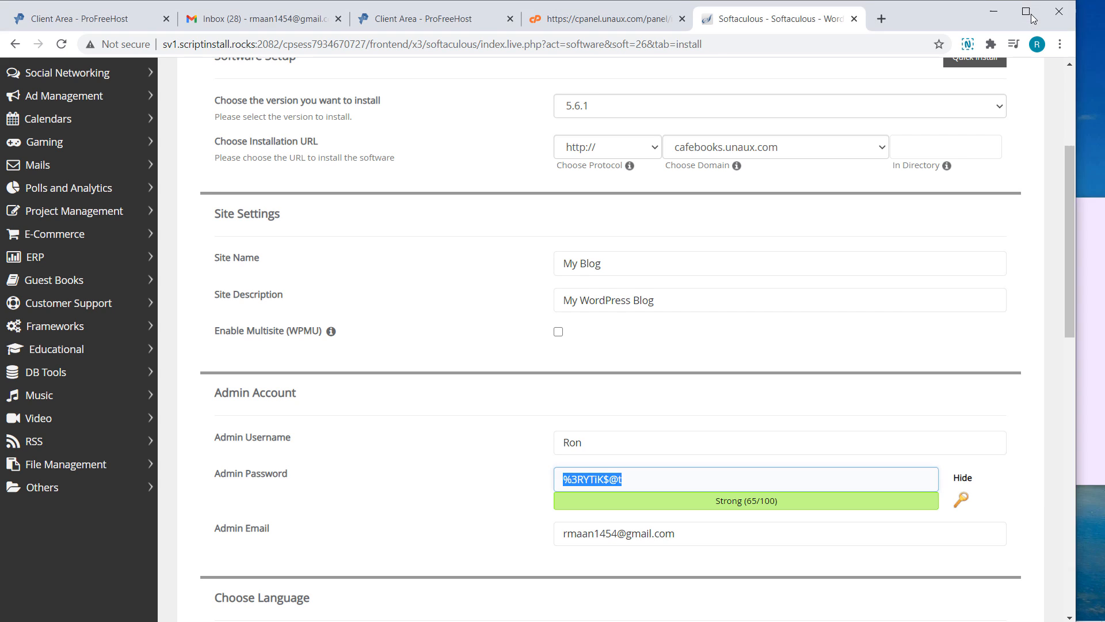
scroll(625, 495, down, 10)
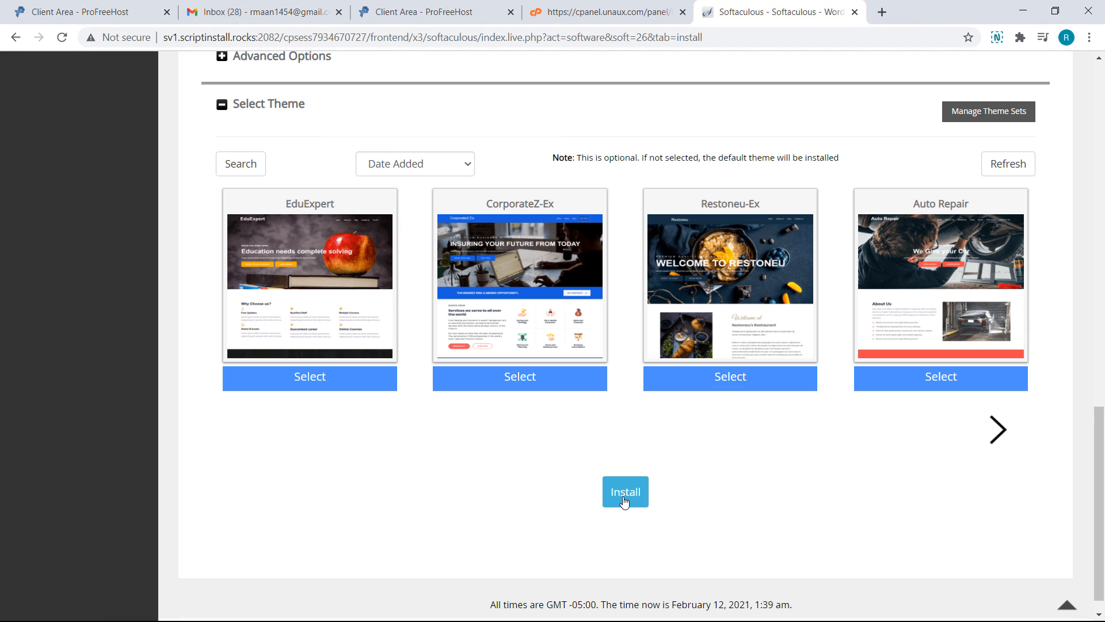
click(625, 493)
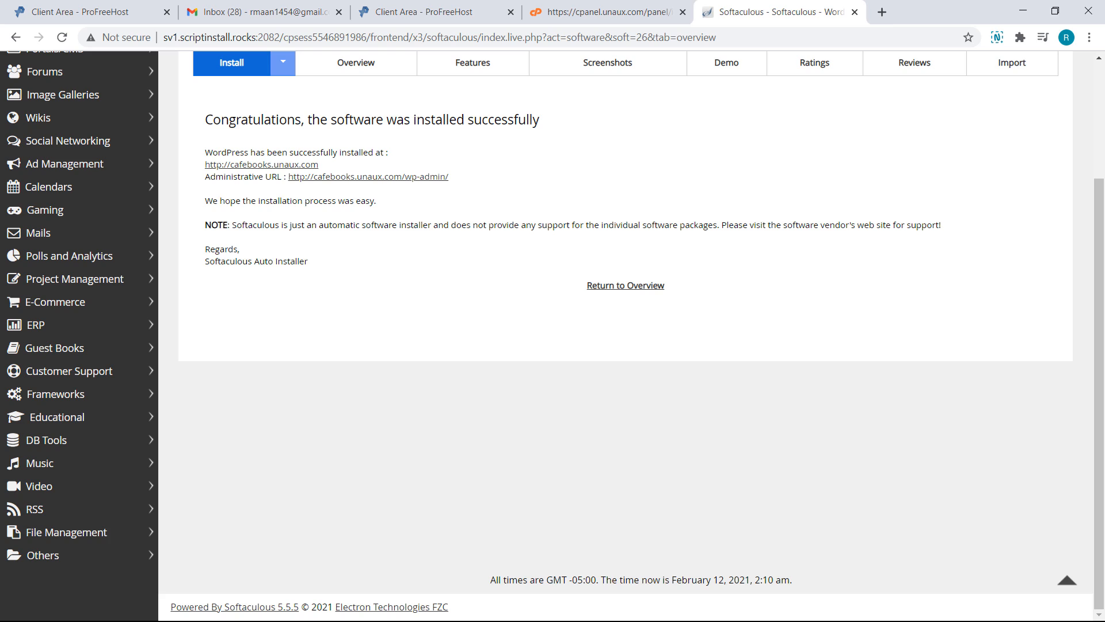
View the new blog, then load cafebooks.unaux.com/wp-admin to reach the login page
click(306, 168)
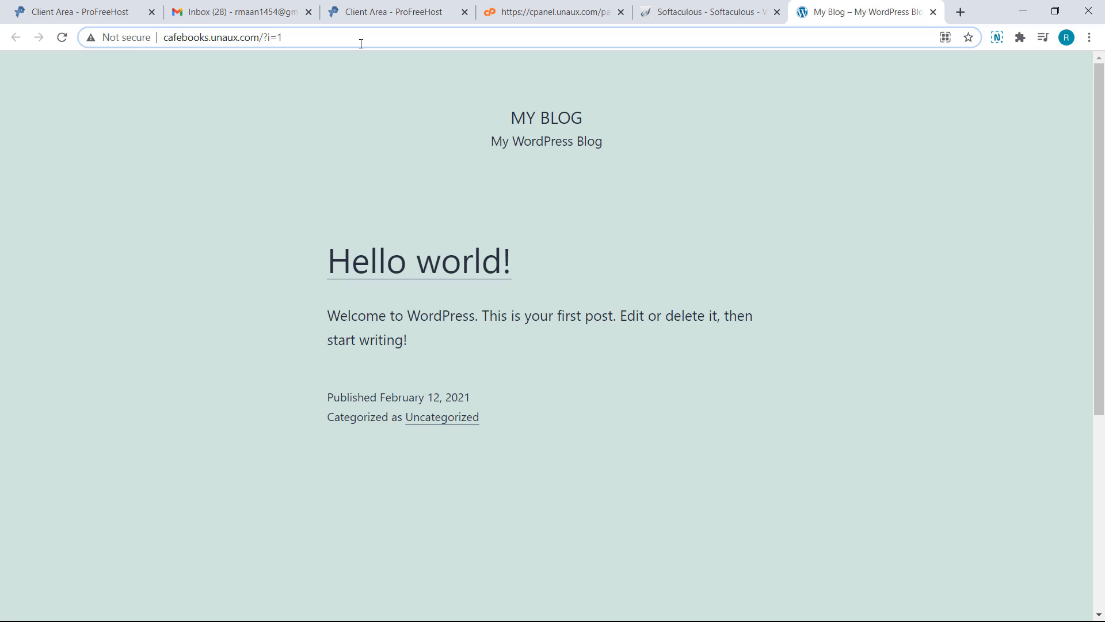
click(361, 41)
text(/wp-)
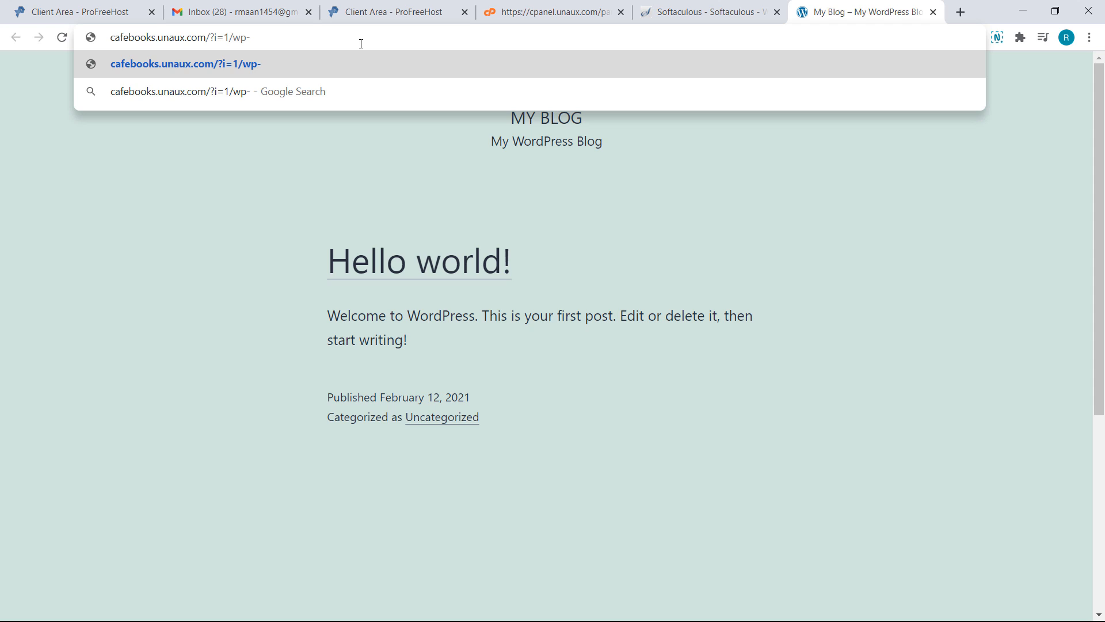
text(admin)
key(Return)
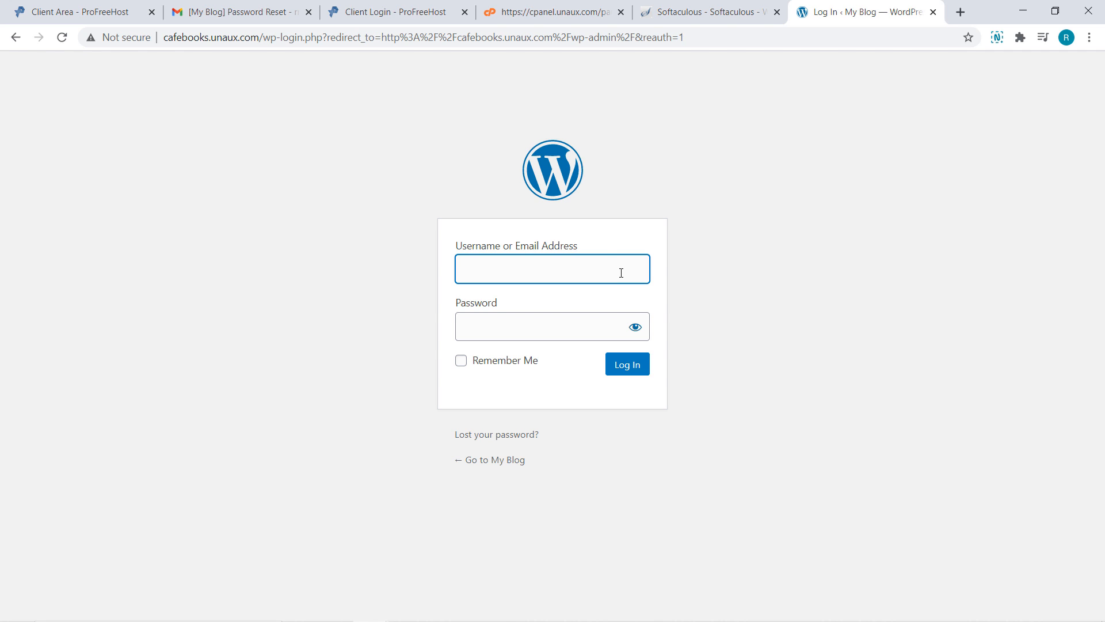
Log in using the username and password saved in Sticky Notes
key(alt+Tab)
key(alt+Tab)
key(ctrl+v)
key(Tab)
key(alt+Tab)
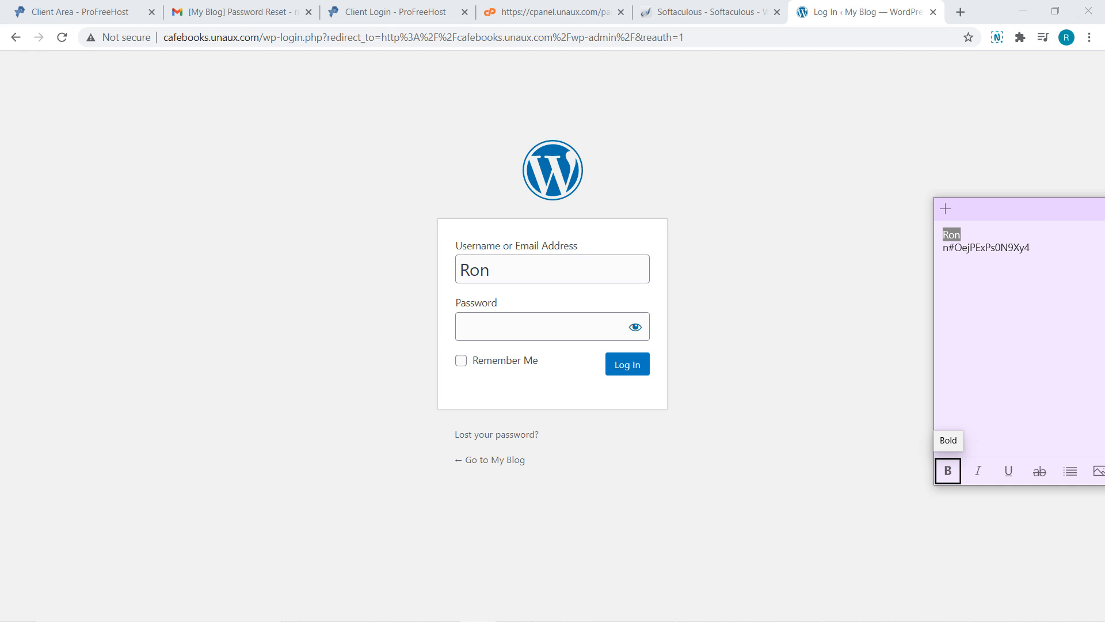
drag(943, 248, 1030, 247)
key(ctrl+c)
key(alt+Tab)
key(ctrl+v)
click(619, 367)
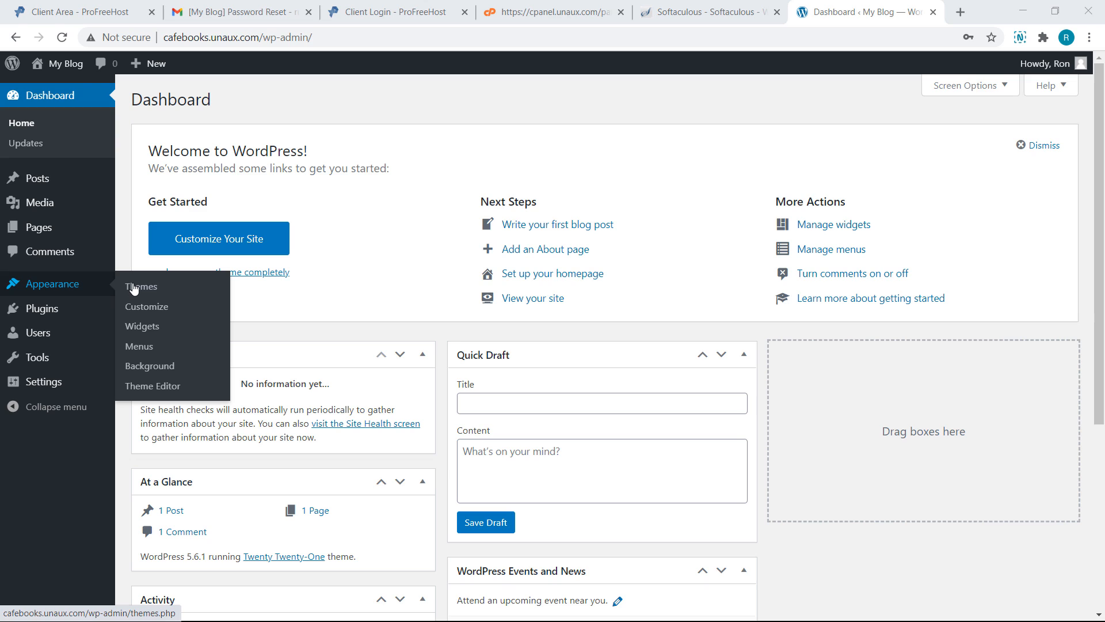
Search for Astra under Themes > Add New, install it and activate it
click(133, 288)
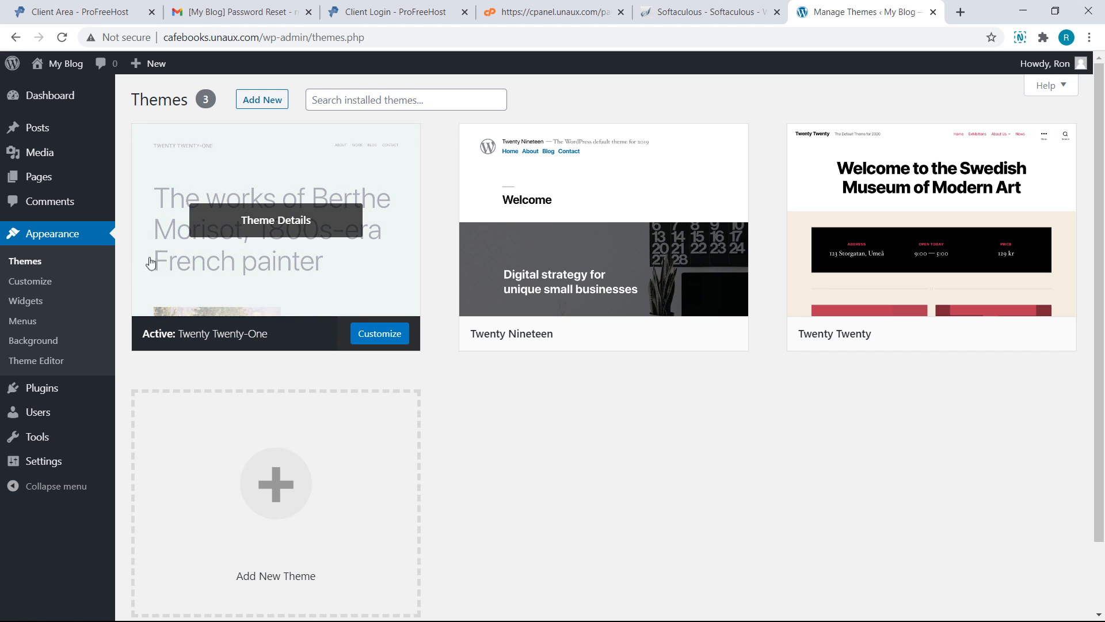
click(250, 106)
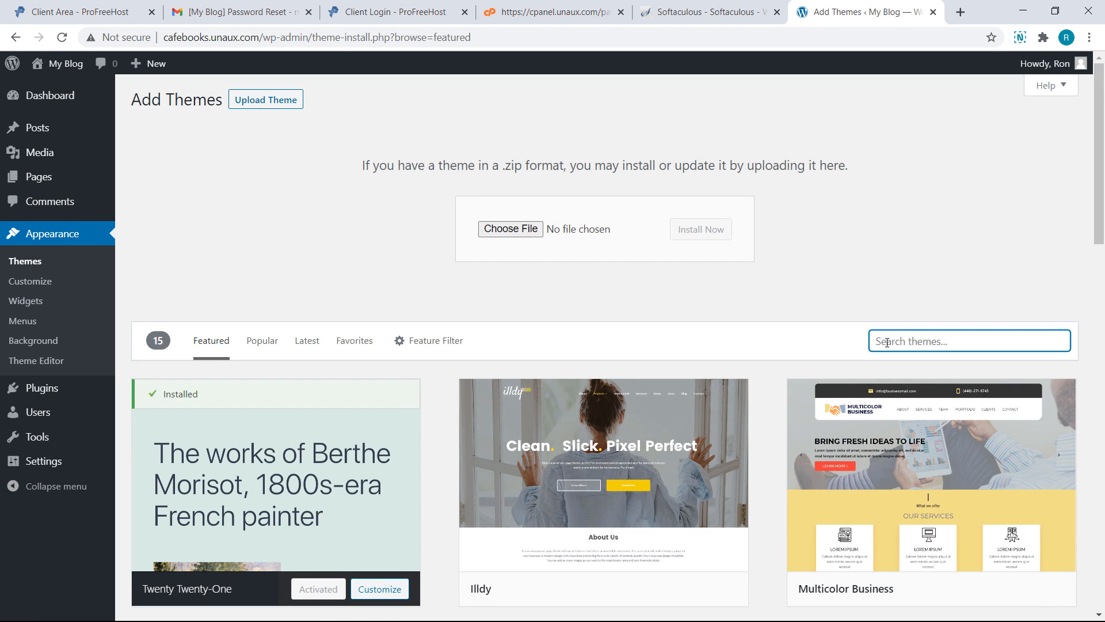
text(Astra)
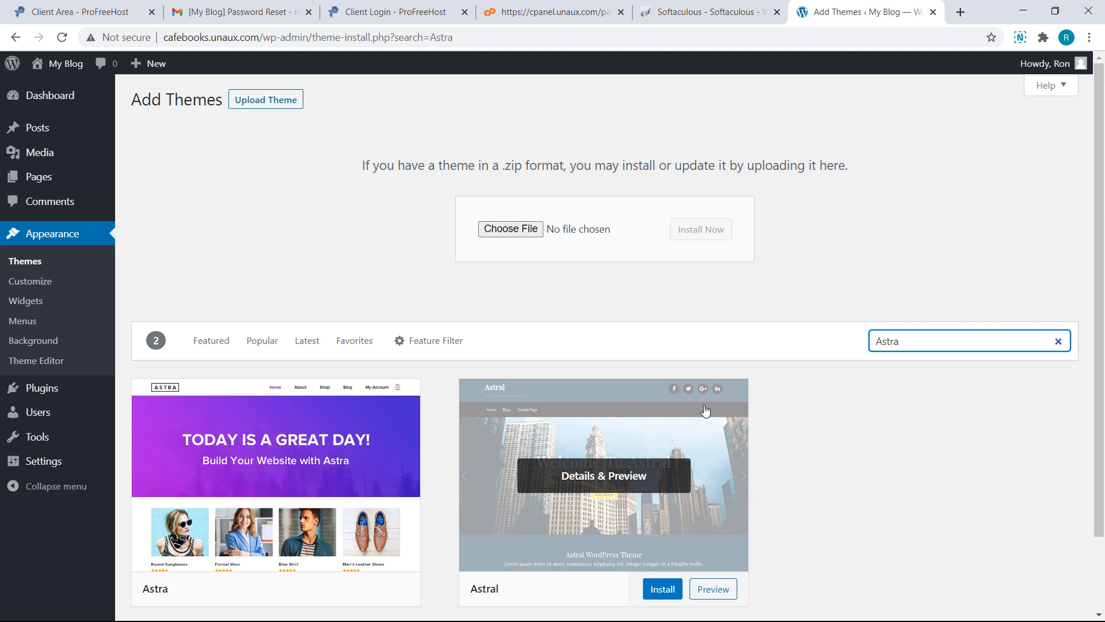
mouse_move(403, 514)
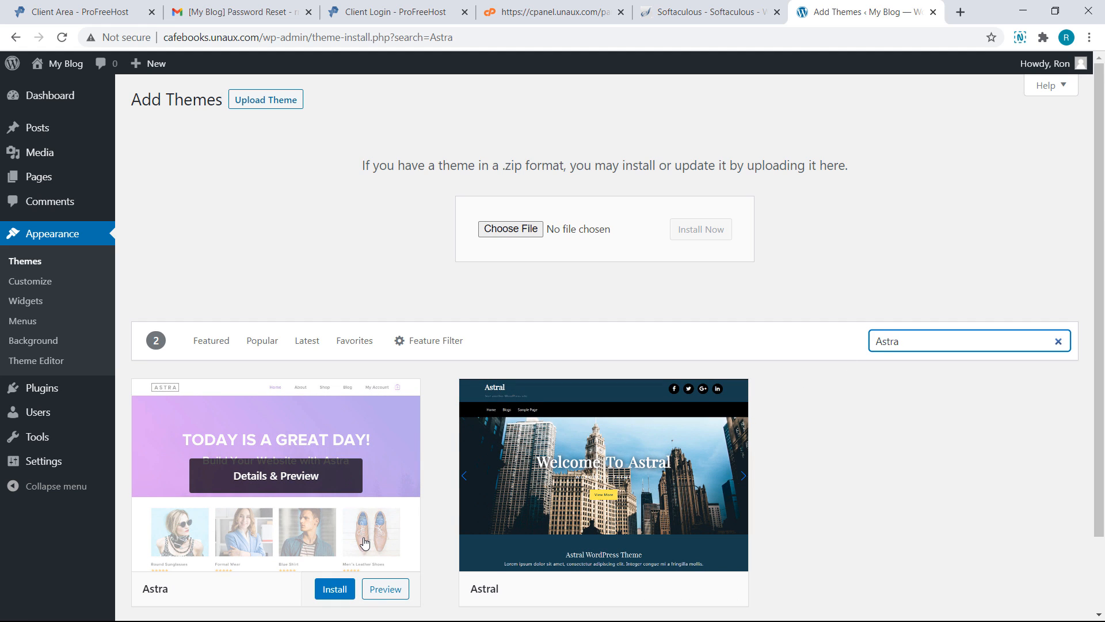
click(333, 589)
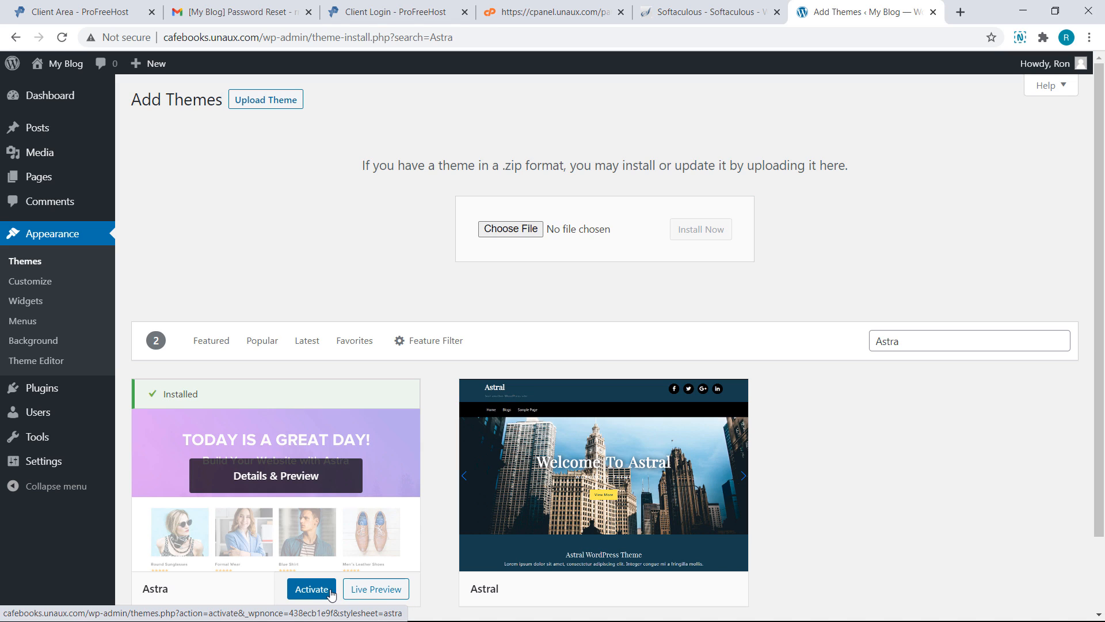
click(311, 589)
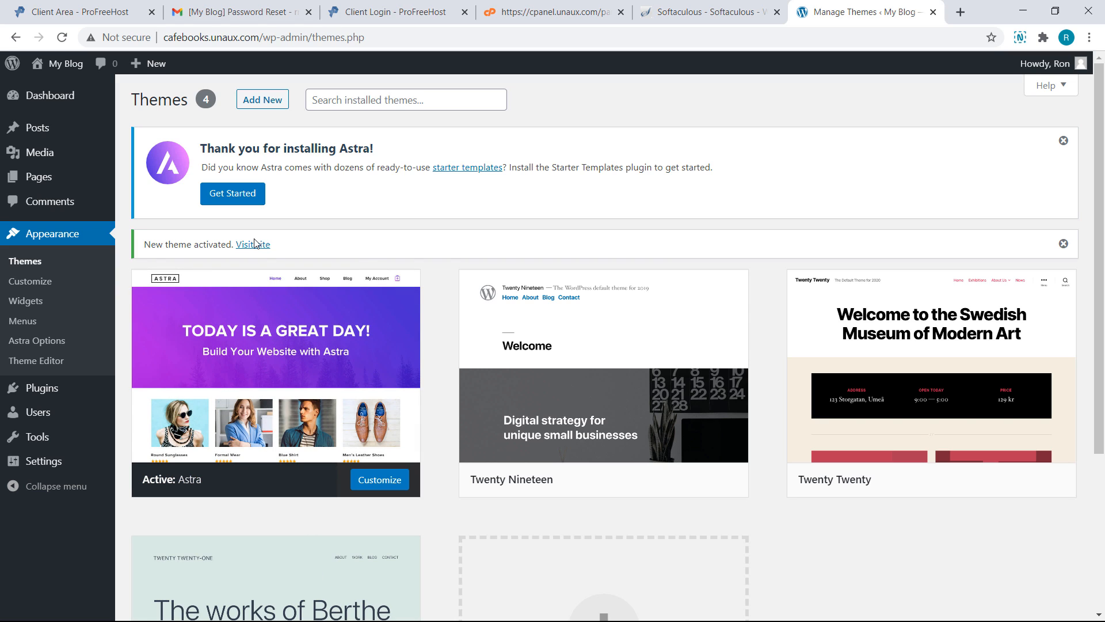
Start Astra's starter templates with Elementor as page builder, filtered to Blog templates
click(246, 196)
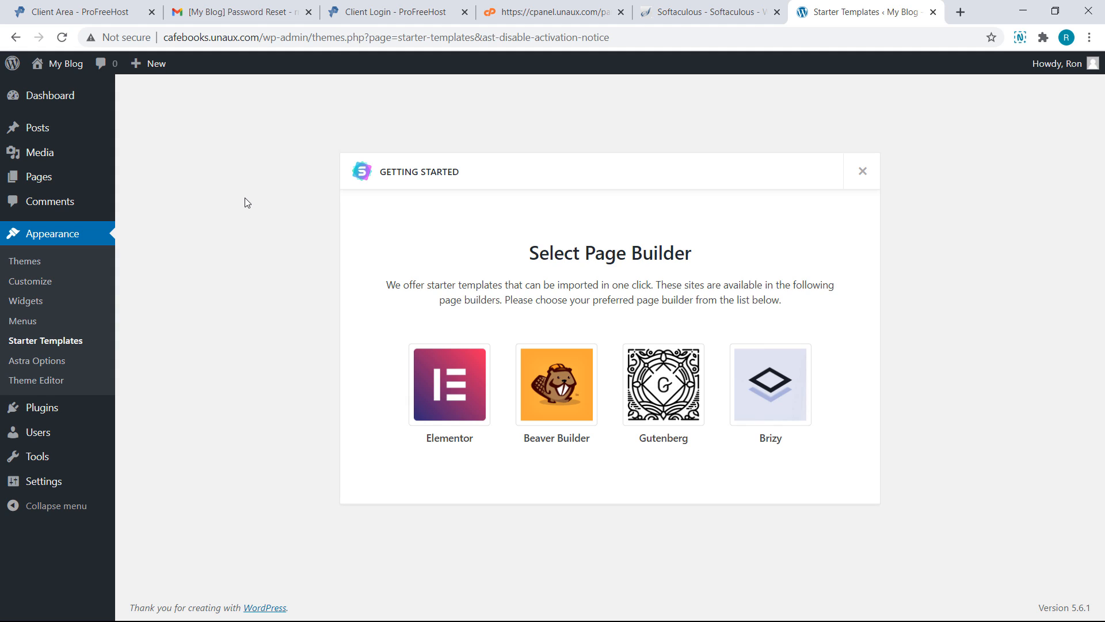
click(445, 390)
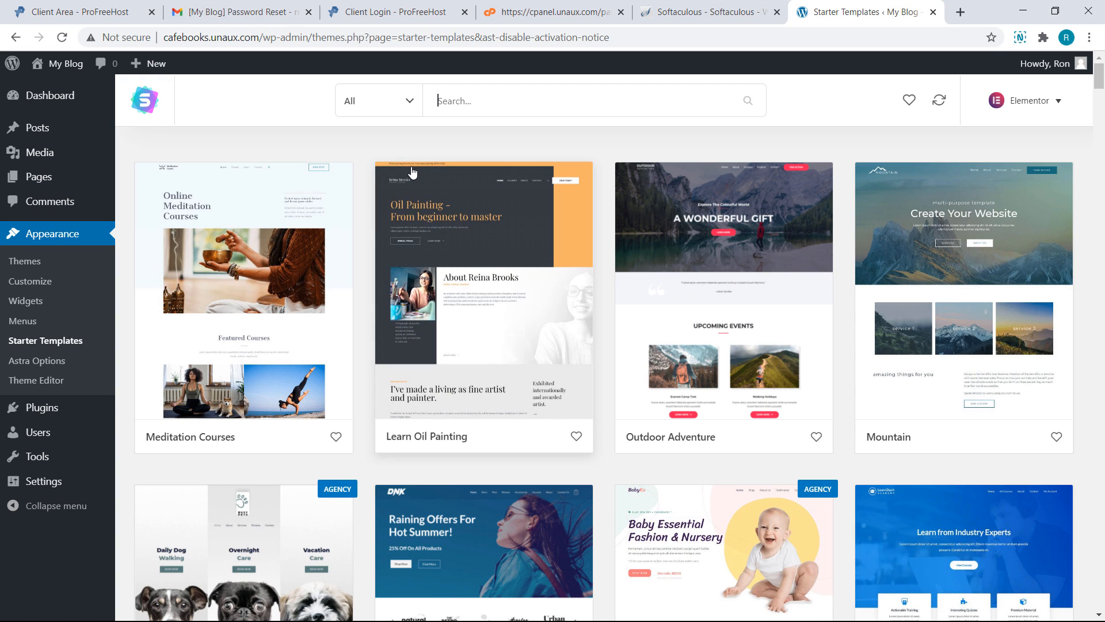
click(409, 103)
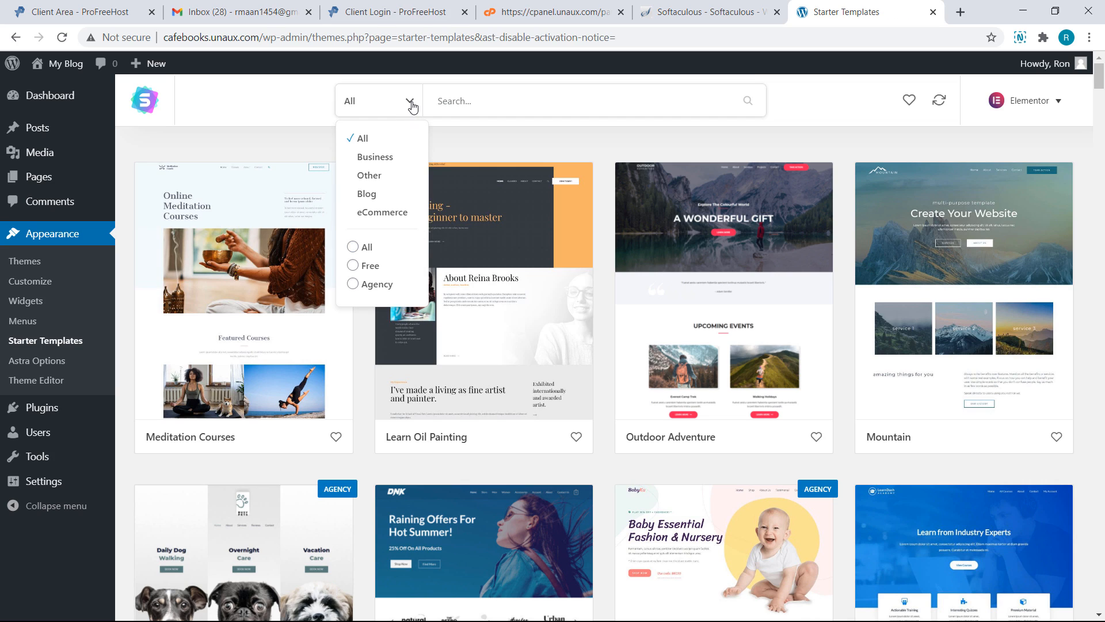
click(376, 194)
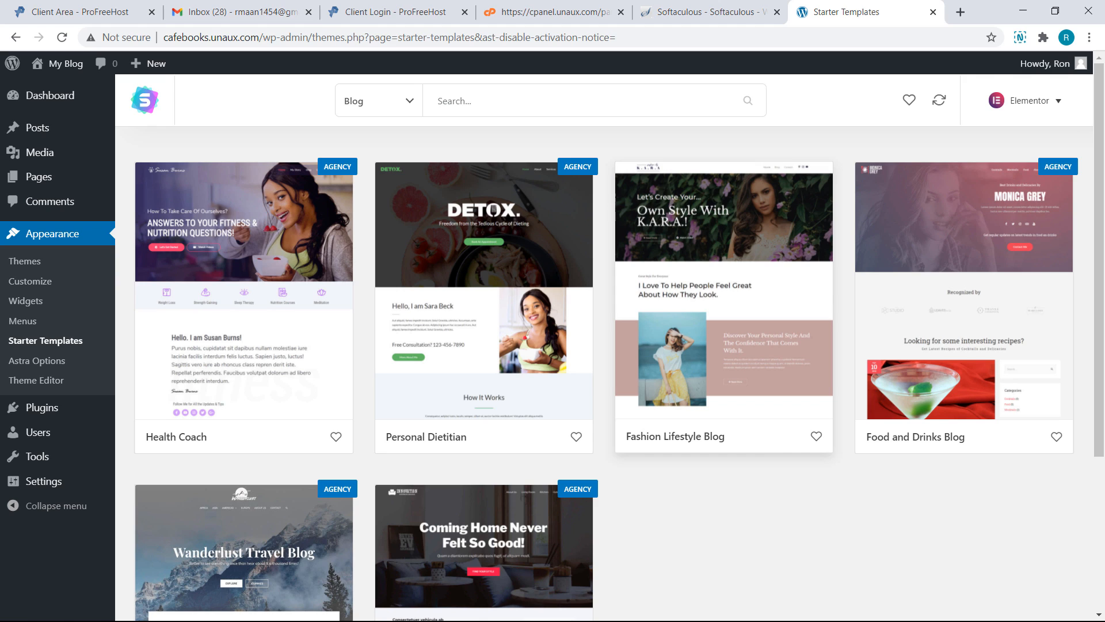
Open Fashion Lifestyle Blog and preview its Blog and Contact pages
click(674, 314)
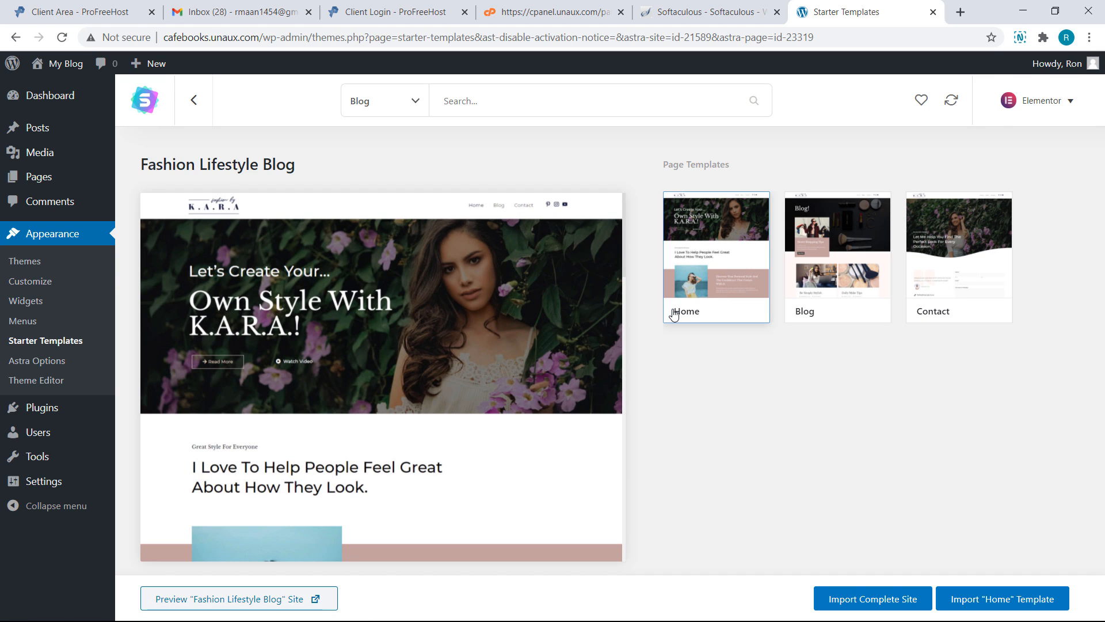
click(837, 259)
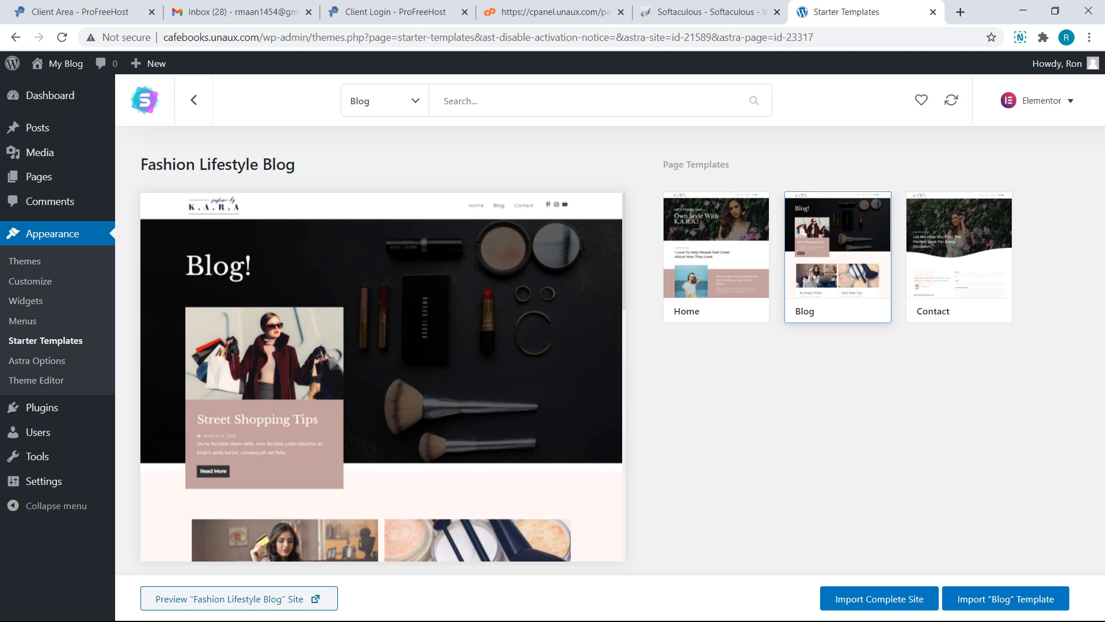
click(959, 259)
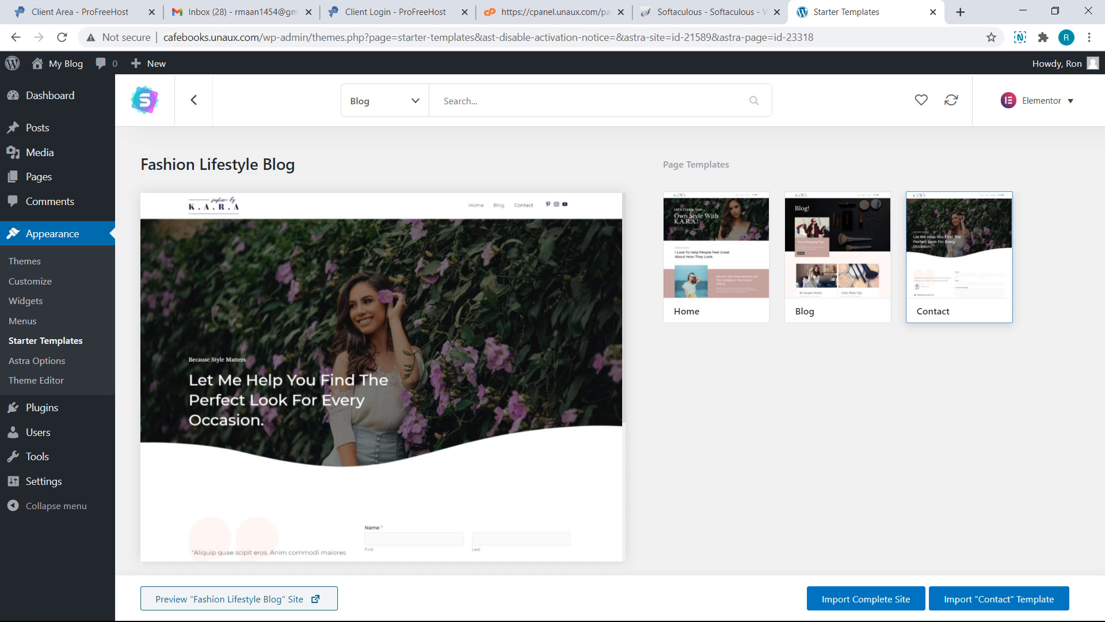
Import the complete Fashion Lifestyle Blog site, skipping the details form, and view the K.A.R.A homepage
click(845, 602)
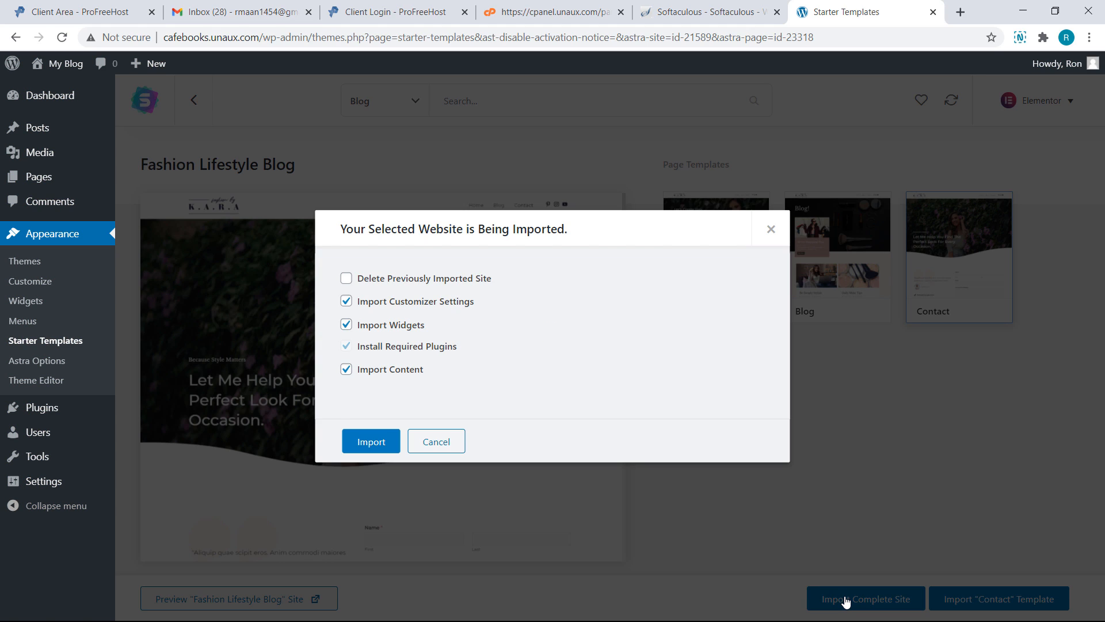
click(387, 443)
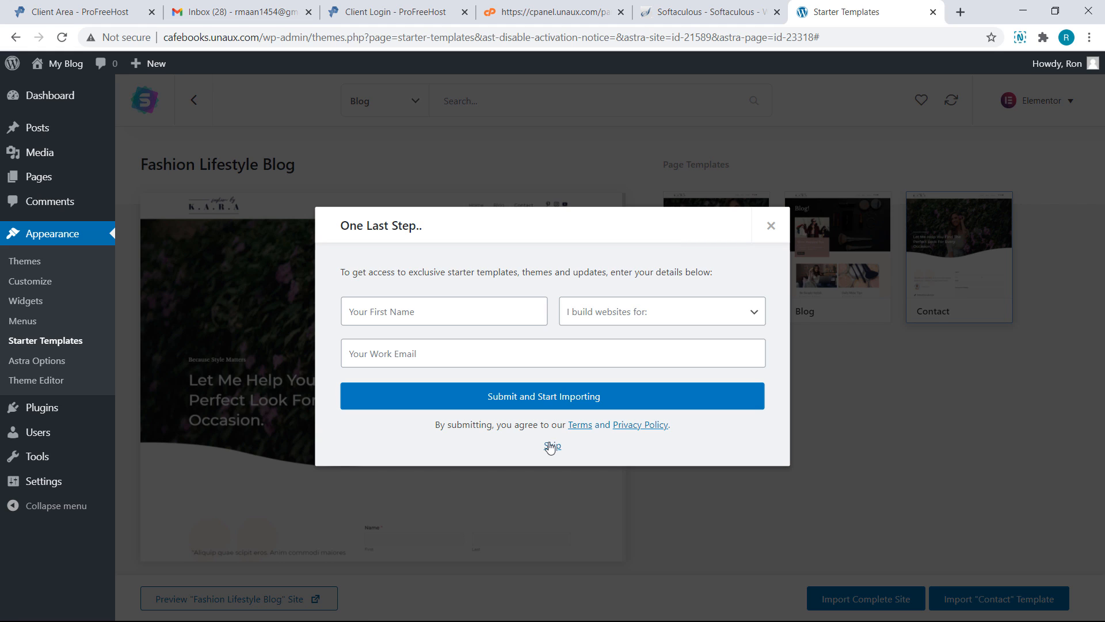
click(552, 446)
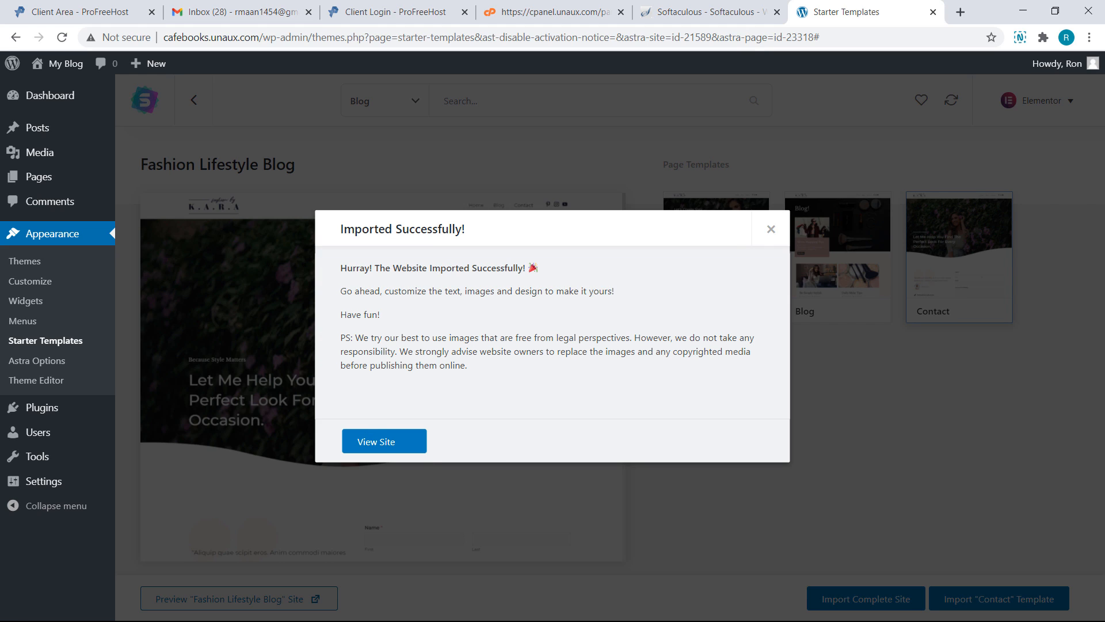
click(409, 449)
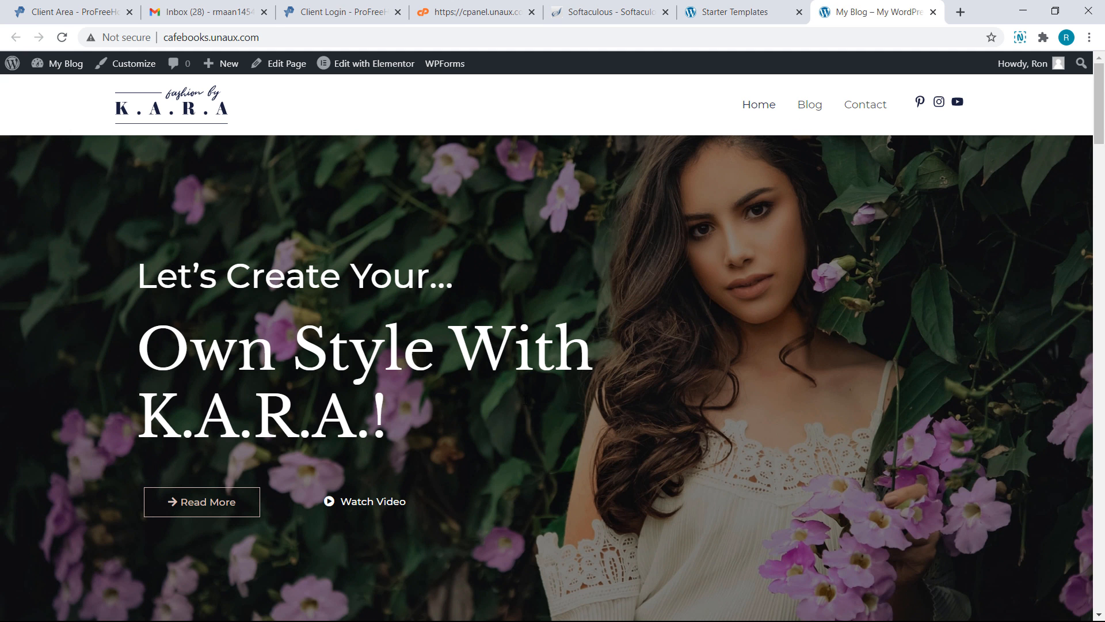
Scroll through the imported K.A.R.A Contact page
scroll(524, 399, down, 6)
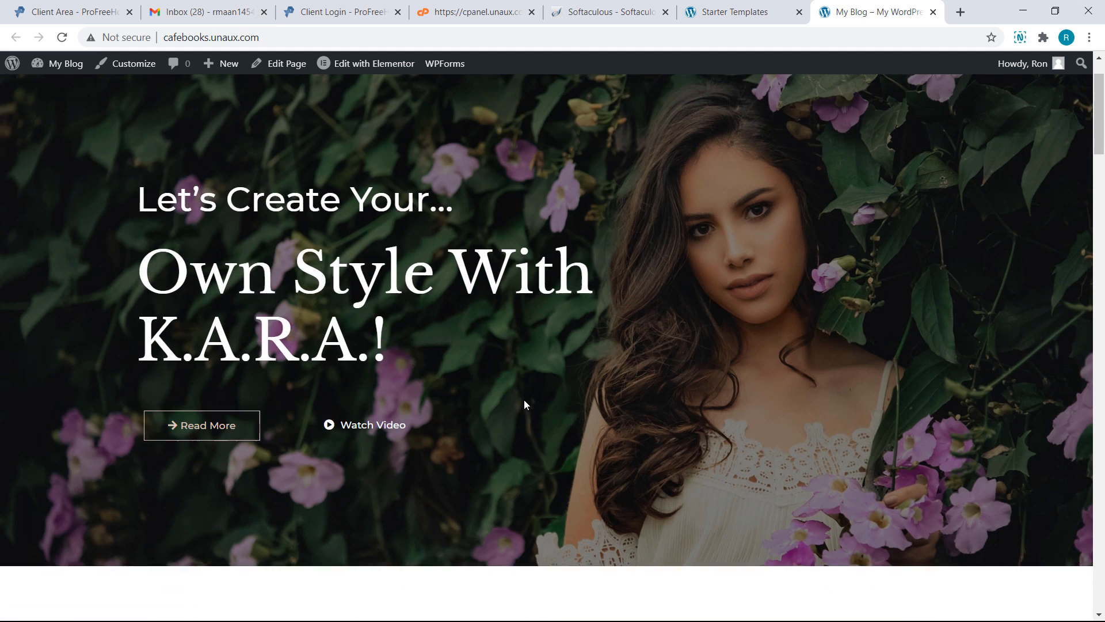
scroll(524, 399, down, 10)
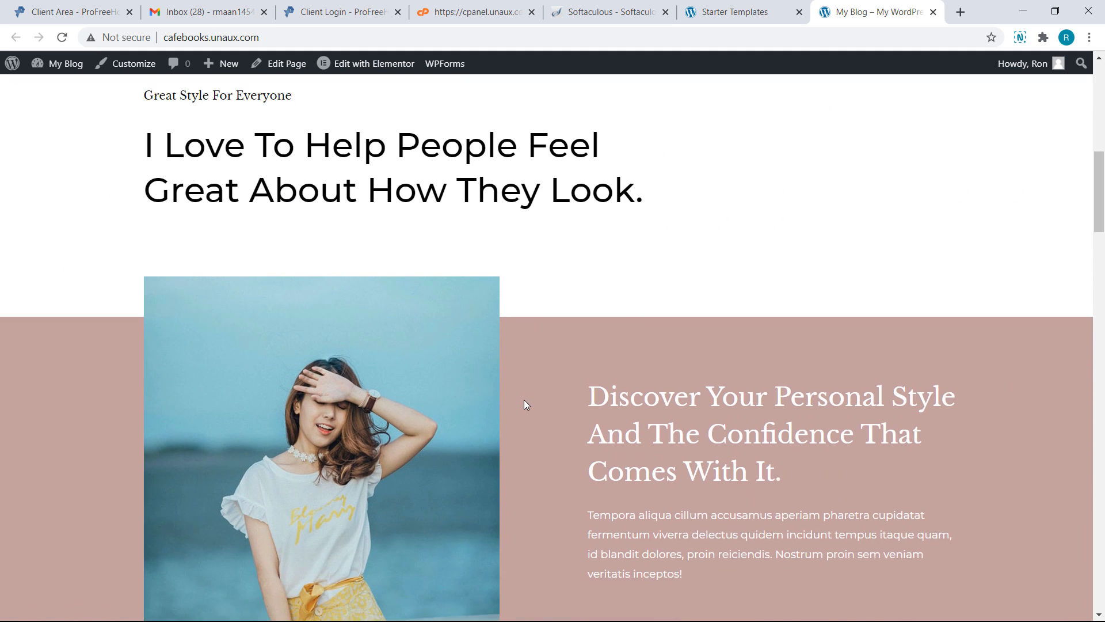
scroll(525, 405, down, 5)
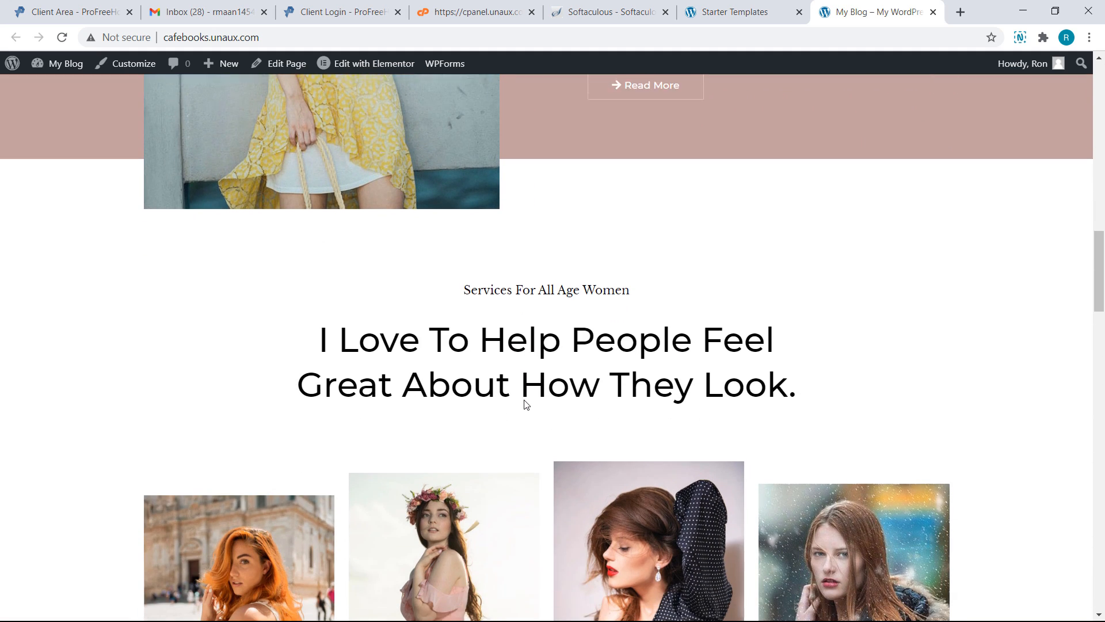
scroll(524, 400, up, 15)
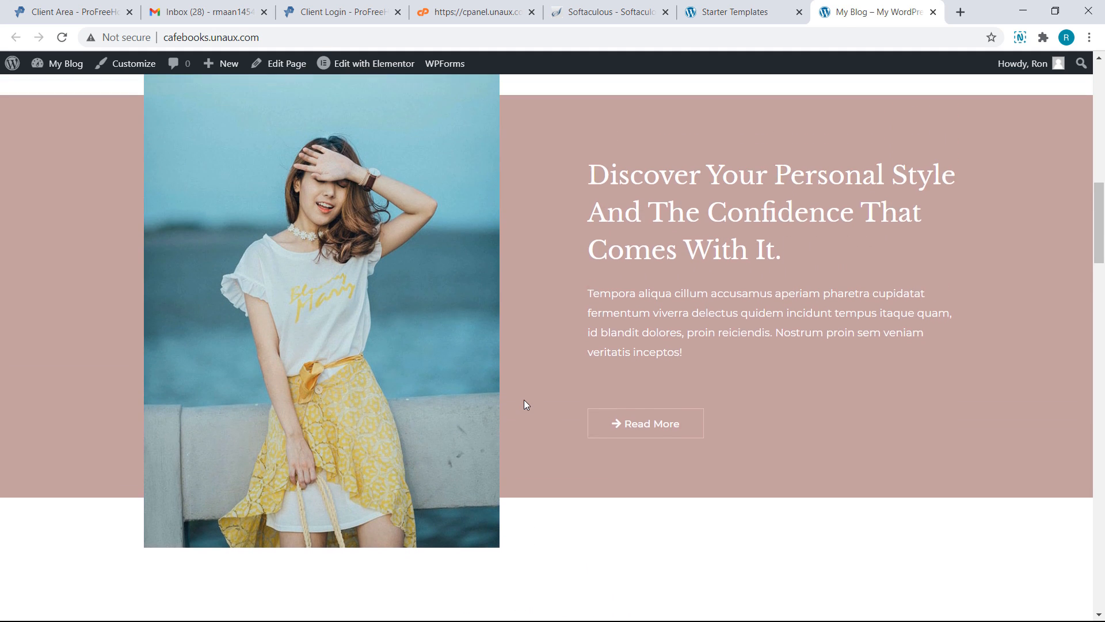
scroll(525, 402, up, 7)
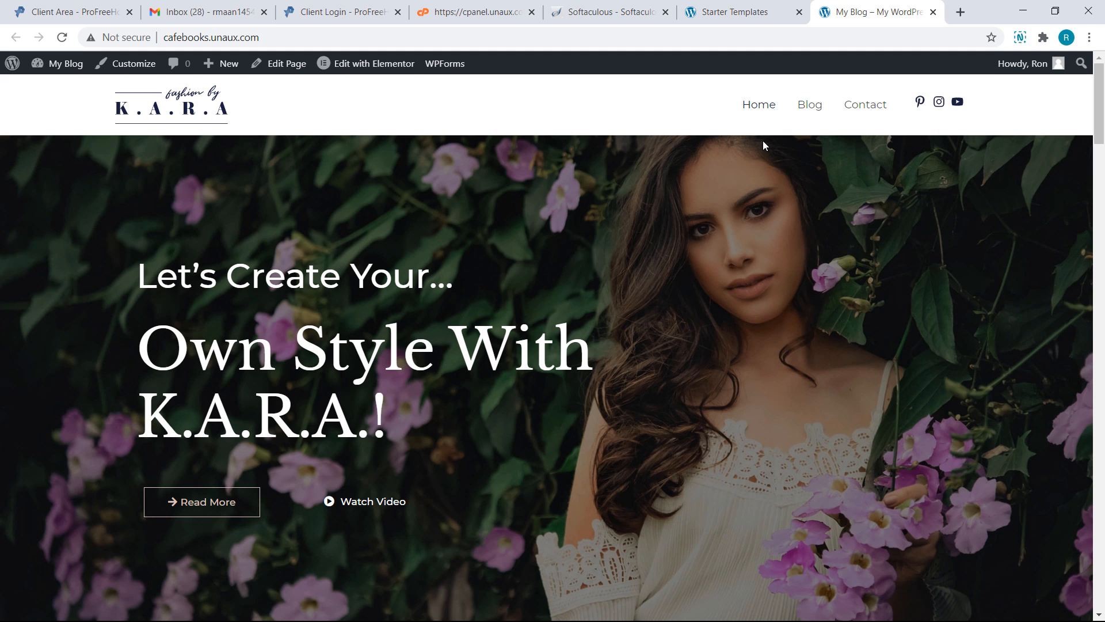
Go to the site's Blog page and scroll through it
click(808, 104)
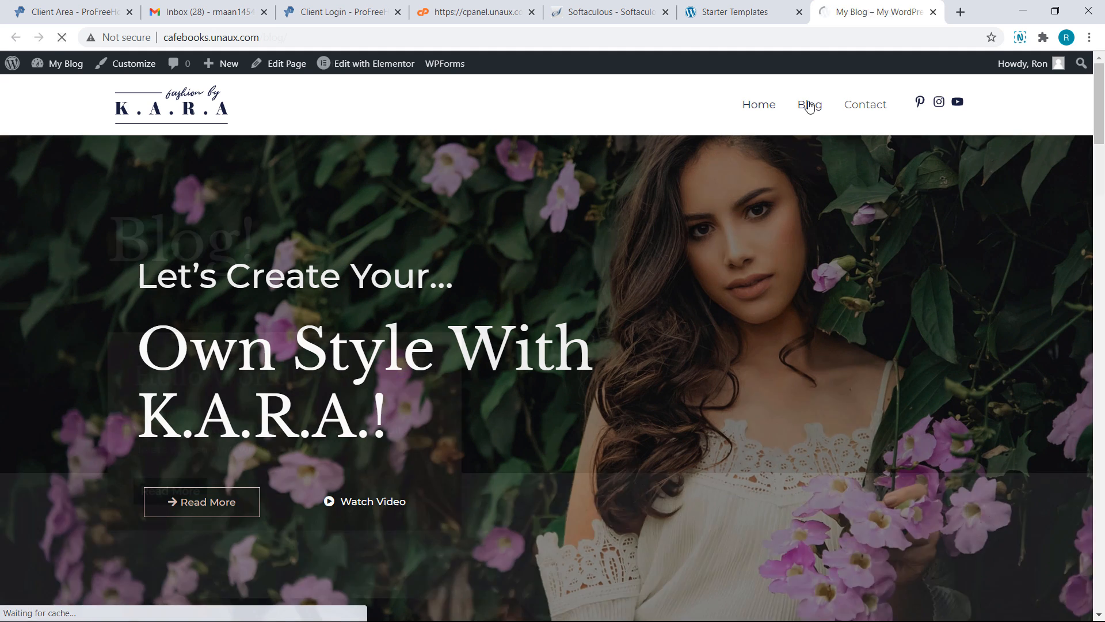
scroll(808, 105, down, 2)
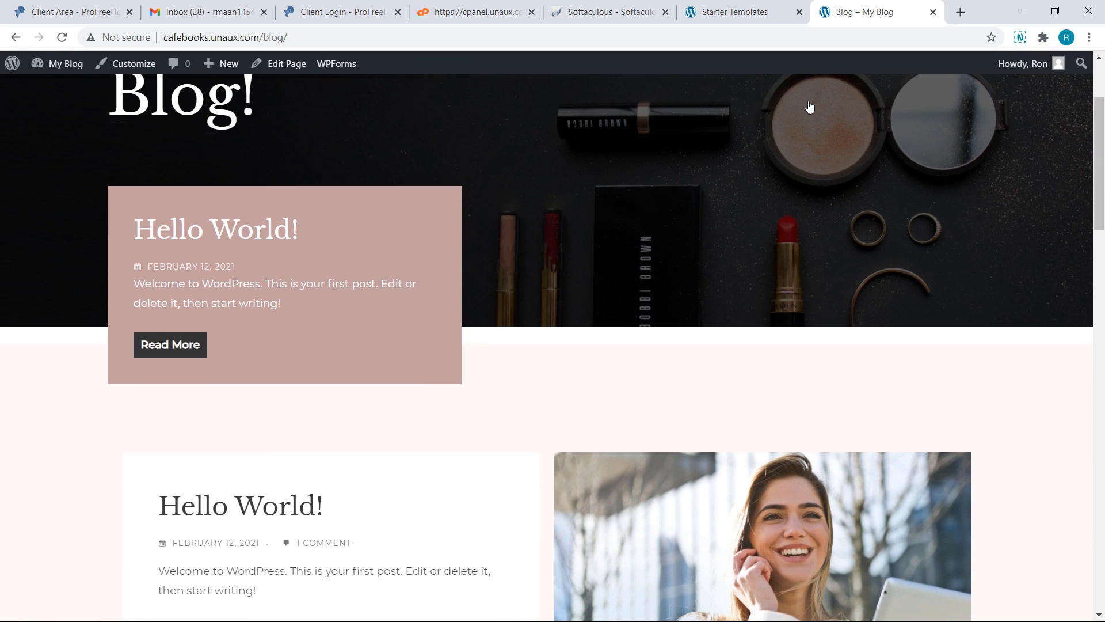
scroll(809, 107, down, 2)
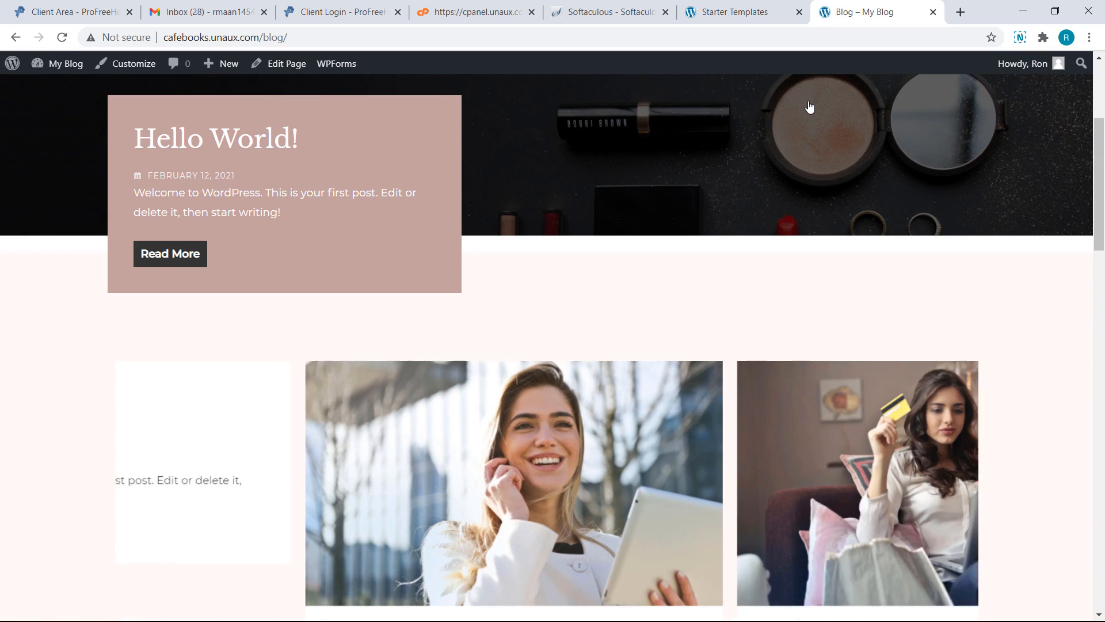
scroll(808, 106, up, 4)
Check the Contact page again, then return to the 'Own Style With K.A.R.A.!' homepage
click(854, 111)
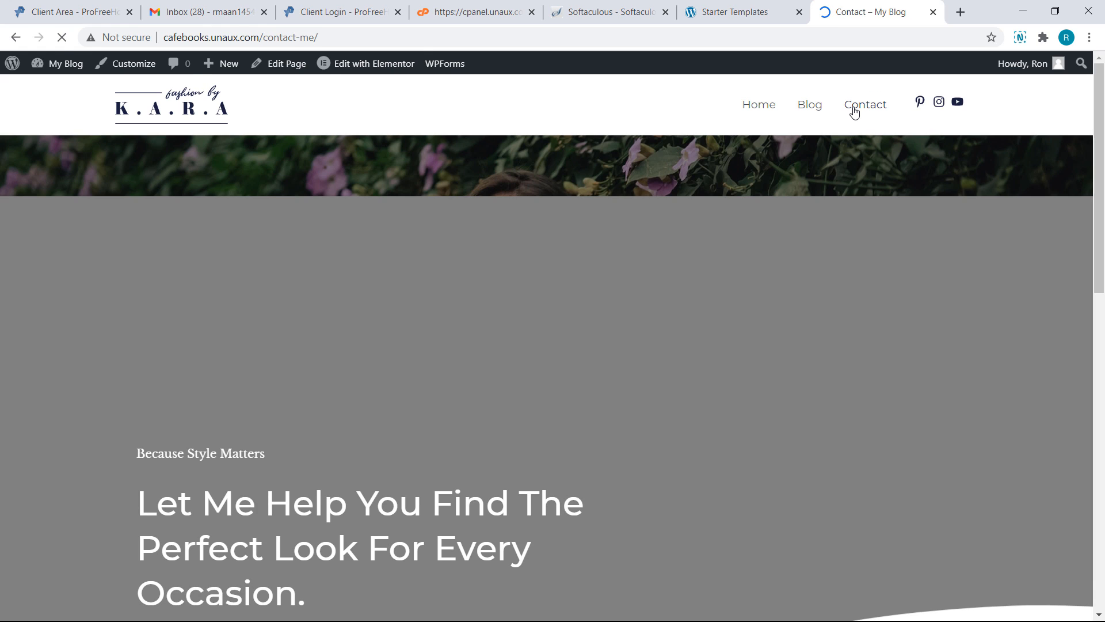
scroll(854, 111, down, 4)
scroll(553, 334, down, 3)
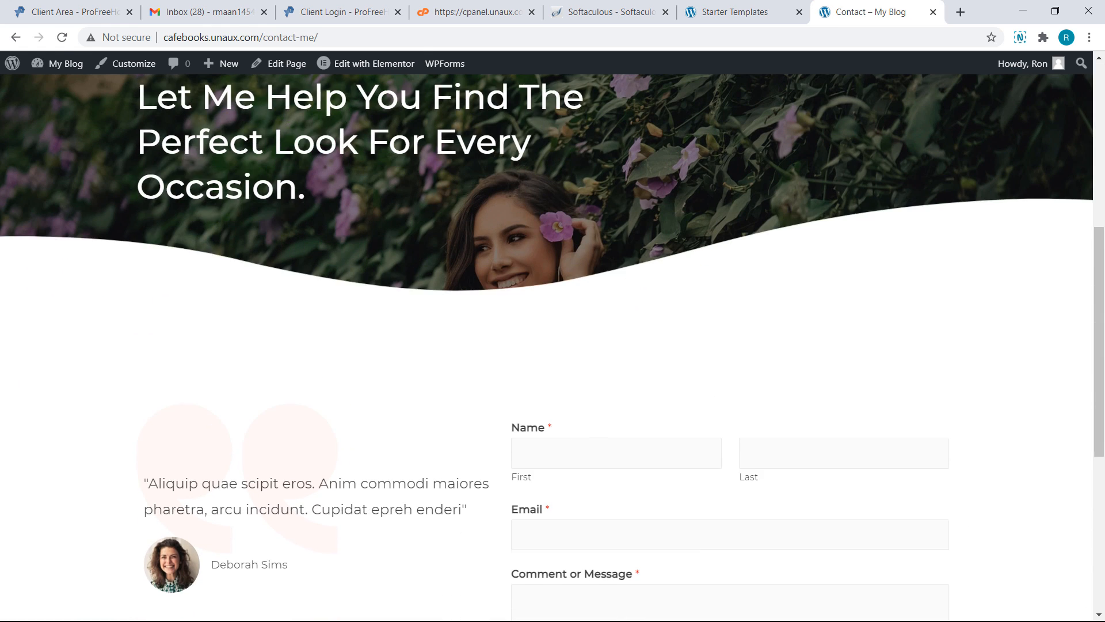
scroll(553, 334, up, 5)
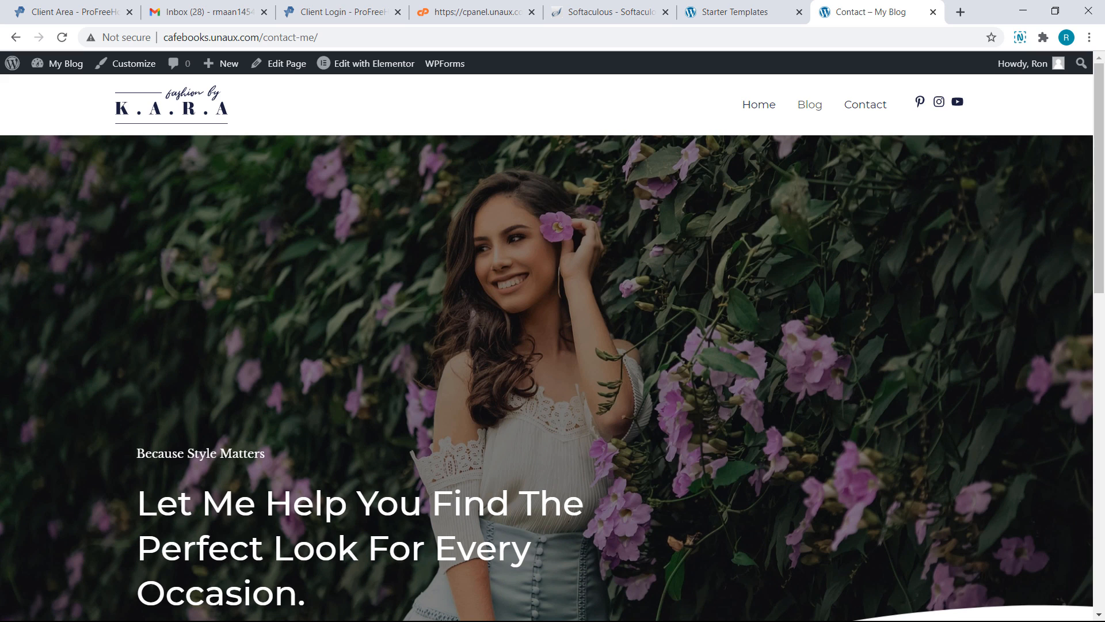
click(758, 106)
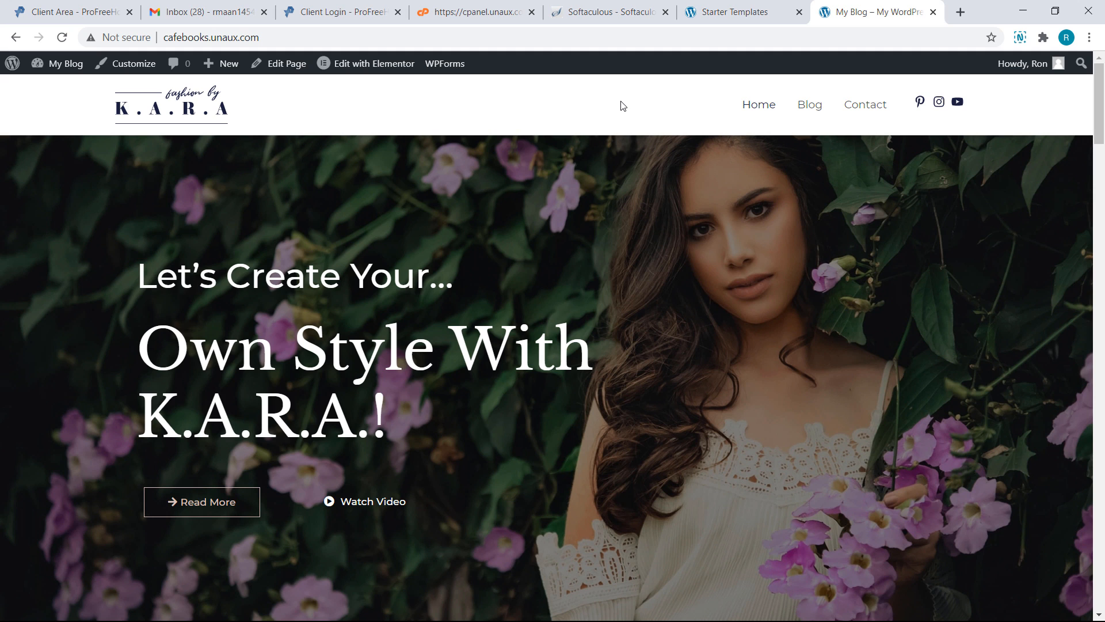
Open the homepage in Elementor for editing
click(393, 67)
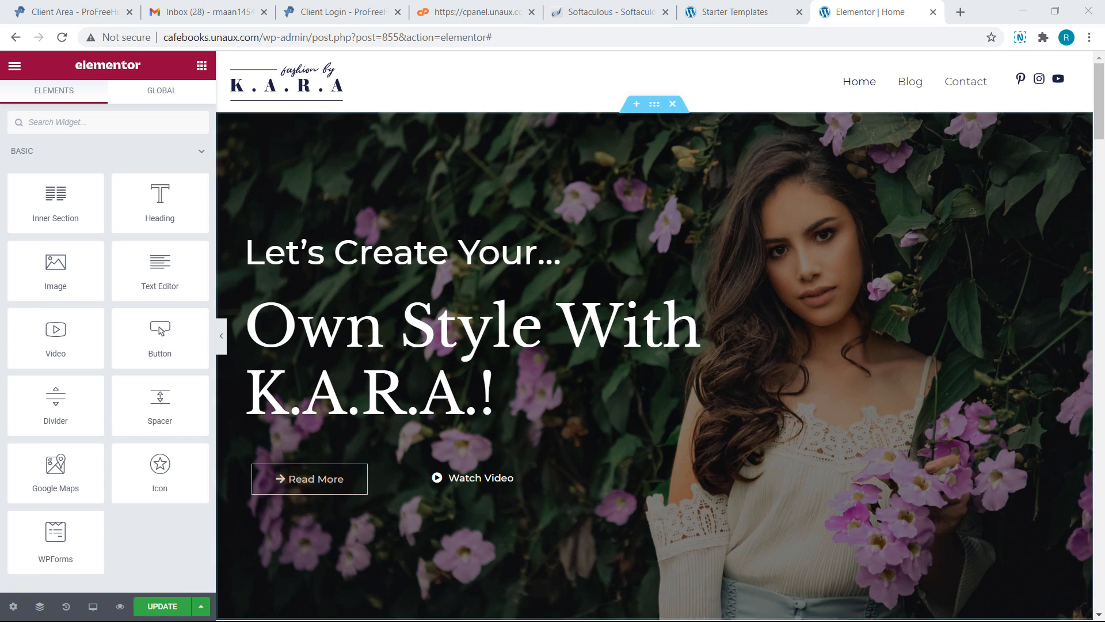
click(489, 388)
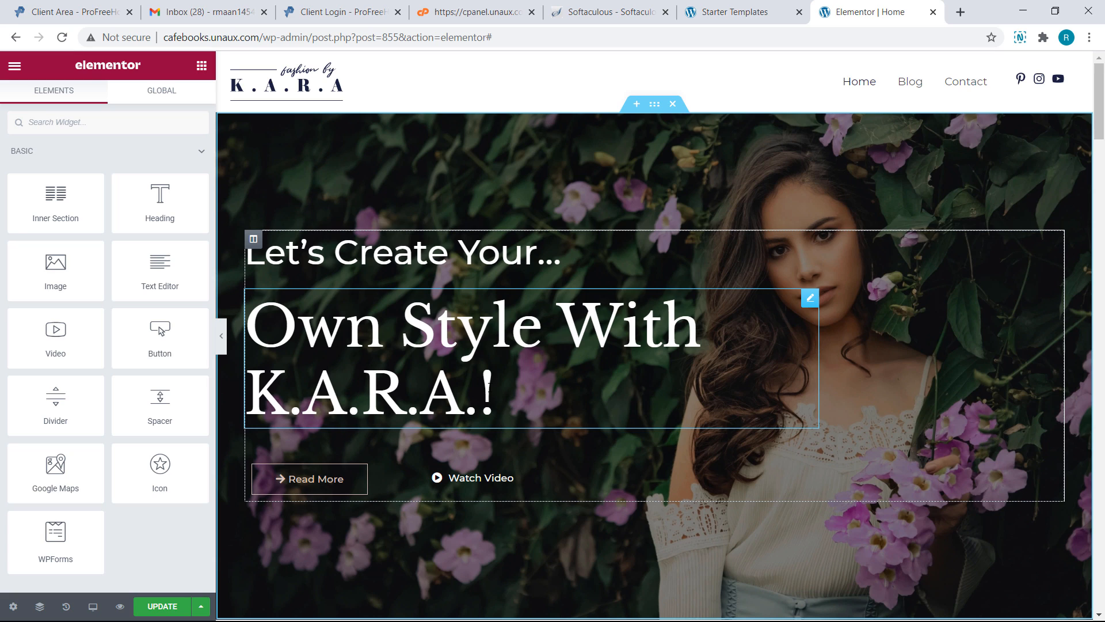
click(489, 389)
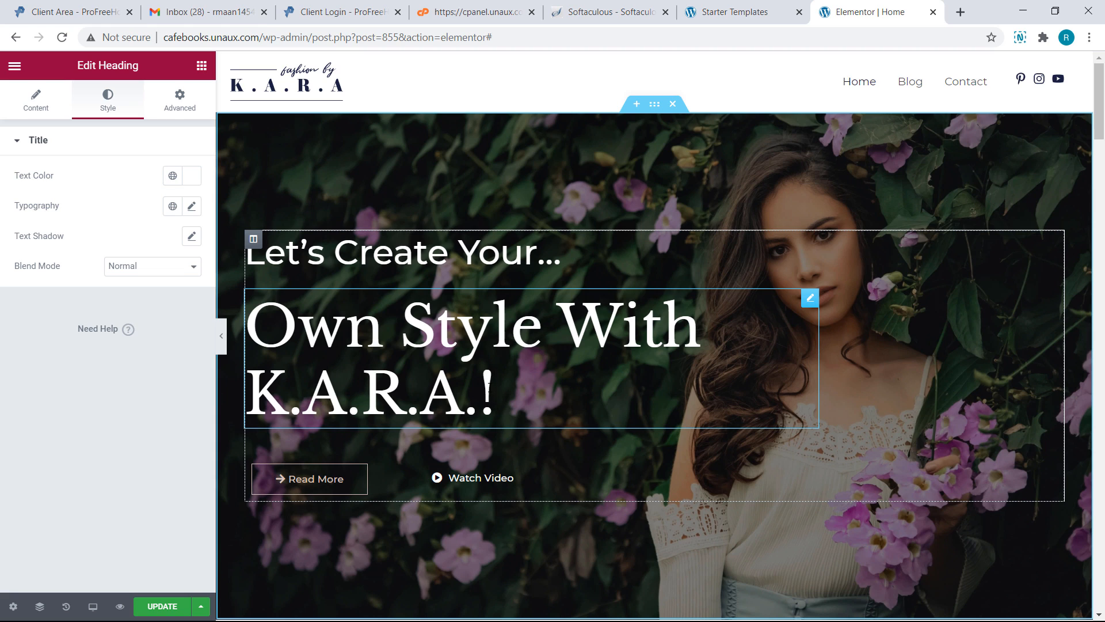
Replace the hero heading's last words with 'Free Website' and colour them #B1C20B
drag(490, 386, 369, 346)
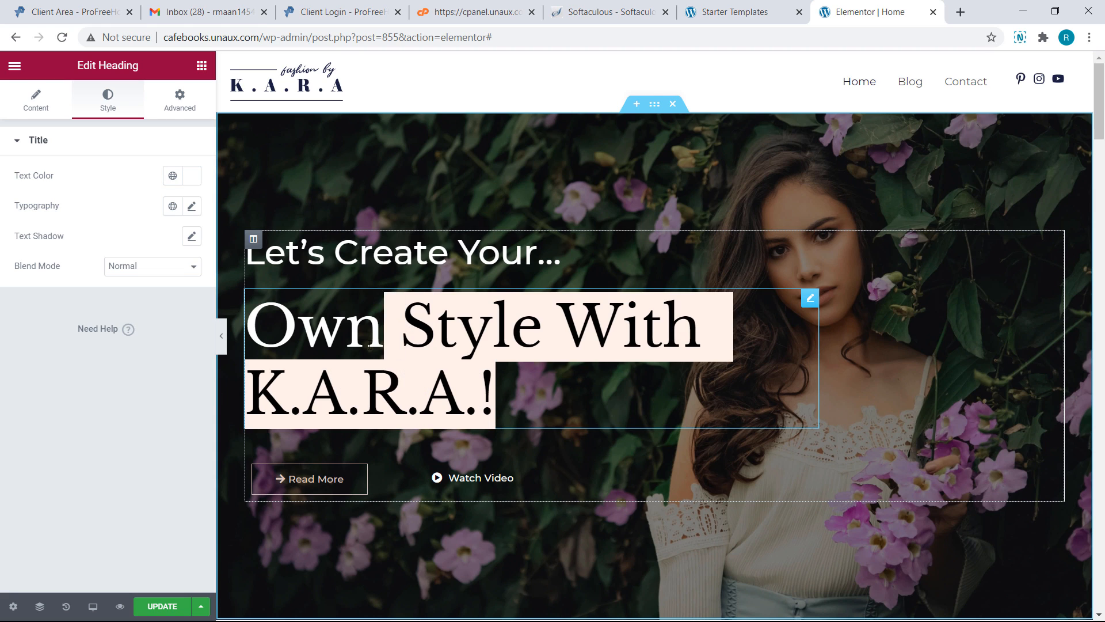
key(BackSpace)
text(Free We)
text(bsite)
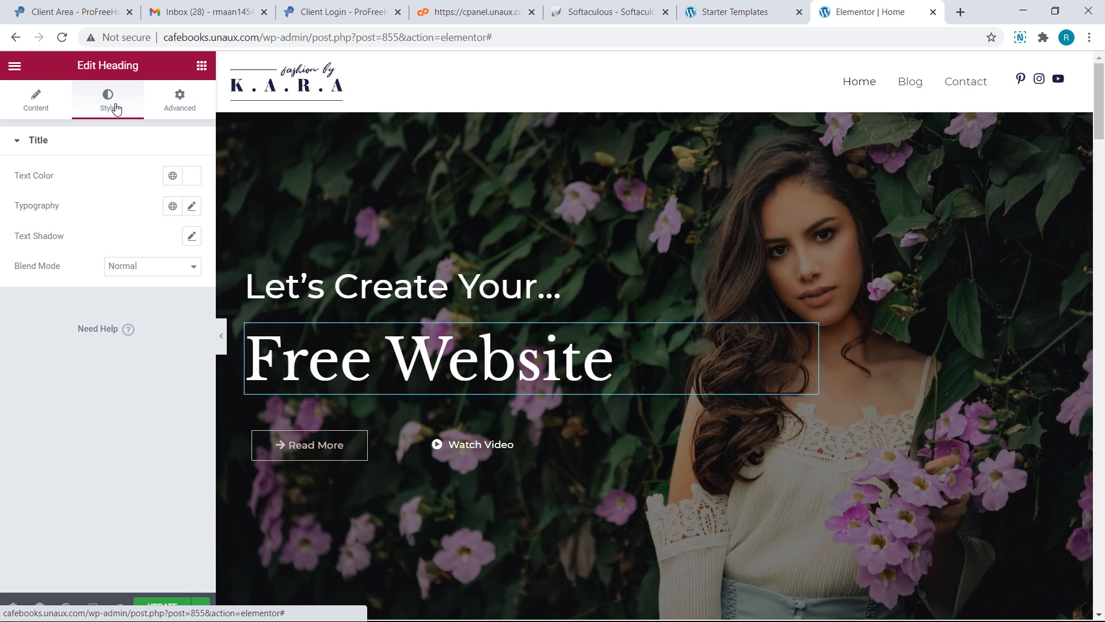
click(187, 180)
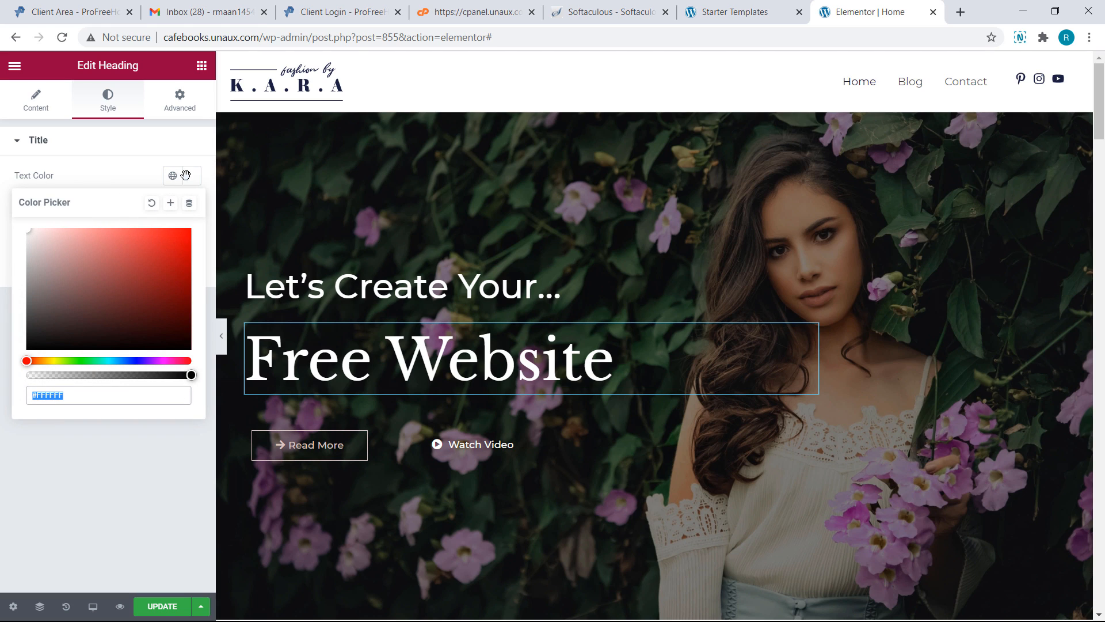
drag(31, 349, 55, 350)
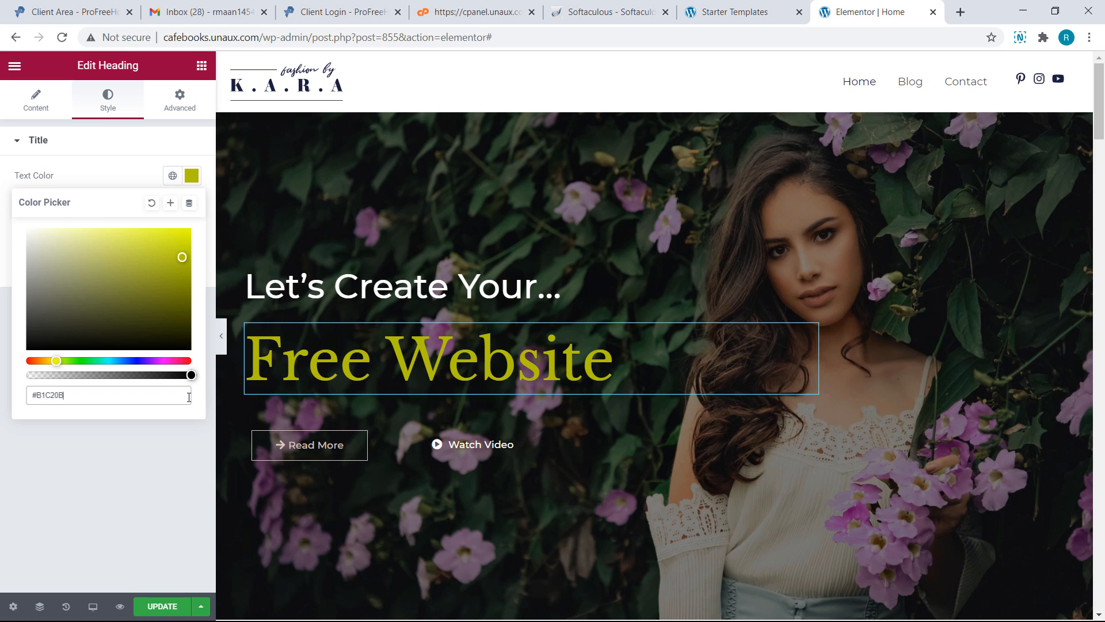
Change the hero's Read More button label to 'Free Tutorial'
click(370, 446)
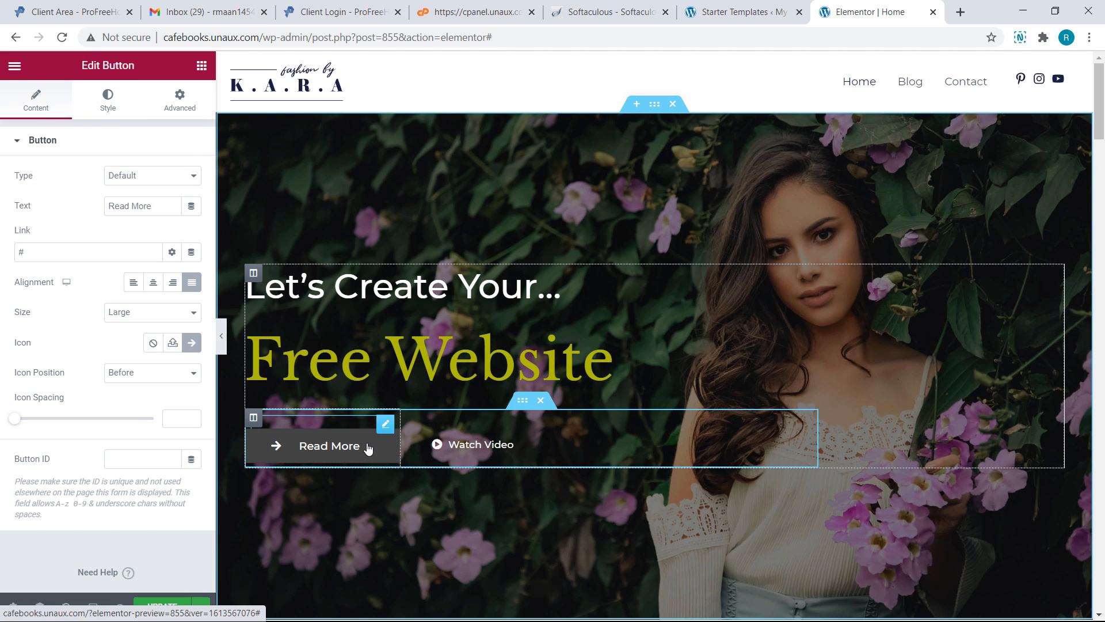
key(BackSpace)
key(BackSpace)
key(BackSpace)
key(BackSpace)
key(BackSpace)
key(BackSpace)
key(BackSpace)
key(BackSpace)
key(BackSpace)
text(Free Tutorial)
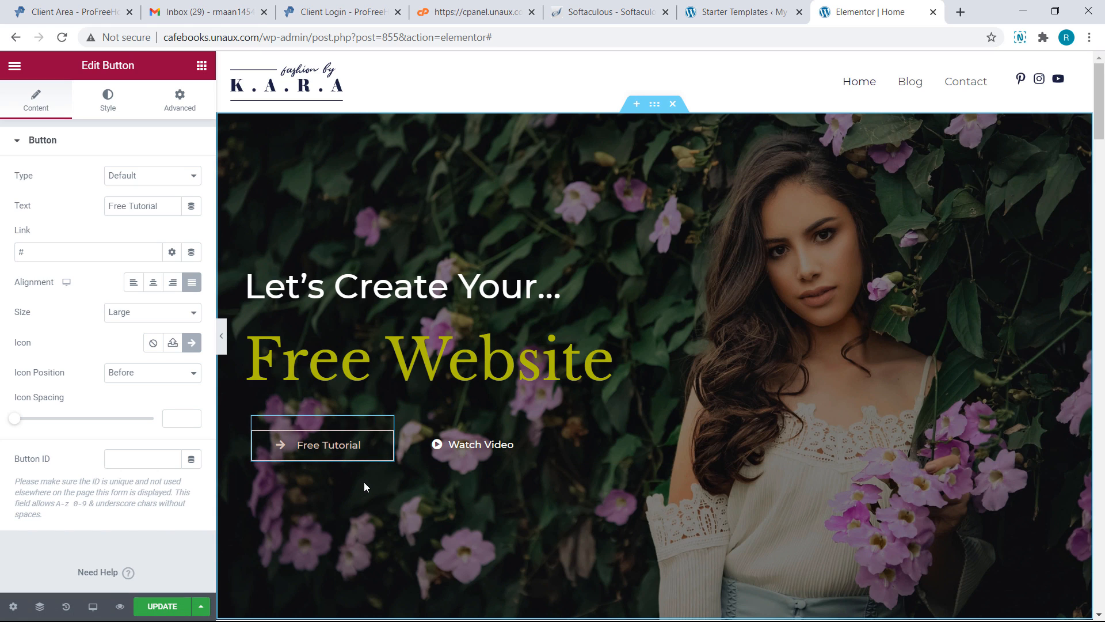
scroll(364, 485, down, 3)
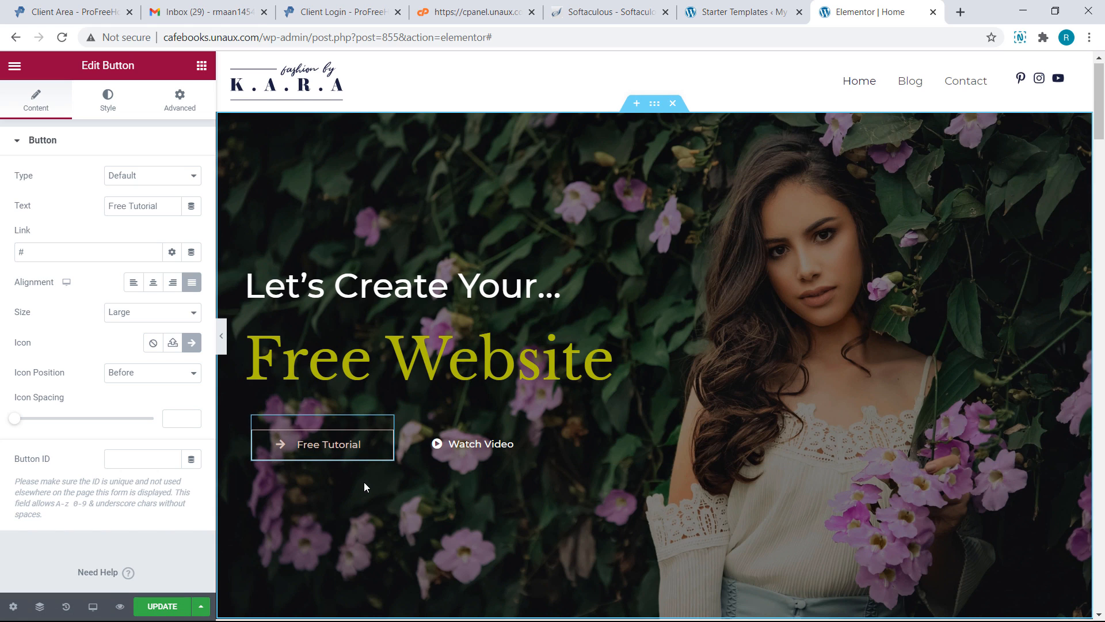
scroll(364, 486, down, 7)
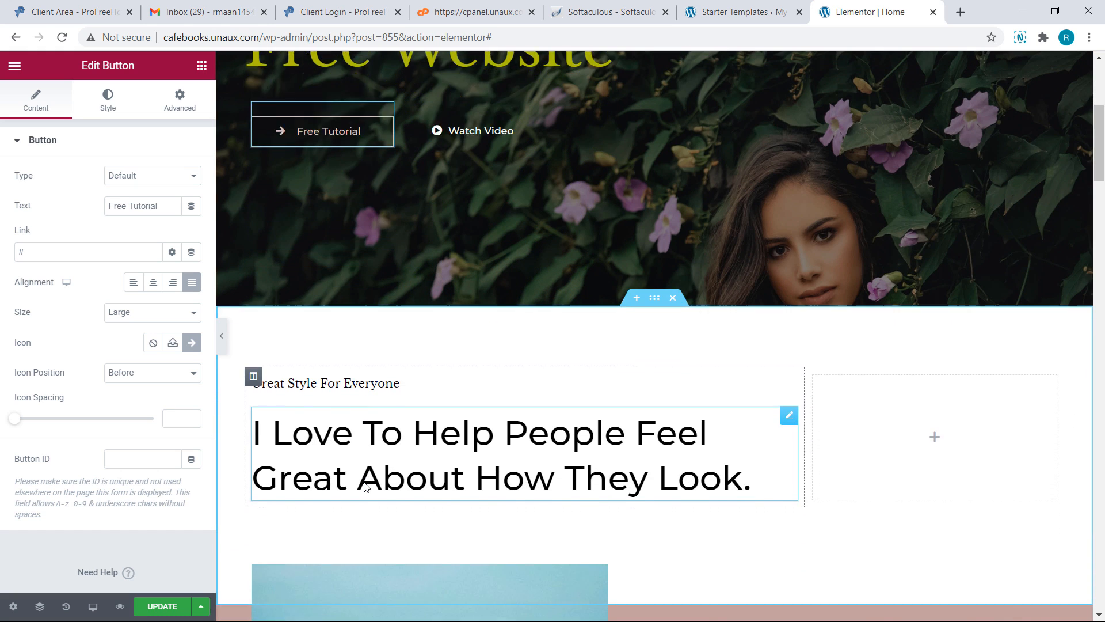
scroll(364, 487, down, 3)
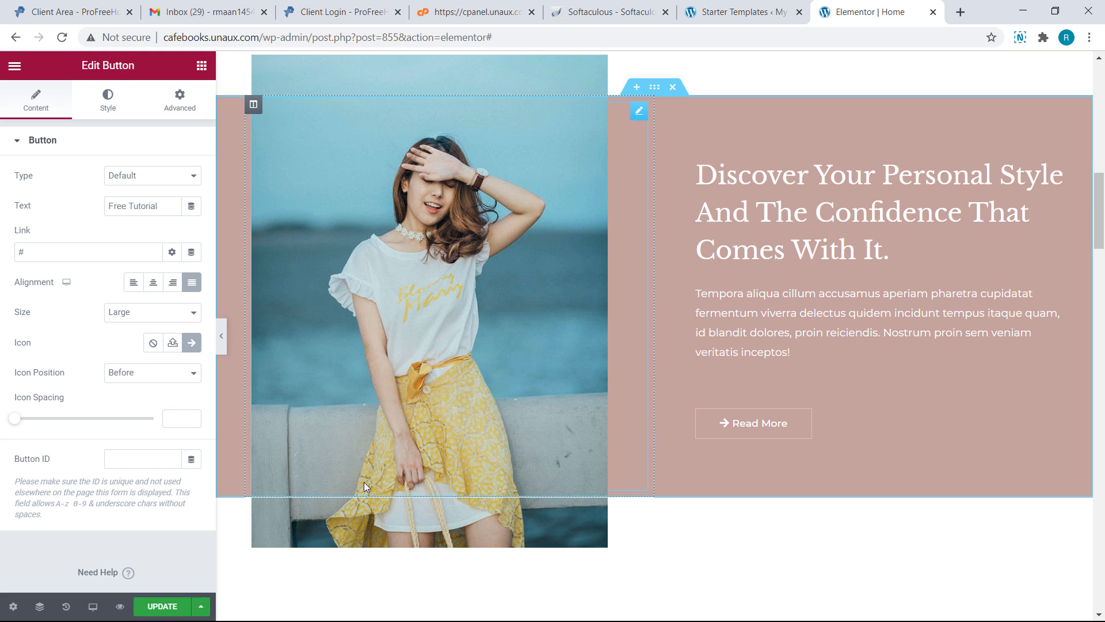
Swap the pink section's photo for uploaded woman-drkj.jpg and update the page
click(335, 403)
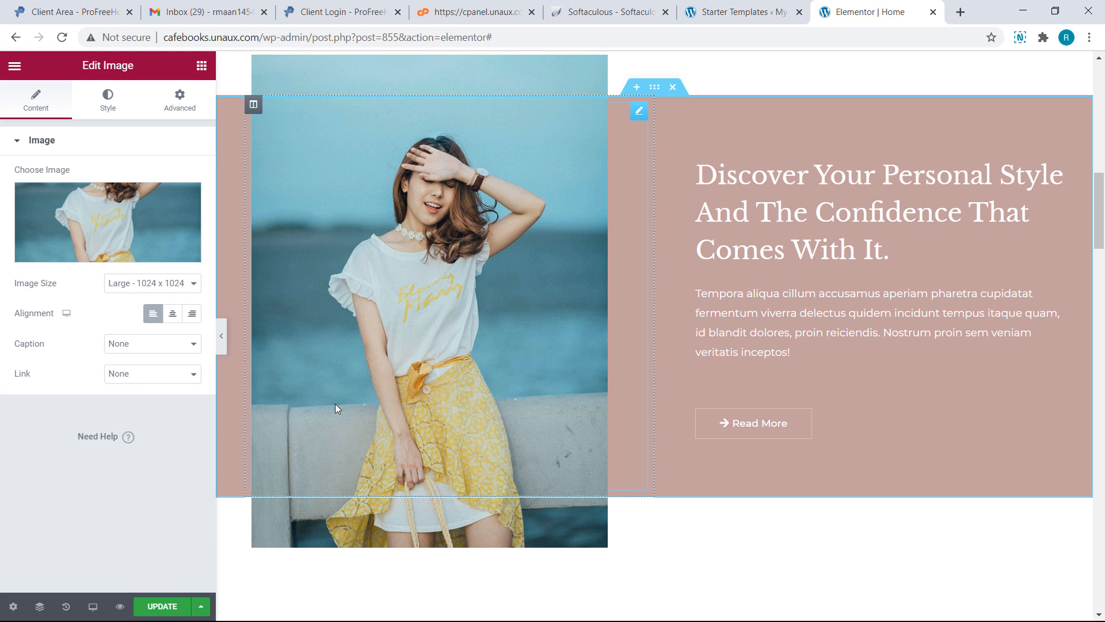
click(98, 260)
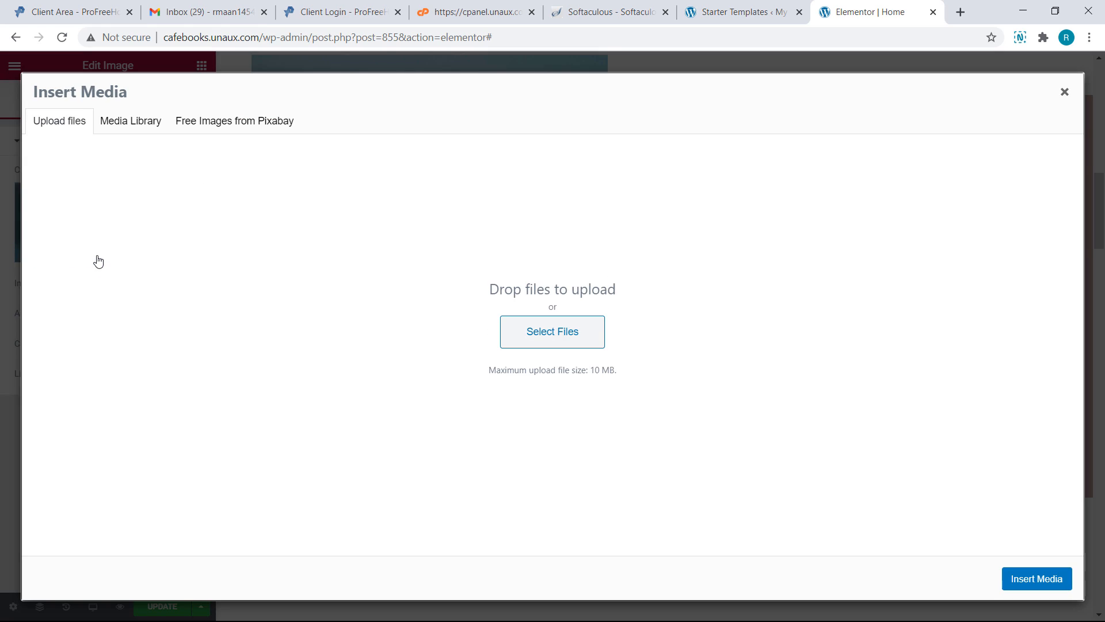
click(507, 329)
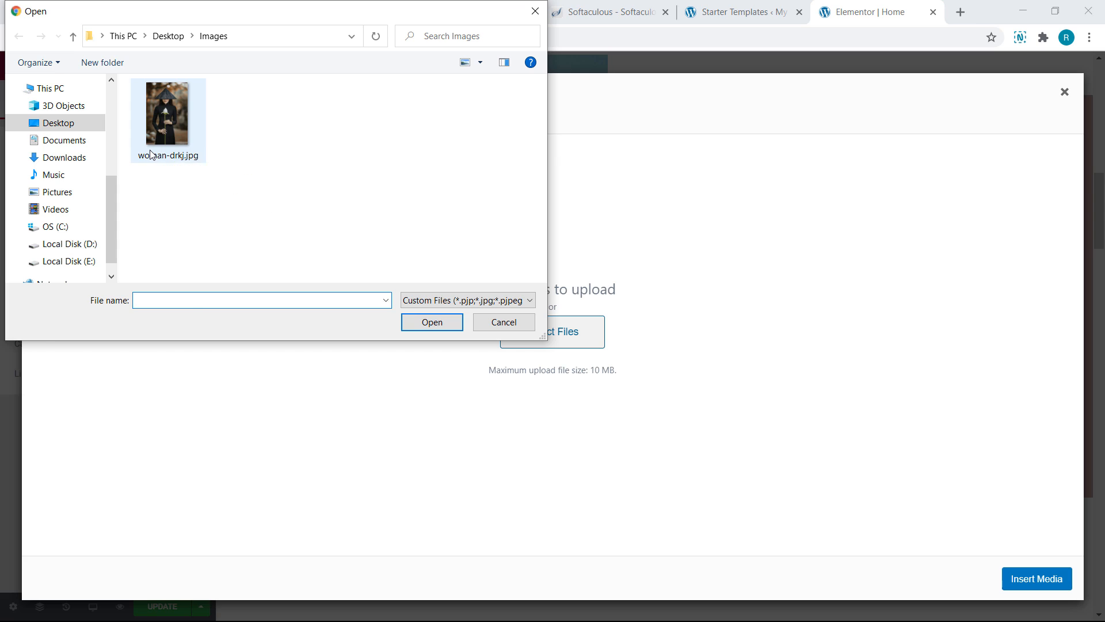
click(151, 154)
click(432, 322)
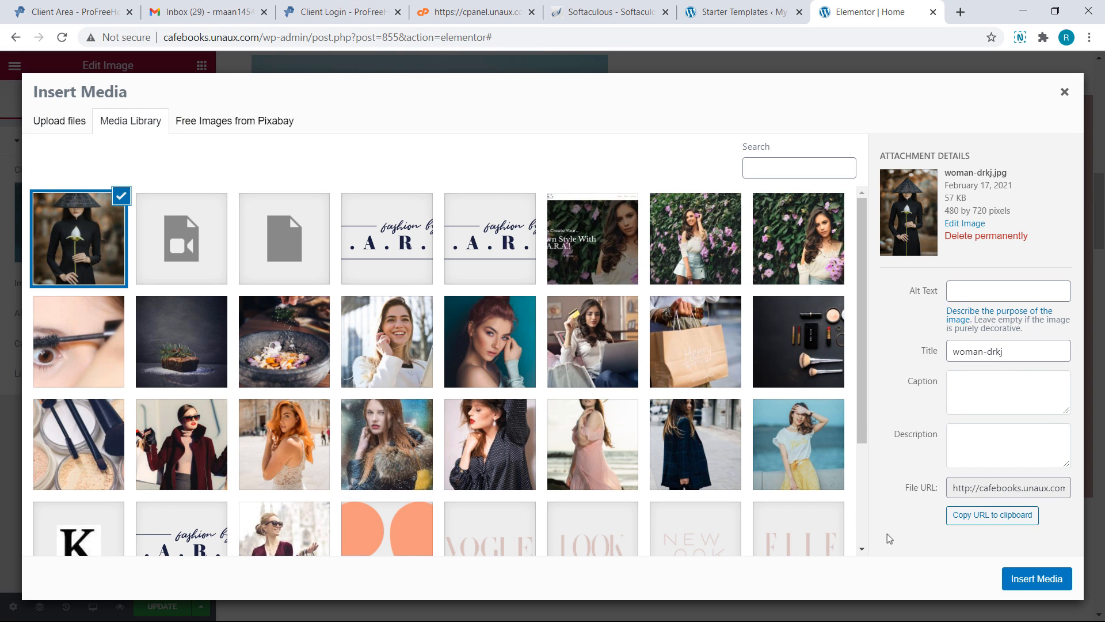
click(1030, 580)
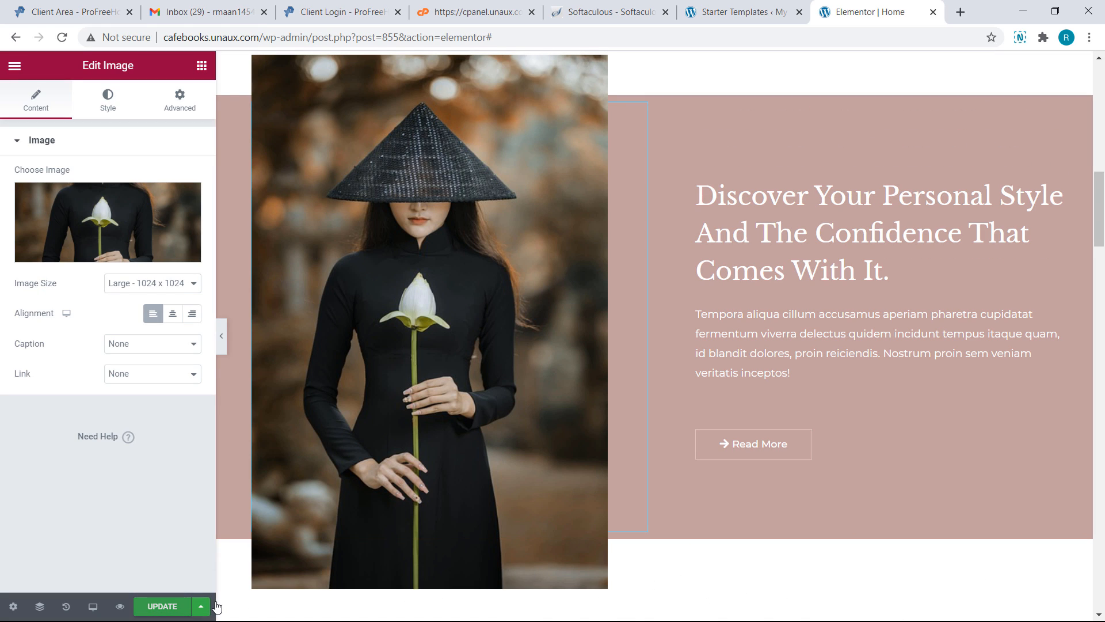
click(162, 606)
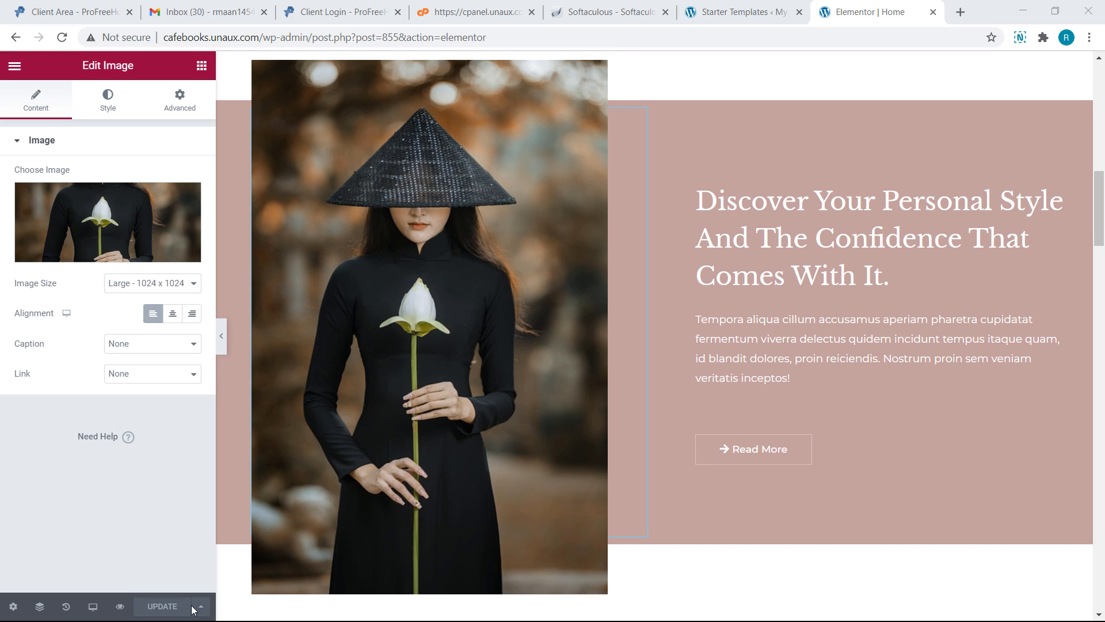
Preview the updated homepage in a new tab and check the 'Free Website' hero and 'Free Tutorial' button
click(125, 607)
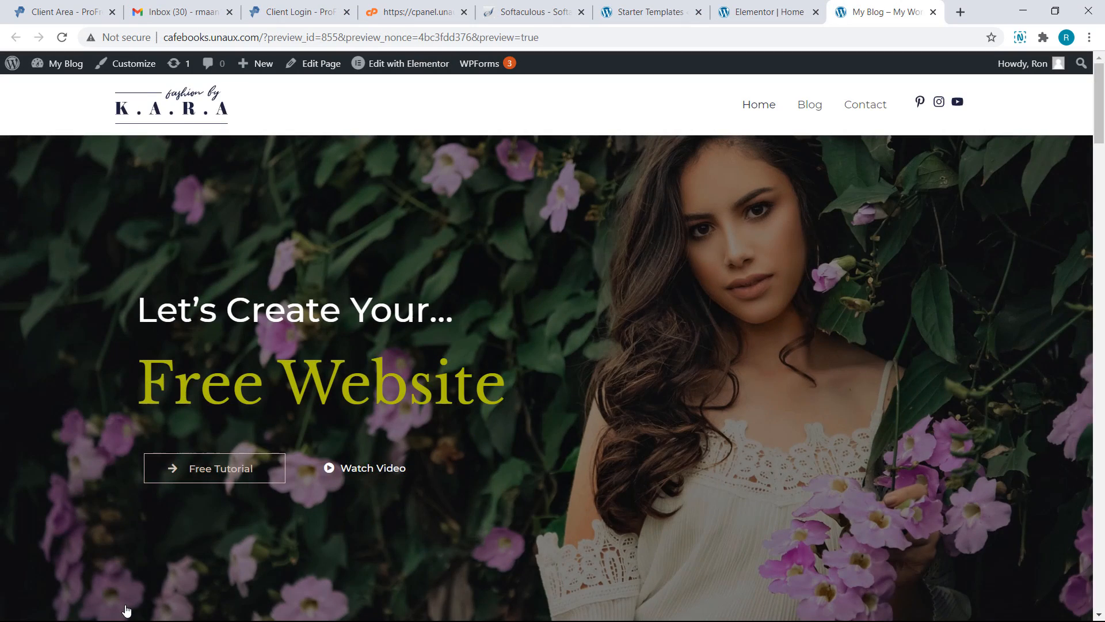
scroll(127, 611, down, 5)
scroll(126, 610, down, 10)
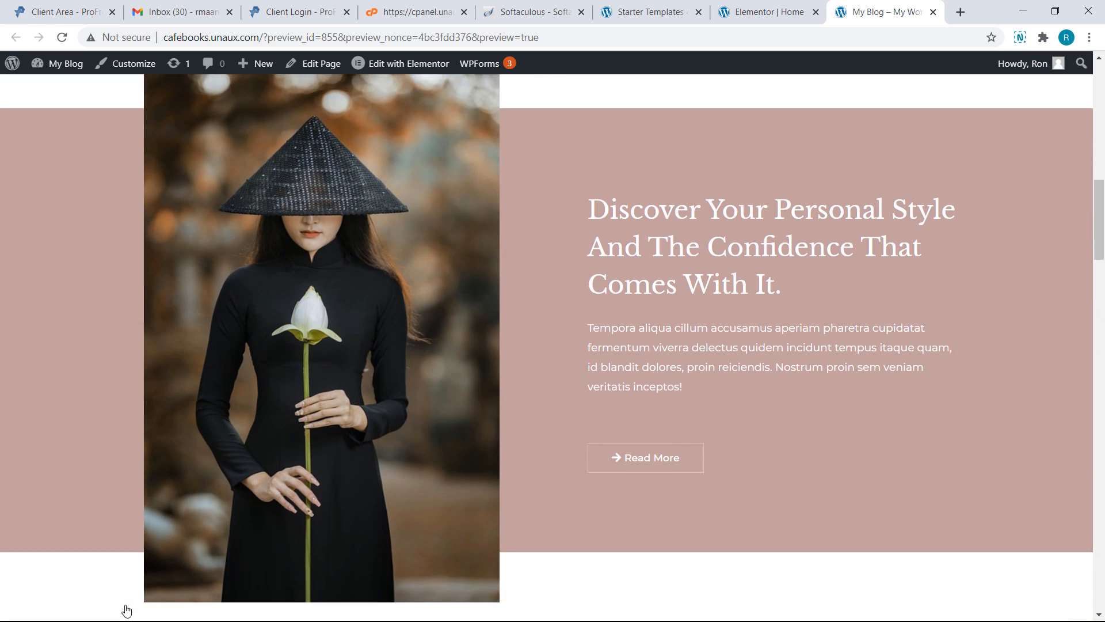
scroll(126, 609, up, 2)
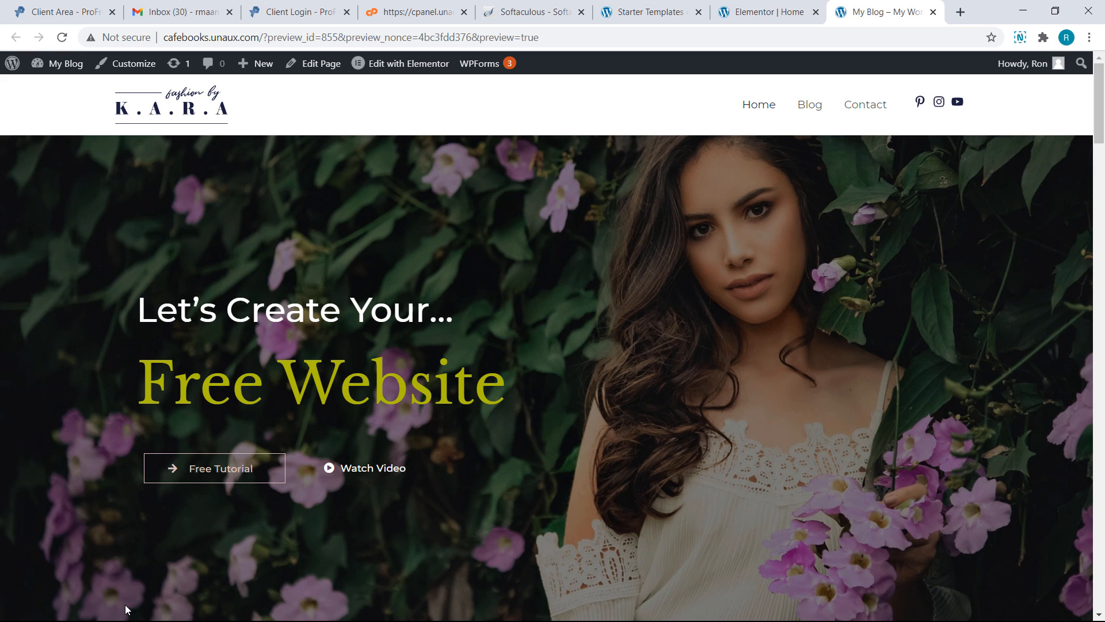
Upload FS-02.png in the customizer's Site Identity and choose it as the logo
click(118, 62)
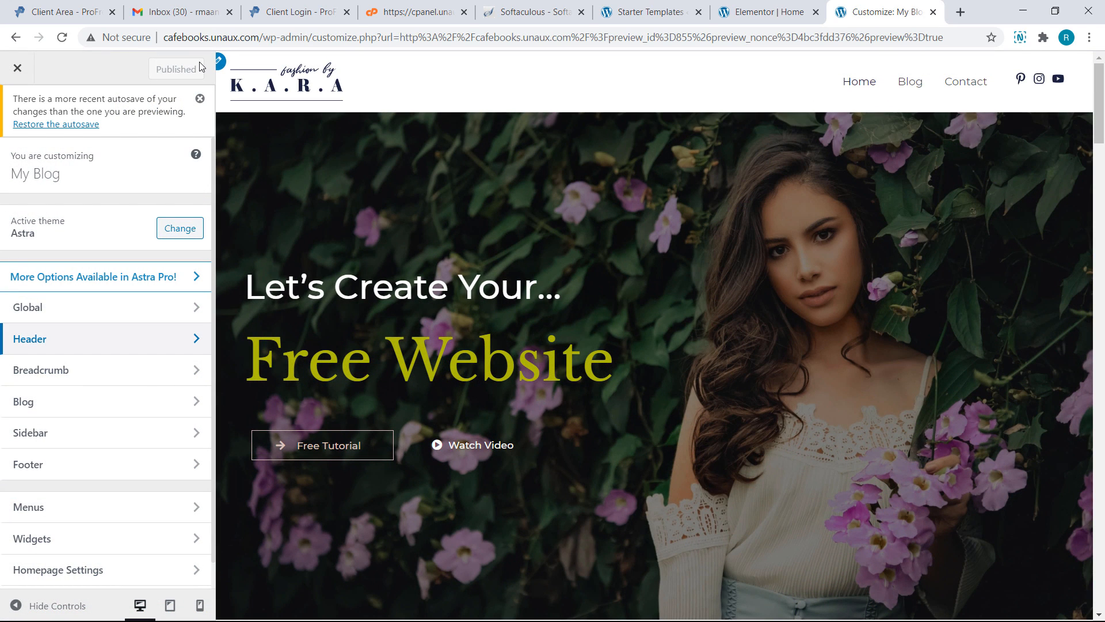
click(221, 62)
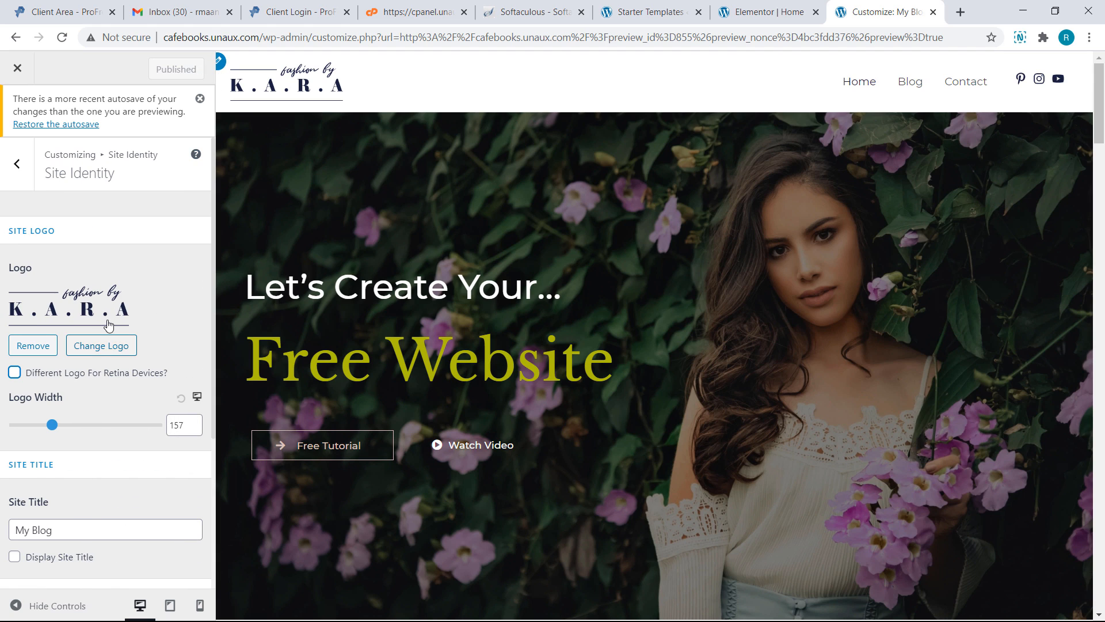
click(96, 345)
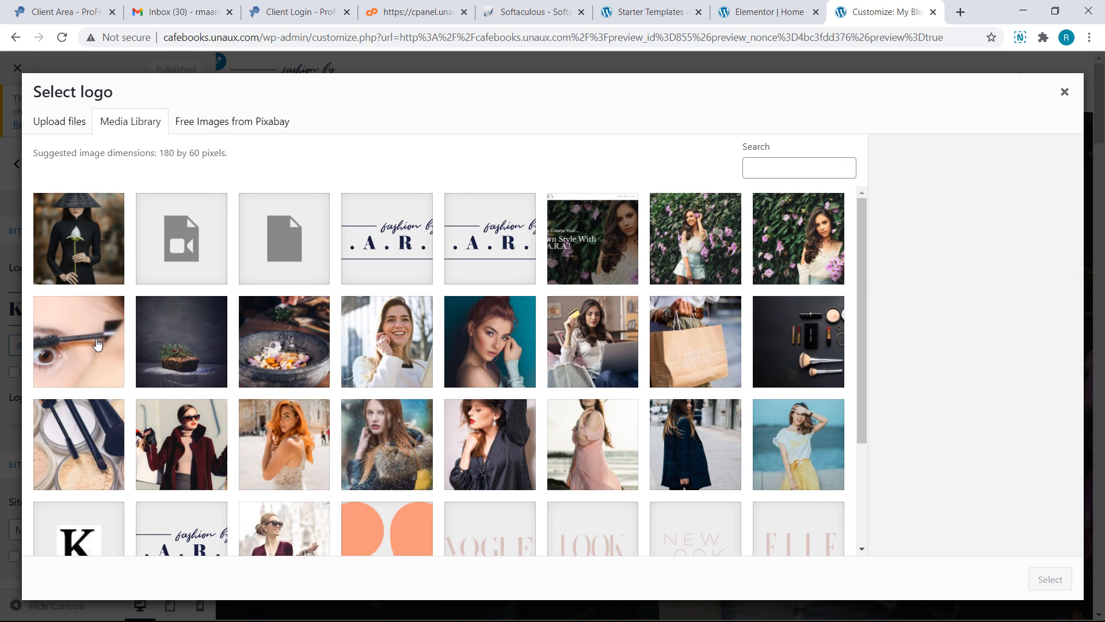
click(71, 131)
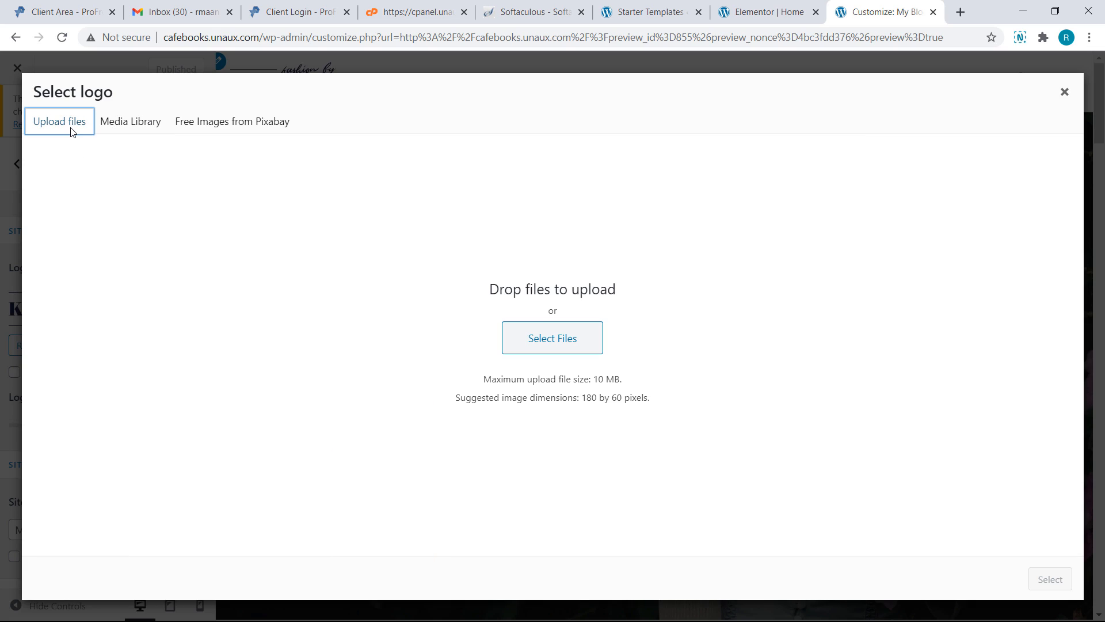
click(522, 335)
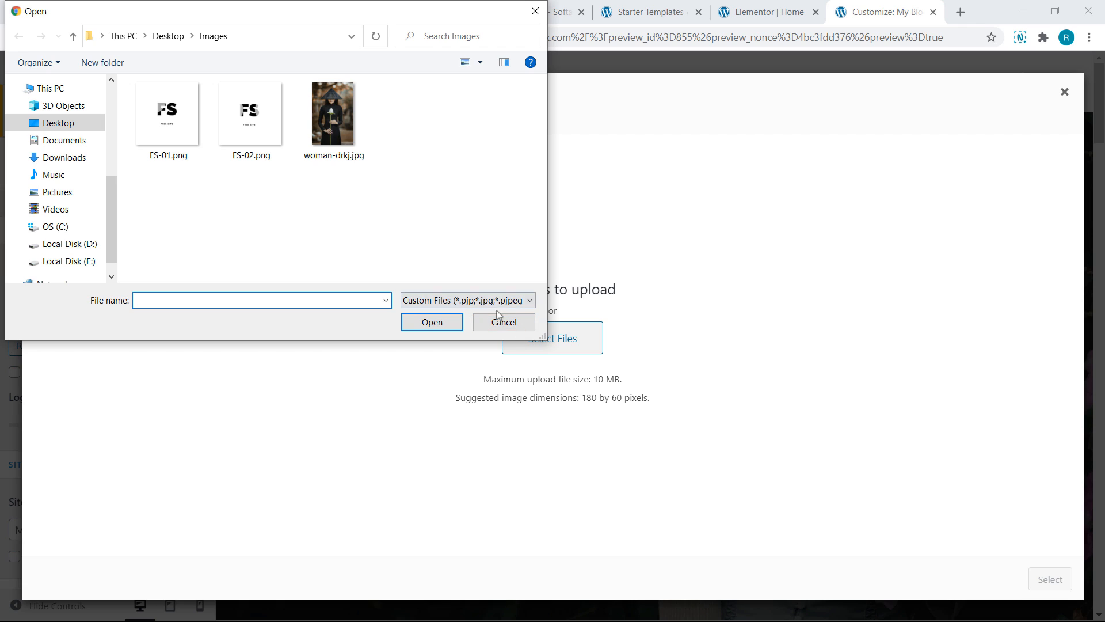
click(271, 129)
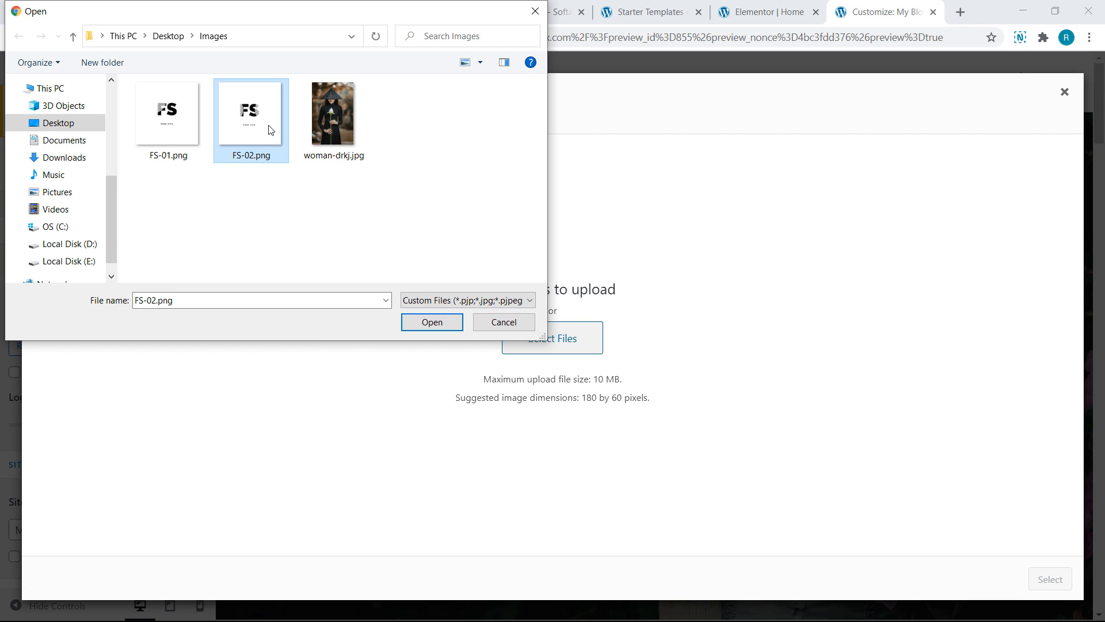
click(442, 322)
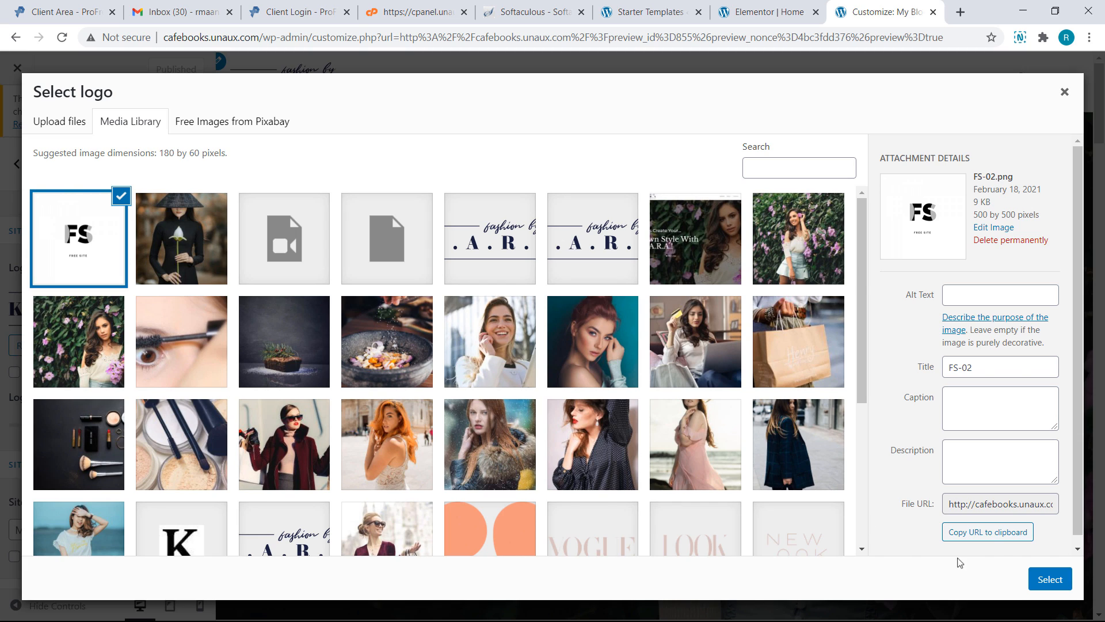
click(1049, 581)
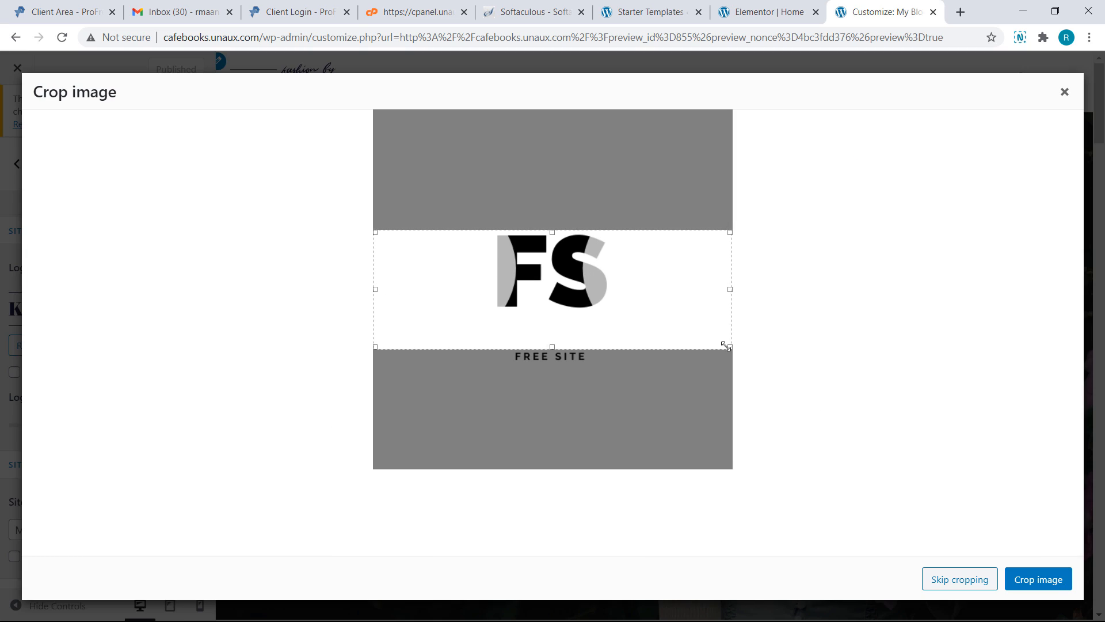
Crop the logo tightly around the FS mark and FREE SITE text
drag(727, 346, 696, 405)
drag(536, 232, 534, 201)
drag(477, 269, 493, 269)
drag(553, 406, 557, 373)
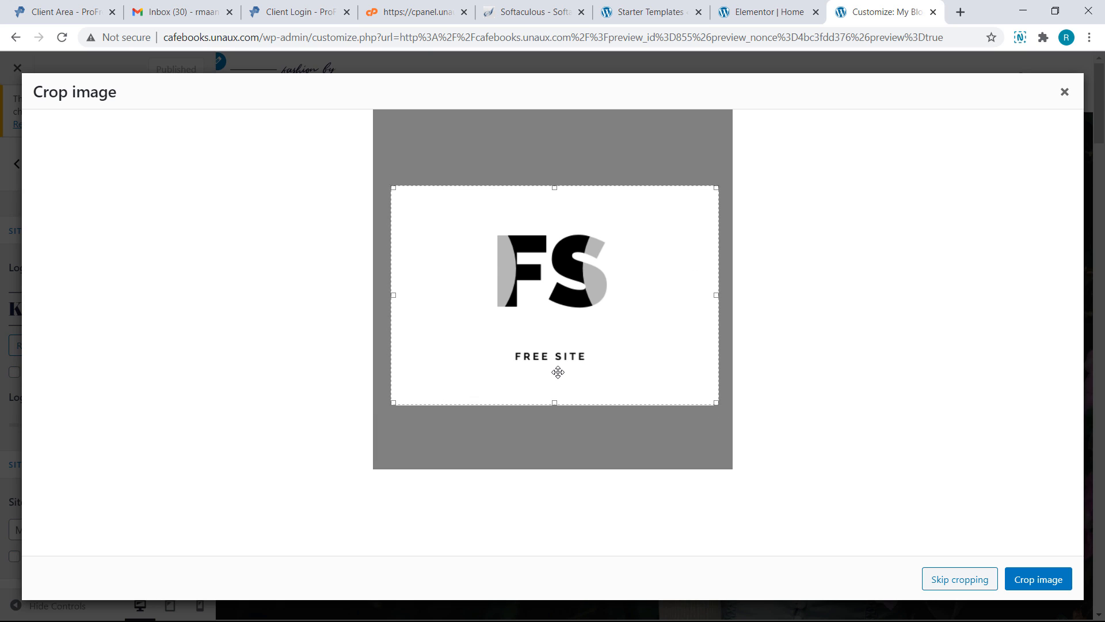
drag(392, 403, 478, 372)
drag(715, 187, 625, 211)
drag(555, 297, 555, 295)
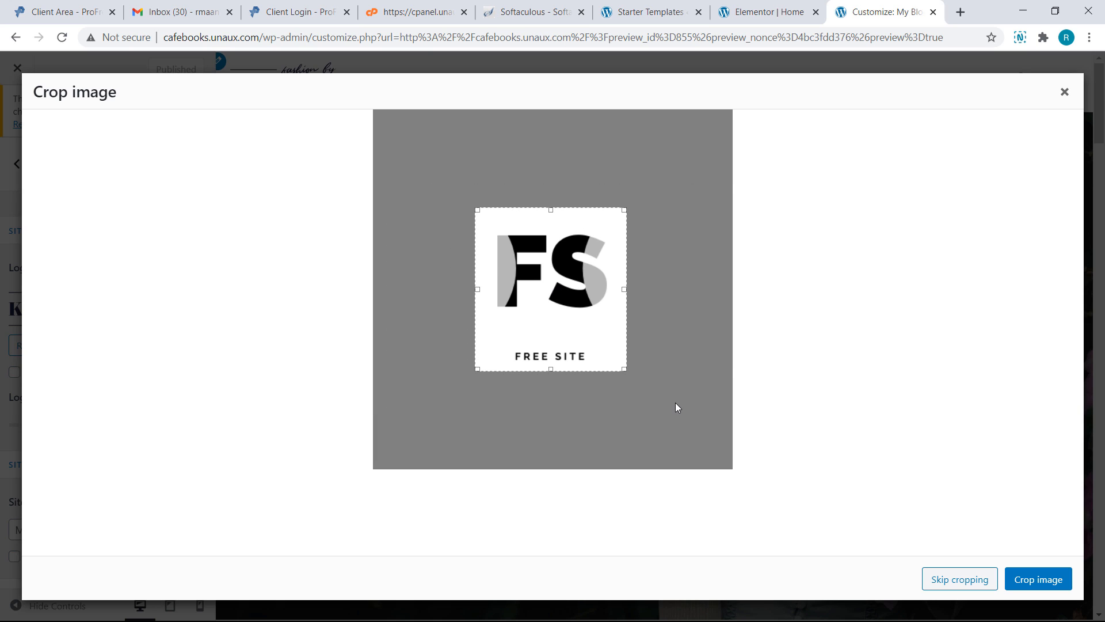
click(1033, 580)
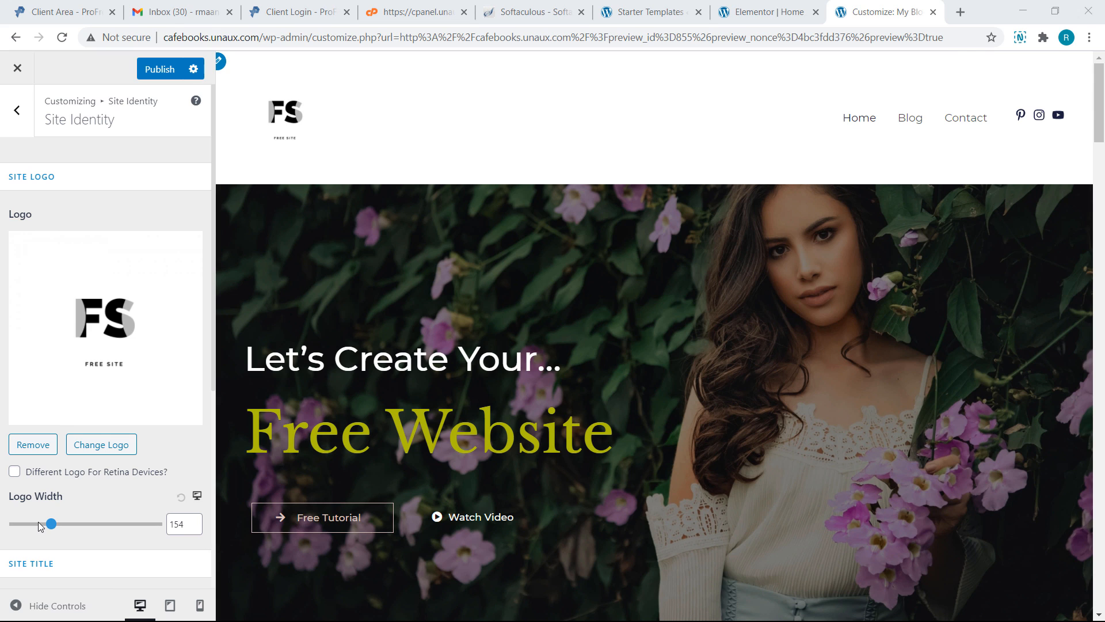
Set the logo width to 103, publish, and close the customizer
drag(51, 523, 41, 526)
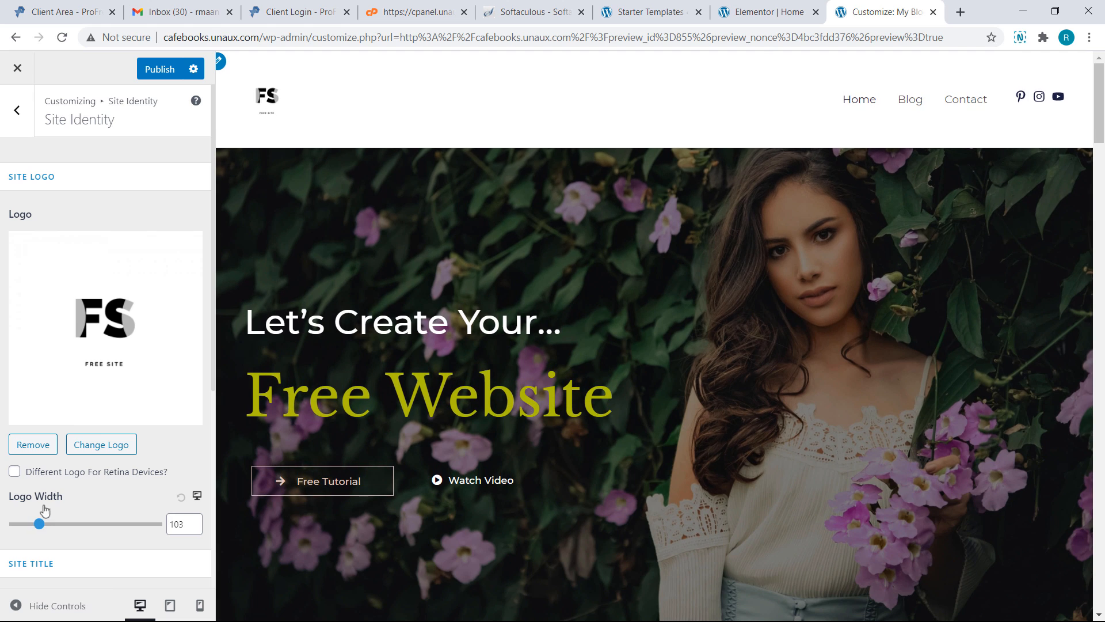
click(161, 69)
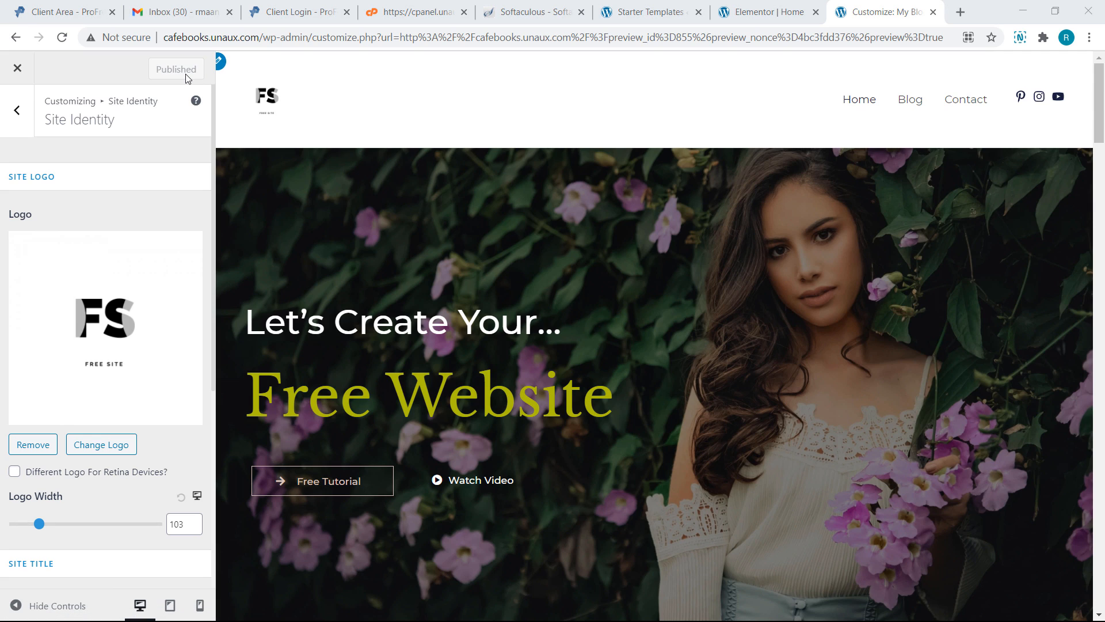
click(17, 69)
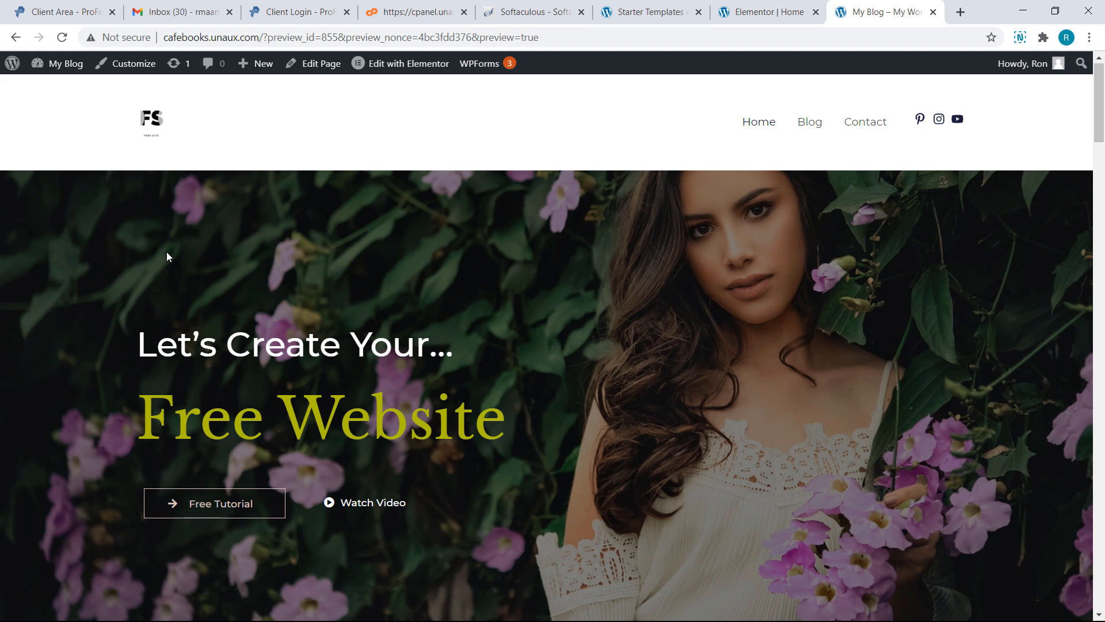
Reopen the customizer and scroll the preview down to the 'Copyright © 2021 My Blog' footer
click(141, 74)
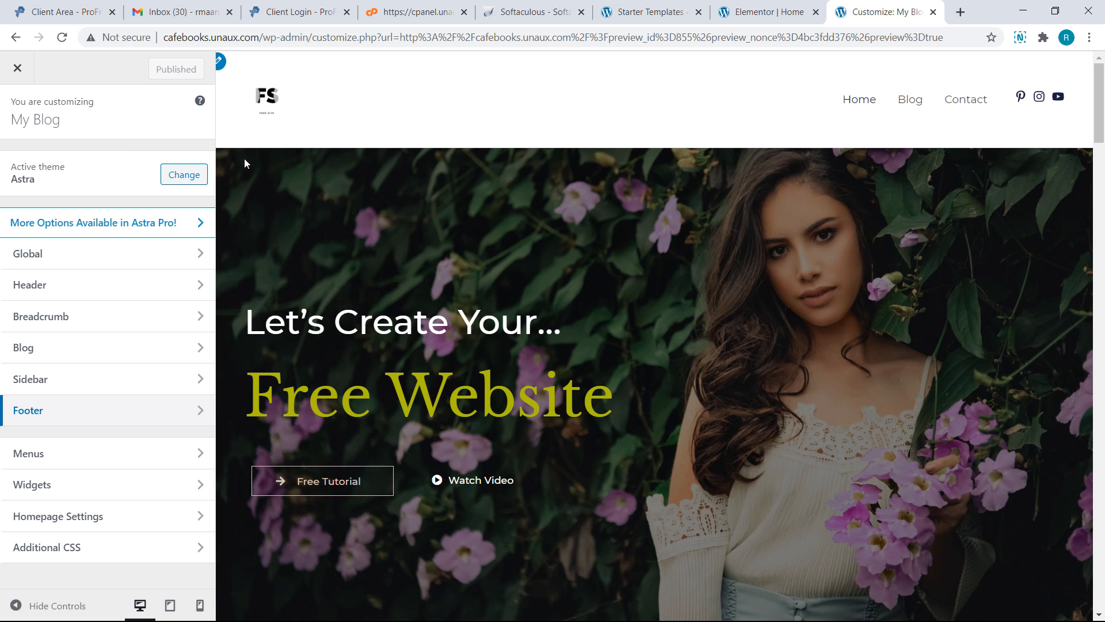
scroll(244, 163, down, 12)
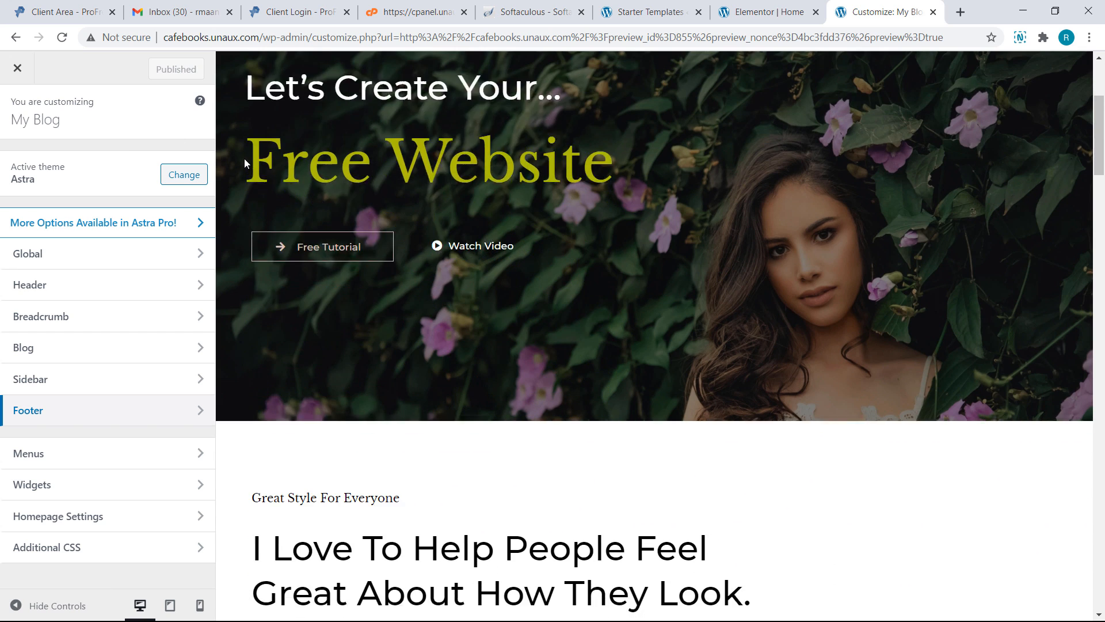
scroll(244, 163, down, 12)
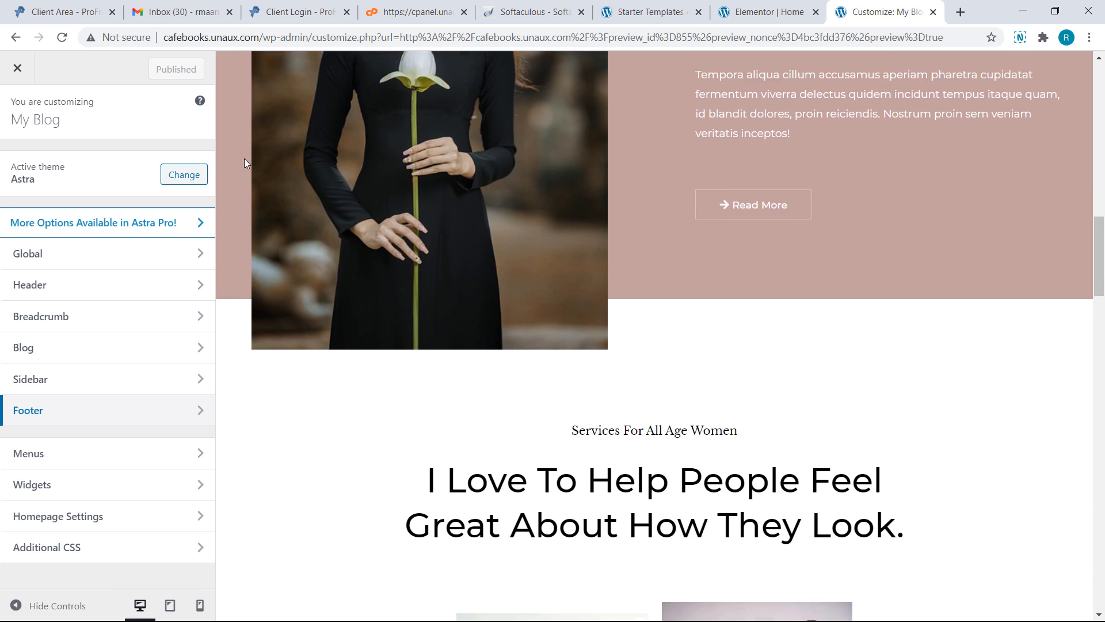
scroll(244, 163, down, 12)
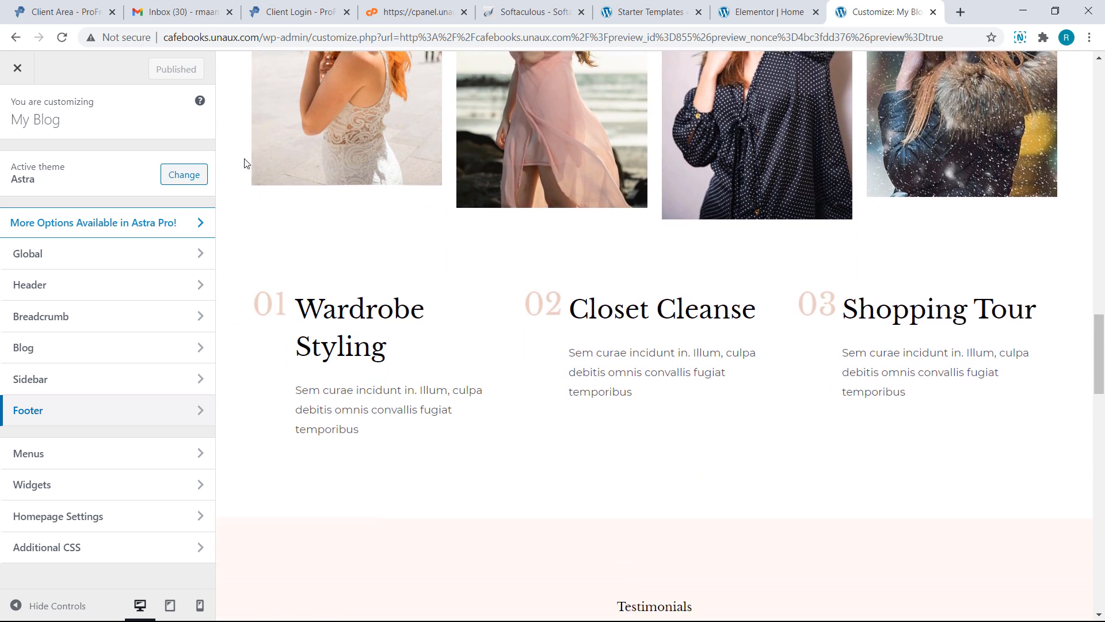
scroll(244, 163, down, 12)
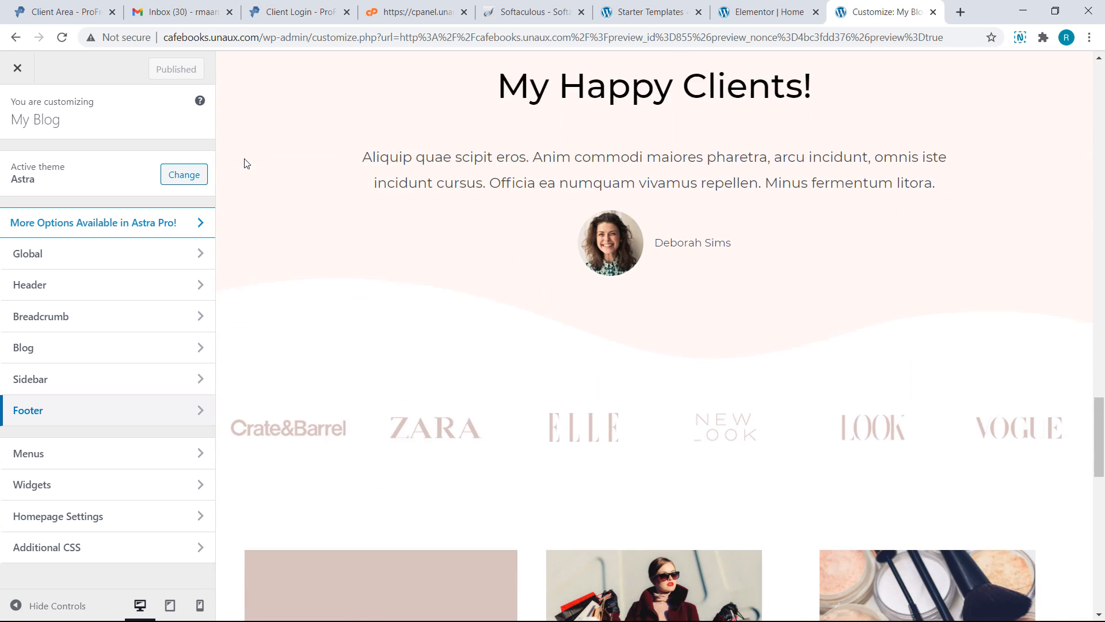
scroll(244, 163, down, 12)
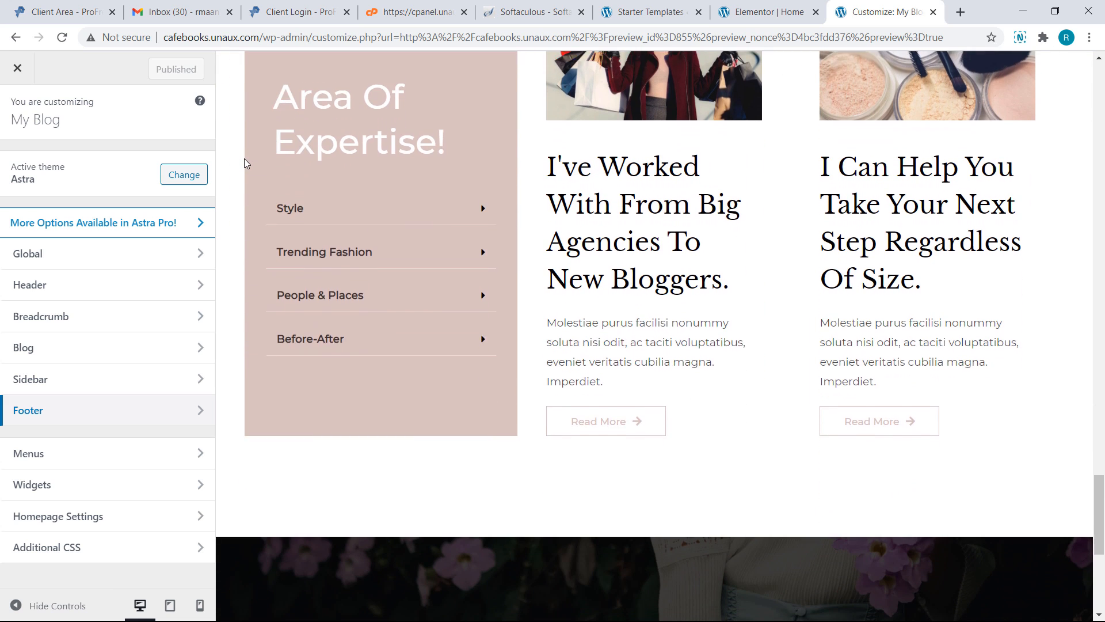
scroll(244, 163, down, 3)
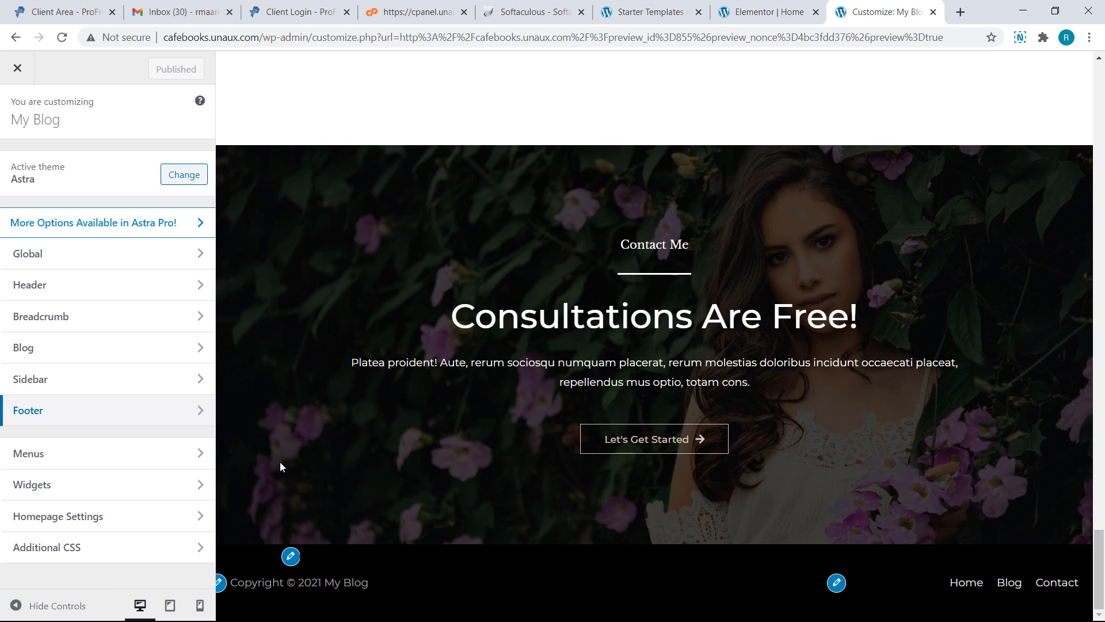
Change the Footer Bar copyright text to 'Copyright © Free Website'
click(201, 410)
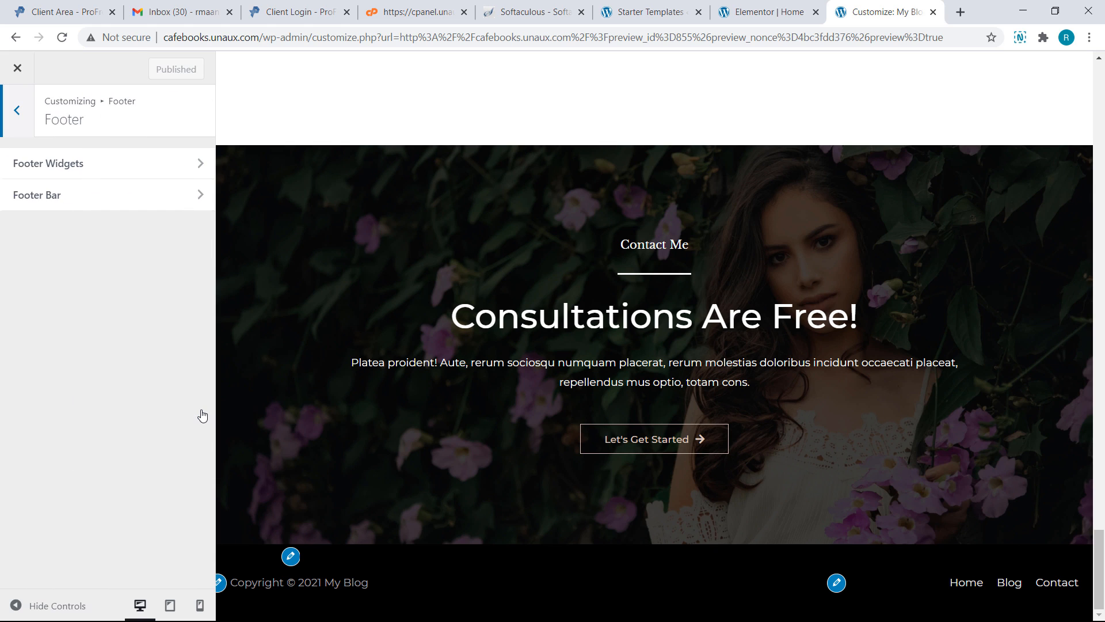
click(172, 196)
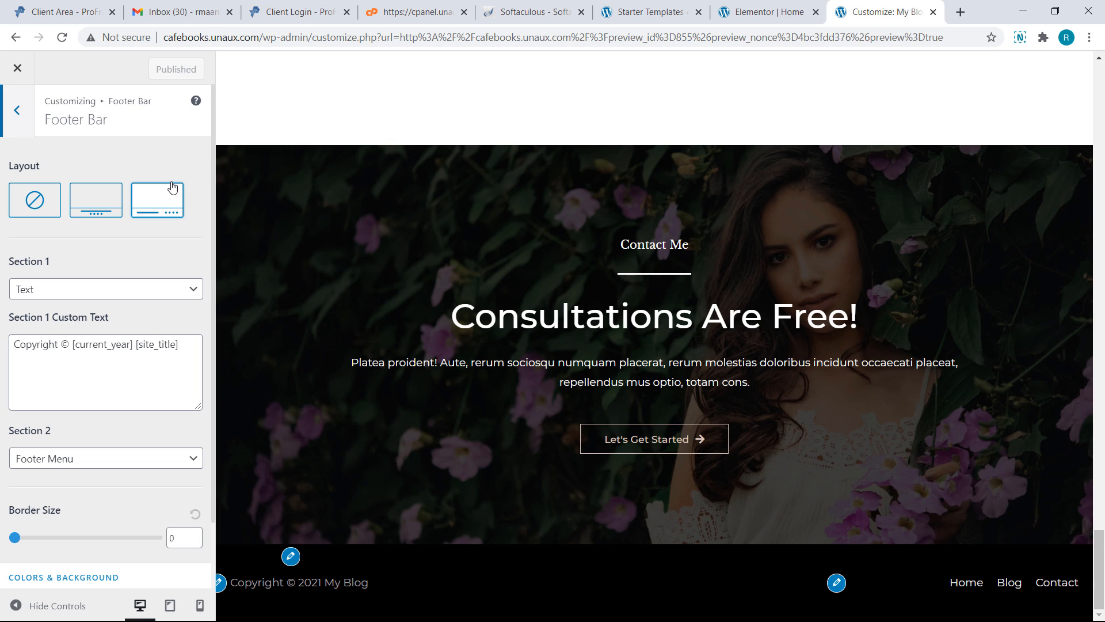
click(181, 345)
drag(181, 345, 72, 336)
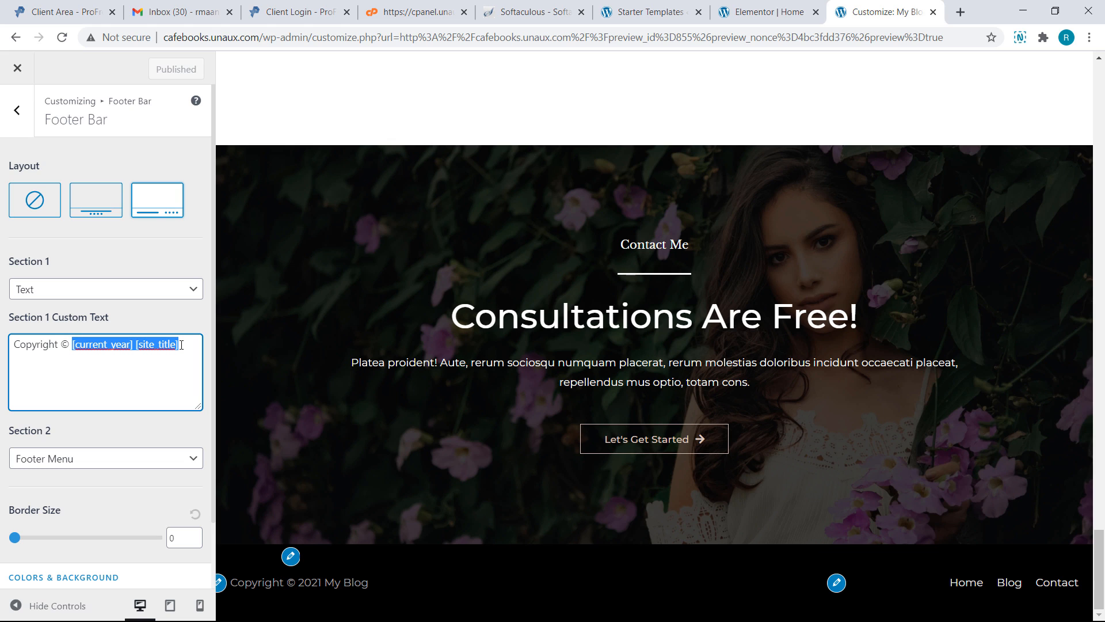
text(Free Website)
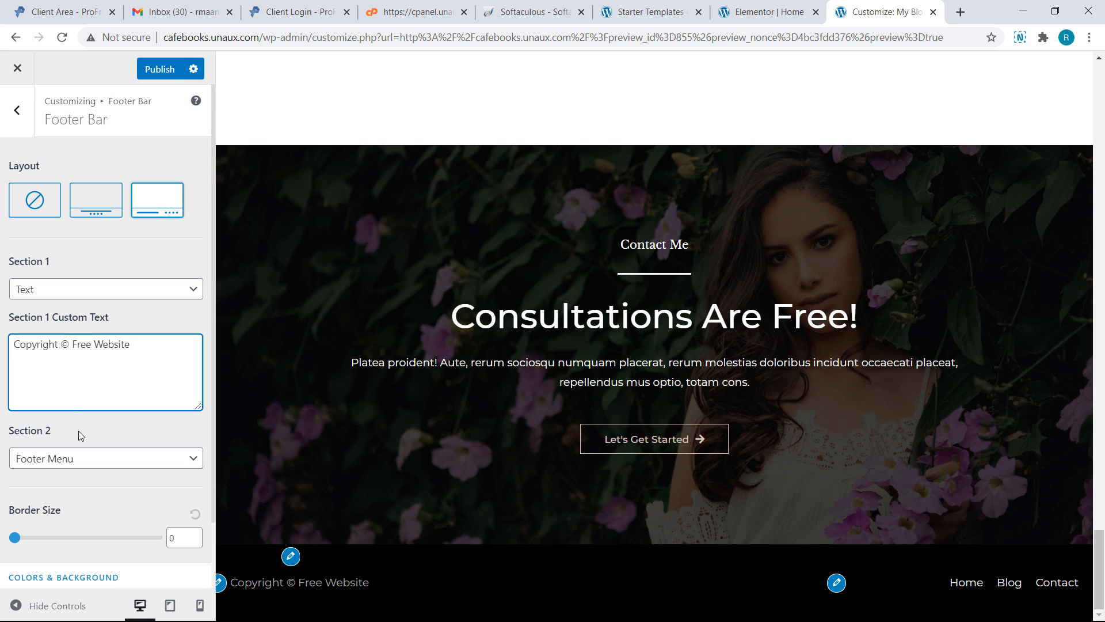
Set footer Section 2 to None, use the centred layout, publish, and close the customizer
click(83, 465)
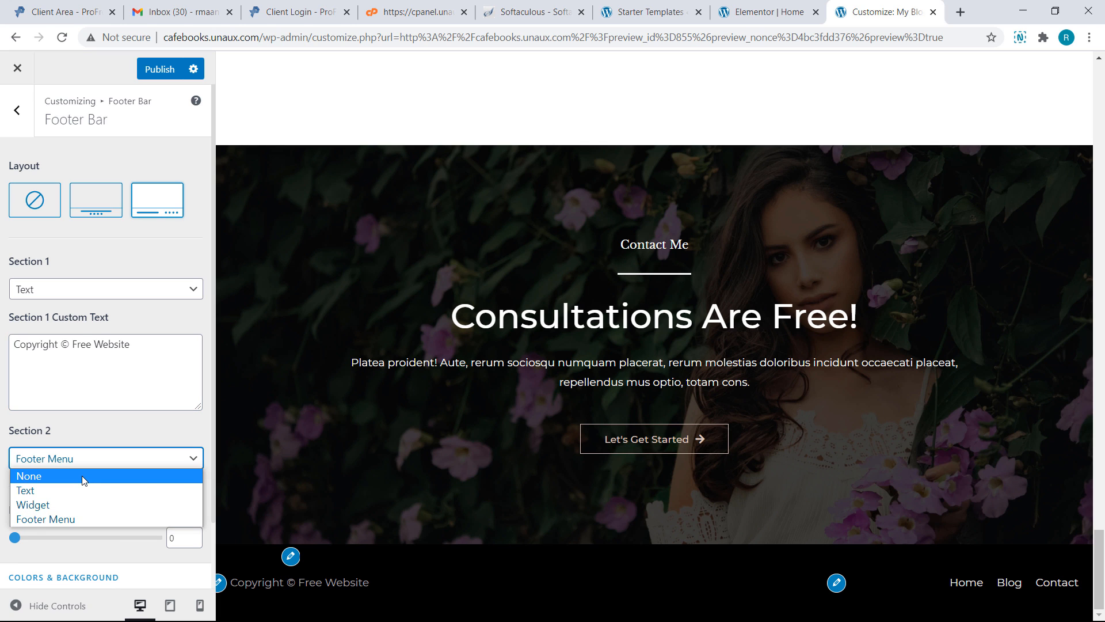
click(81, 476)
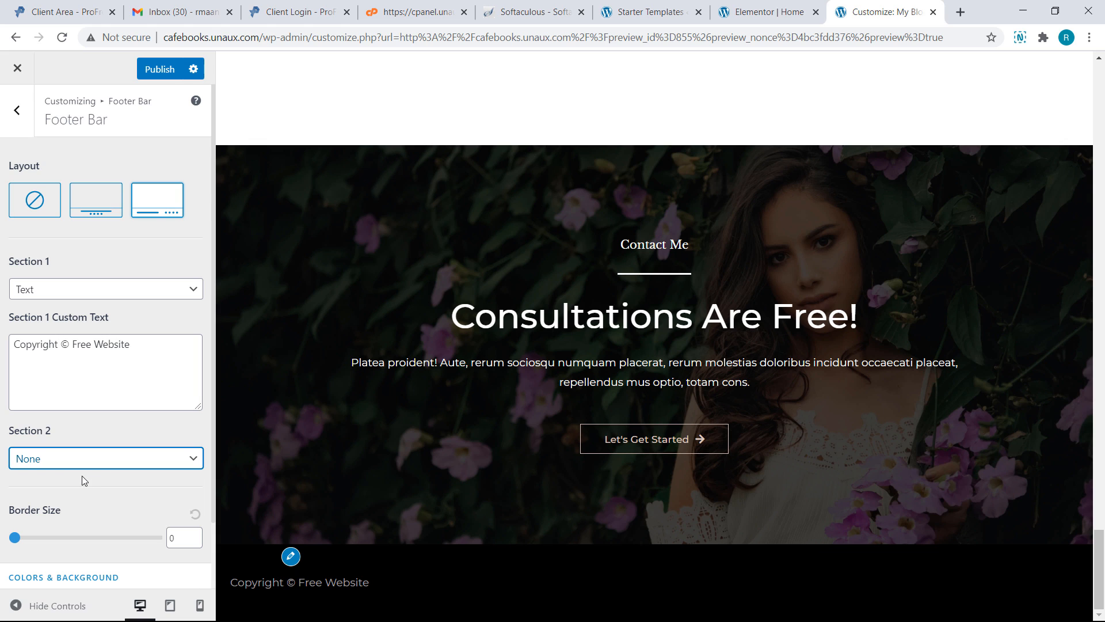
click(91, 214)
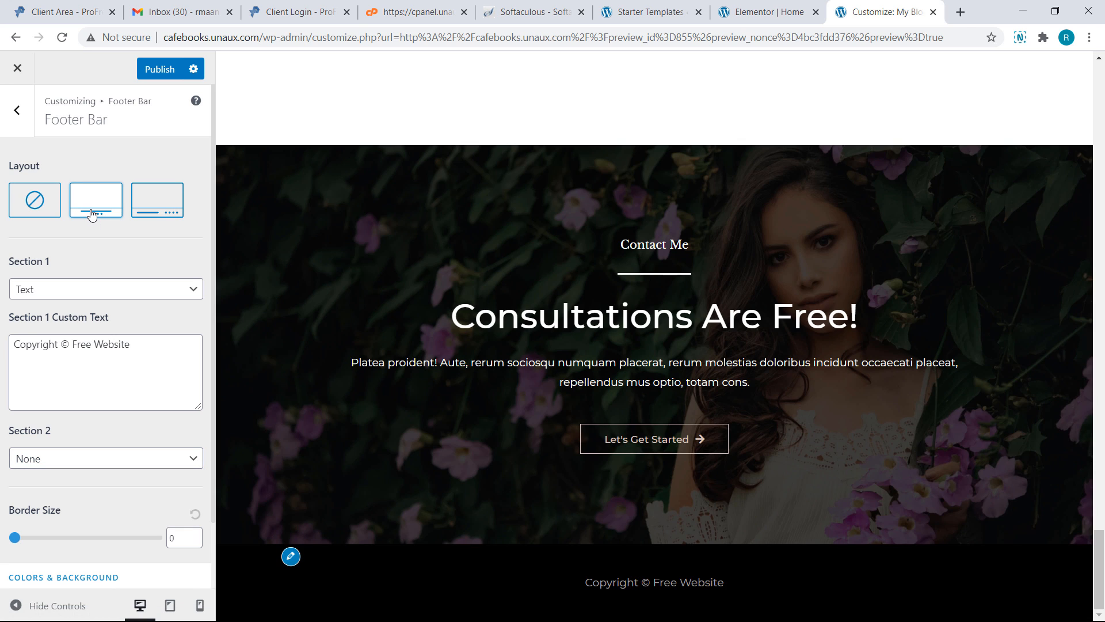
click(156, 71)
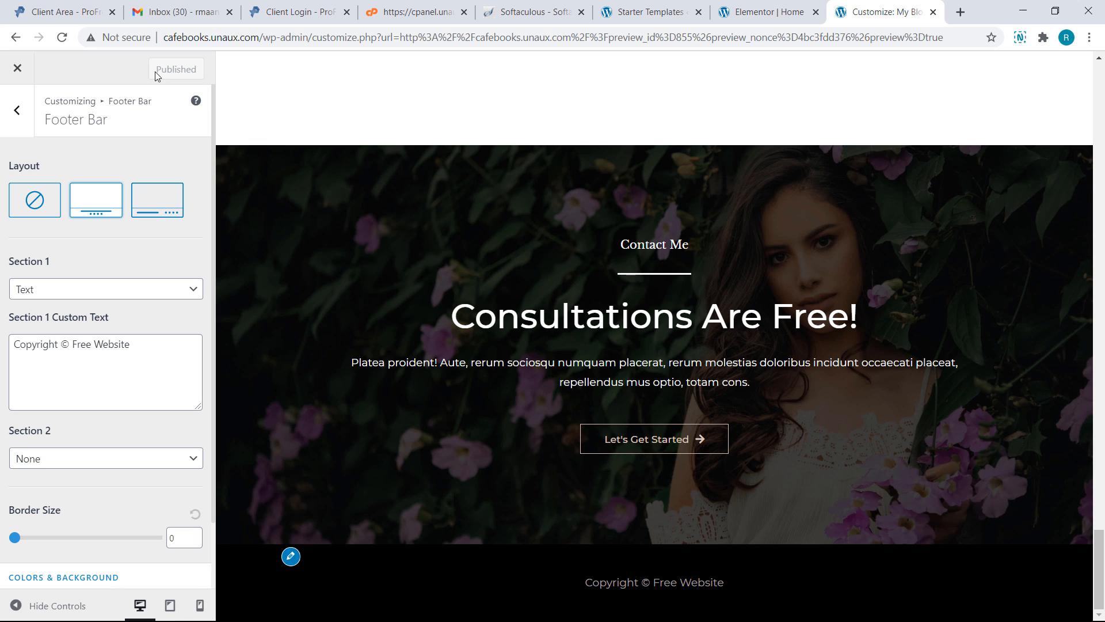
click(19, 69)
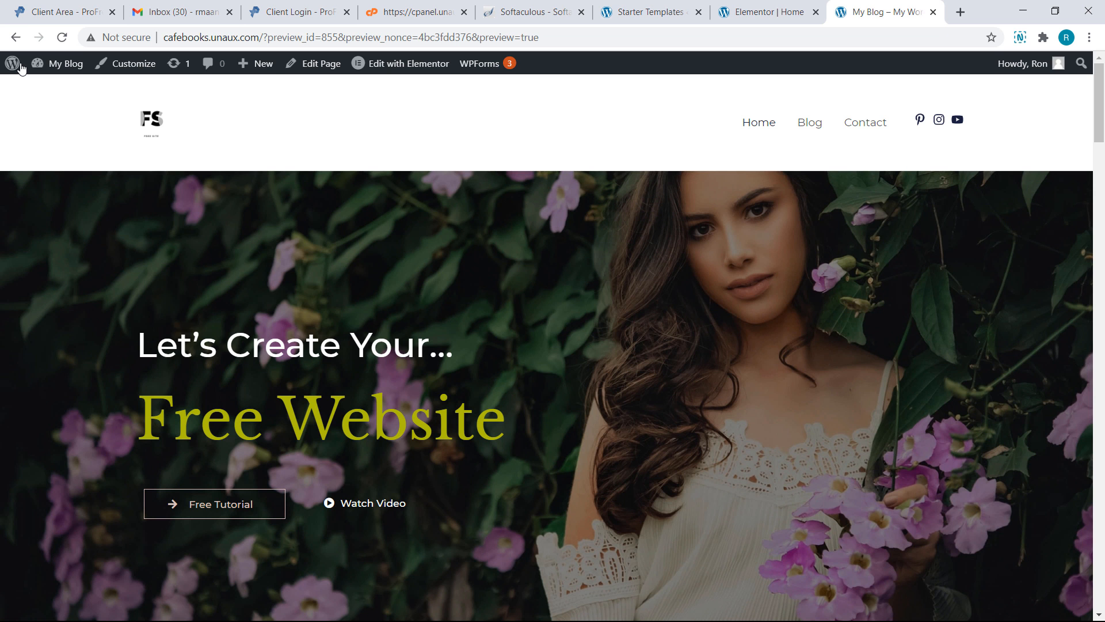
Confirm the centred 'Copyright © Free Website' footer at the page bottom, then bring up the + New options
scroll(19, 119, down, 15)
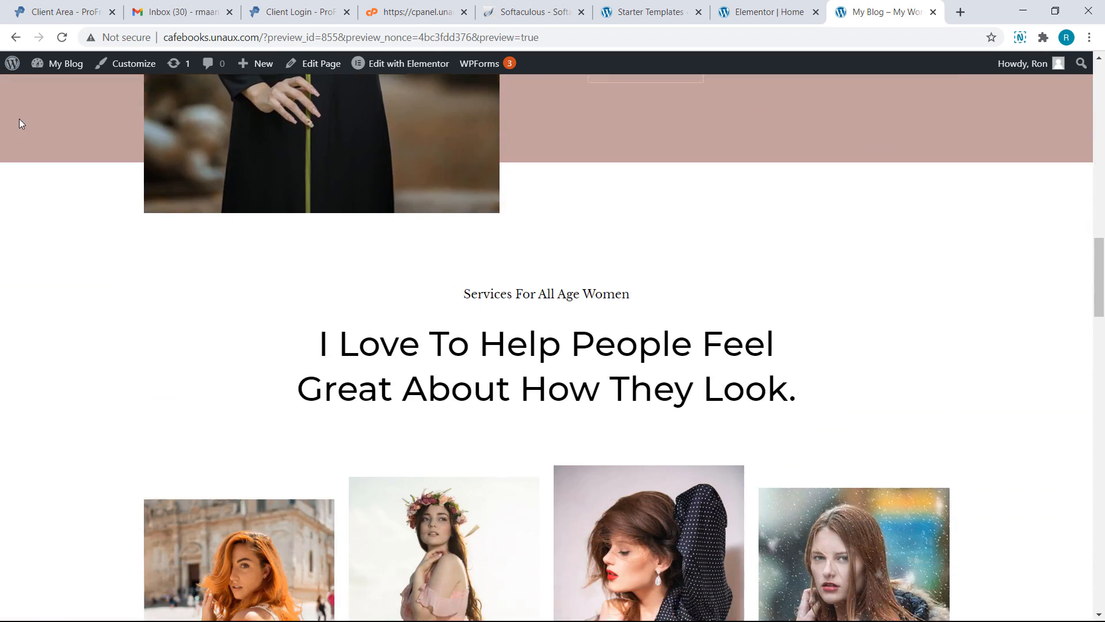
scroll(19, 118, down, 15)
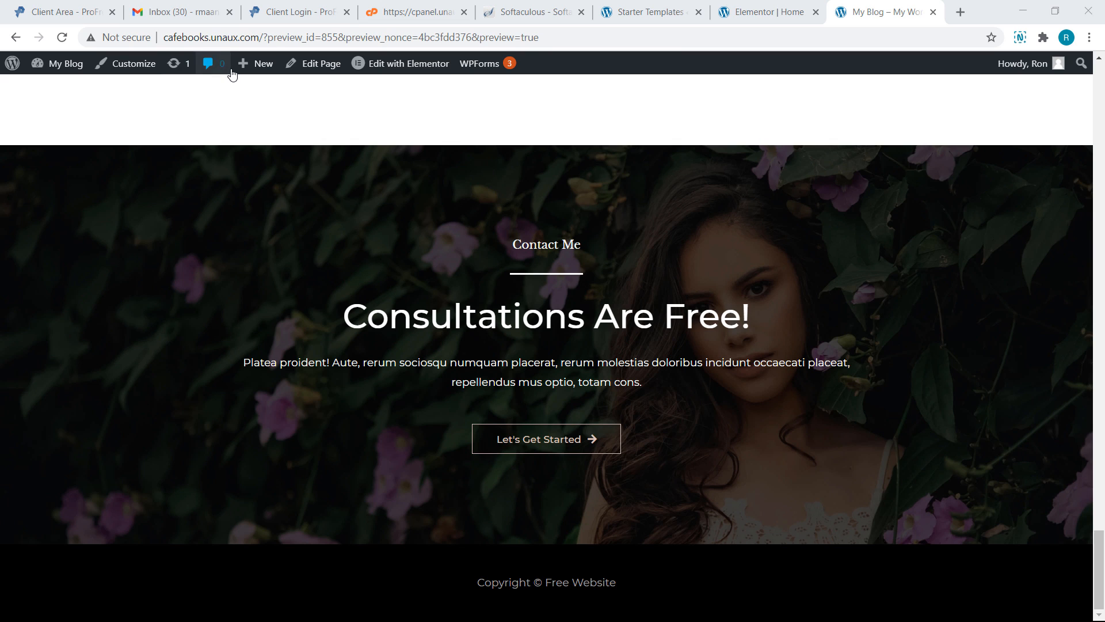
mouse_move(232, 72)
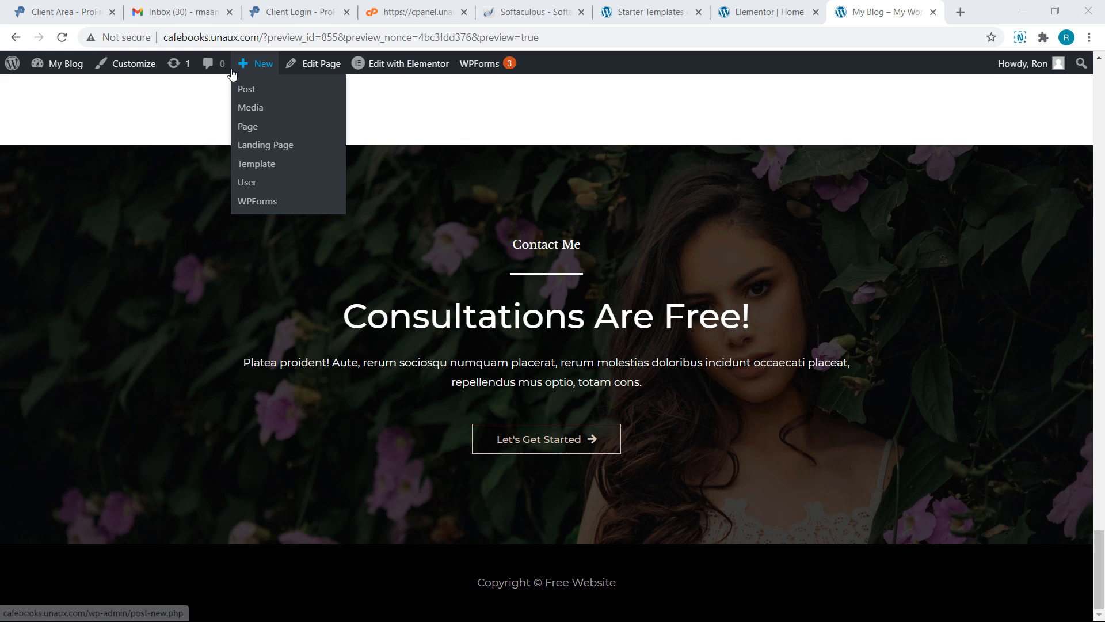
Create a new page titled 'Free Website Design' and open it in Elementor
click(253, 129)
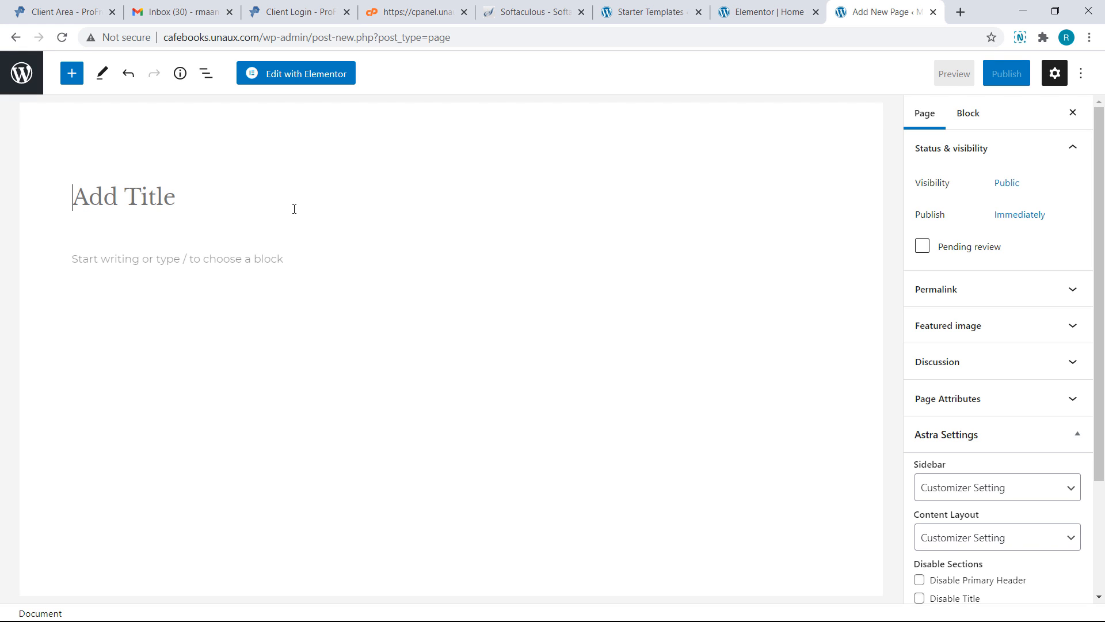
text(Free We)
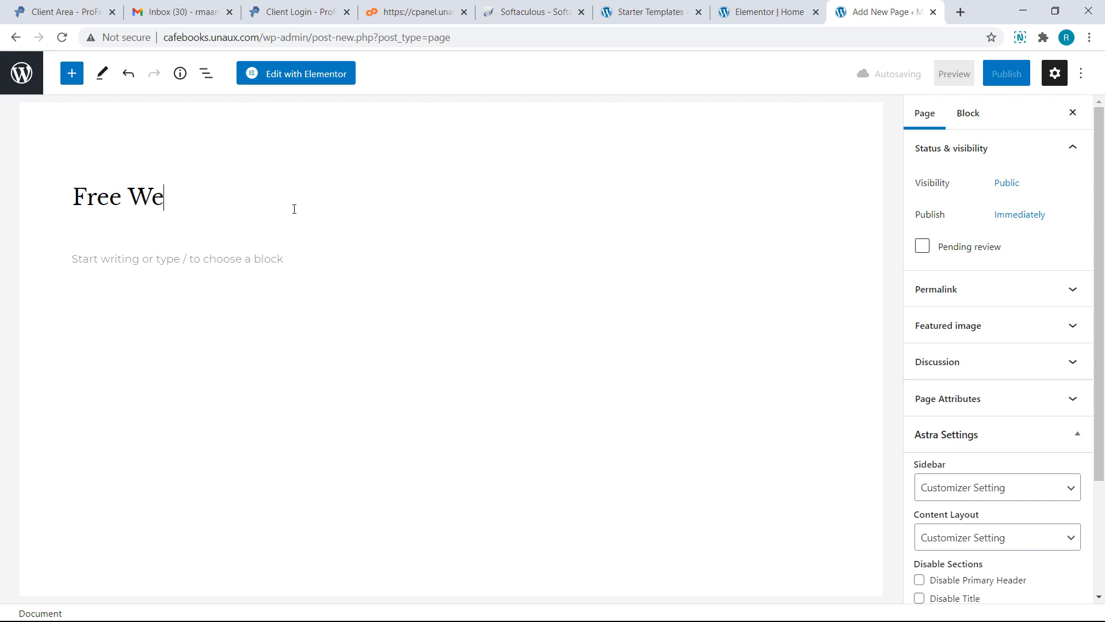
text(bsite Design)
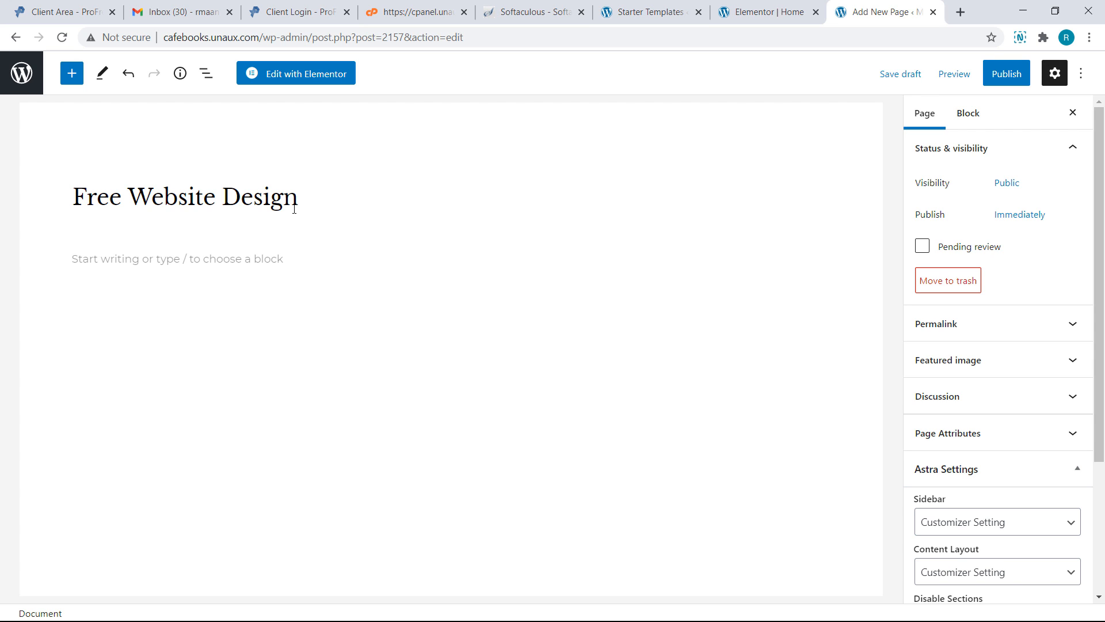
click(300, 78)
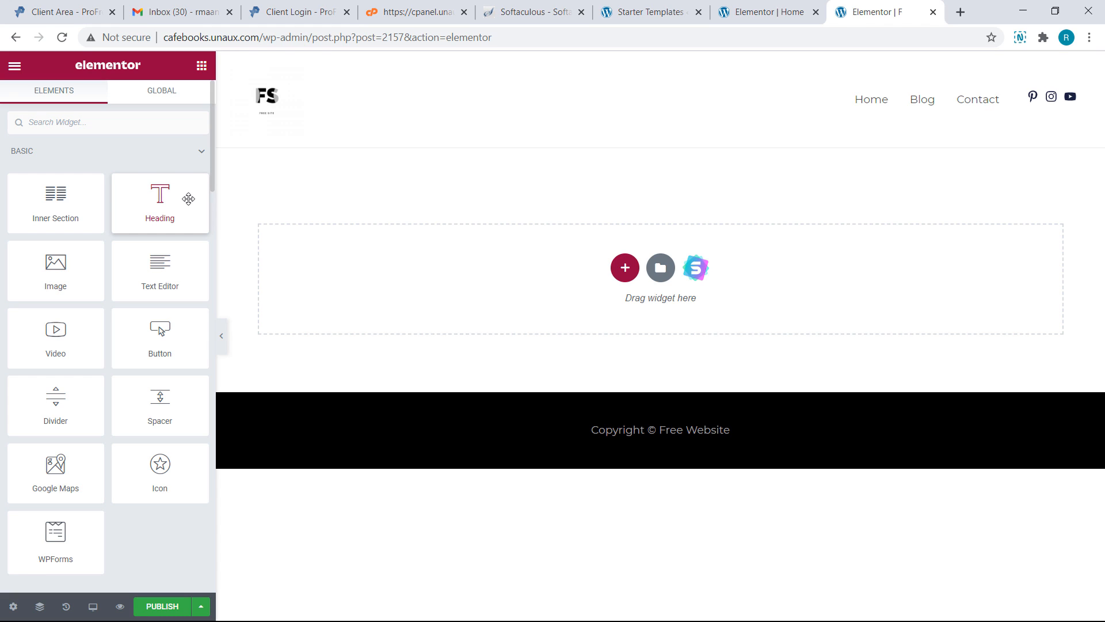
Drop a Heading widget onto the blank page and make it read 'Free Website Templates'
drag(188, 199, 446, 278)
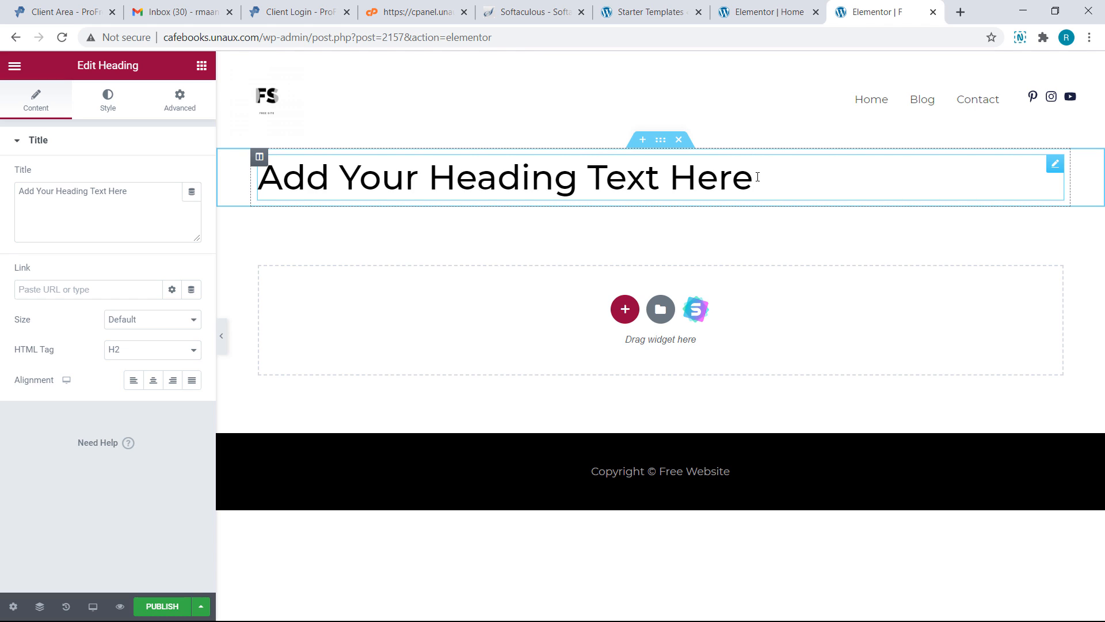
key(BackSpace)
key(BackSpace)
key(BackSpace)
key(BackSpace)
key(BackSpace)
key(BackSpace)
key(BackSpace)
key(BackSpace)
key(BackSpace)
key(BackSpace)
key(BackSpace)
key(BackSpace)
key(BackSpace)
key(BackSpace)
key(BackSpace)
key(BackSpace)
key(BackSpace)
key(BackSpace)
key(BackSpace)
key(BackSpace)
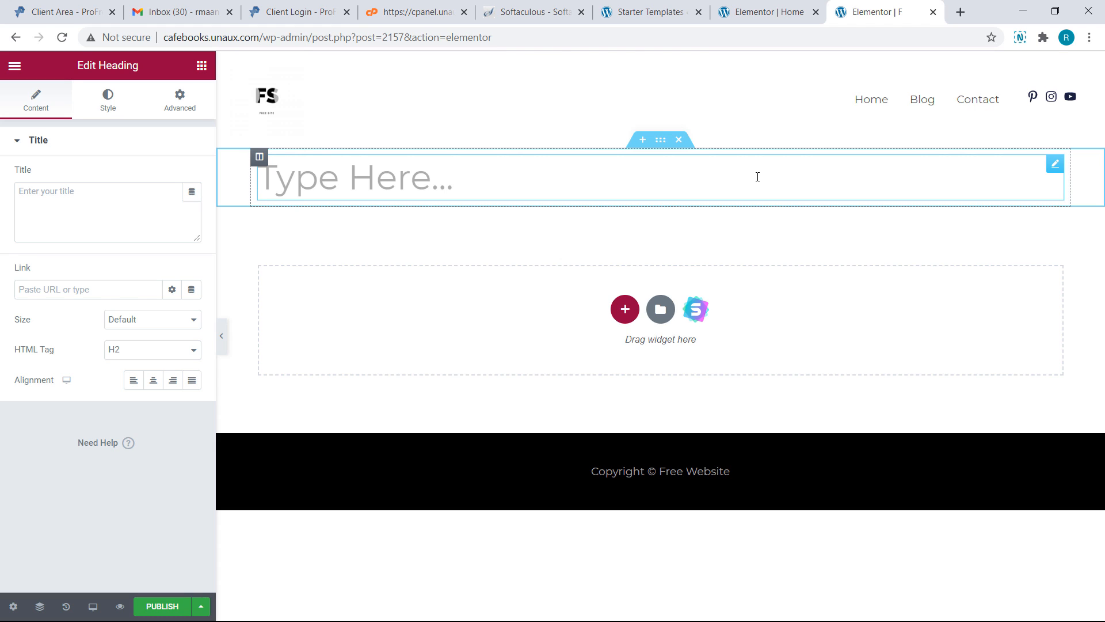
text(F)
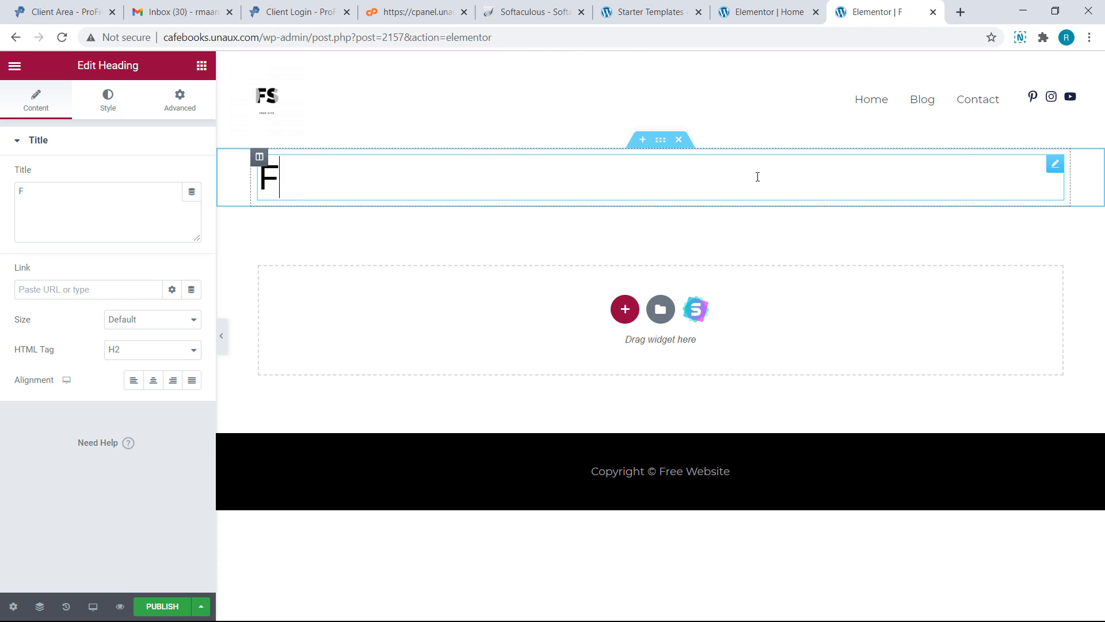
text(ree Websi)
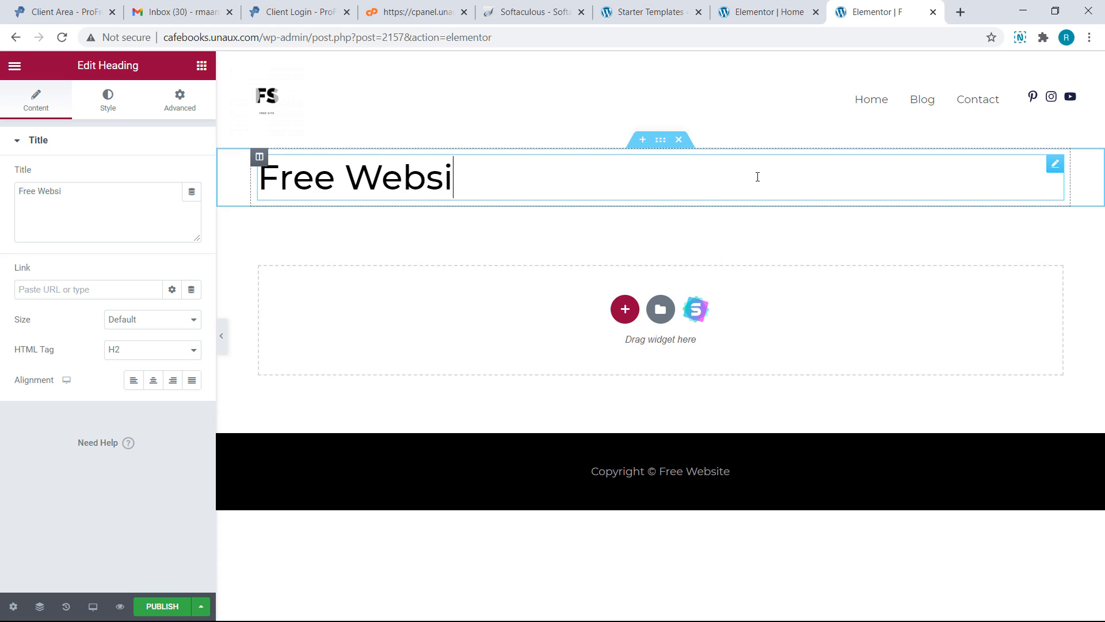
text(te Templates)
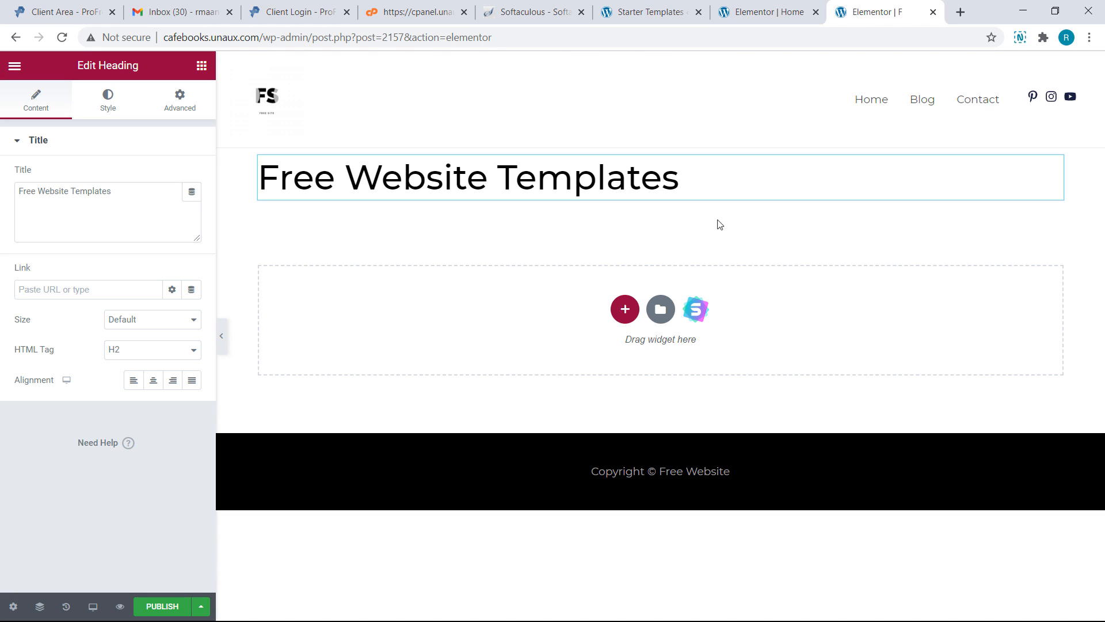
Set the heading's text colour to muted mauve #9D5165
click(115, 112)
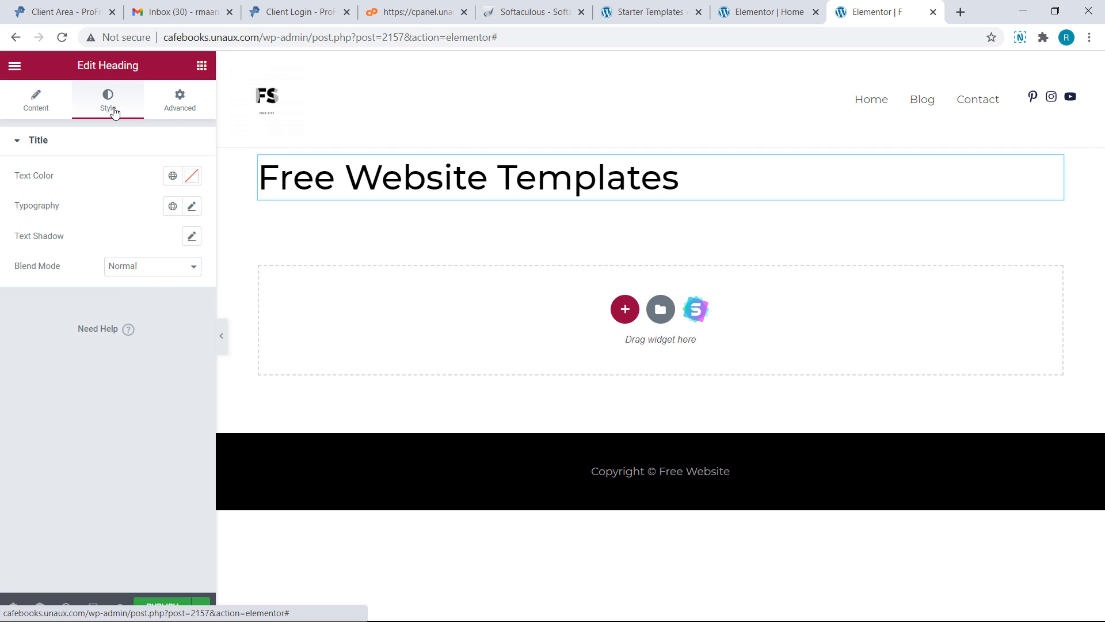
click(191, 183)
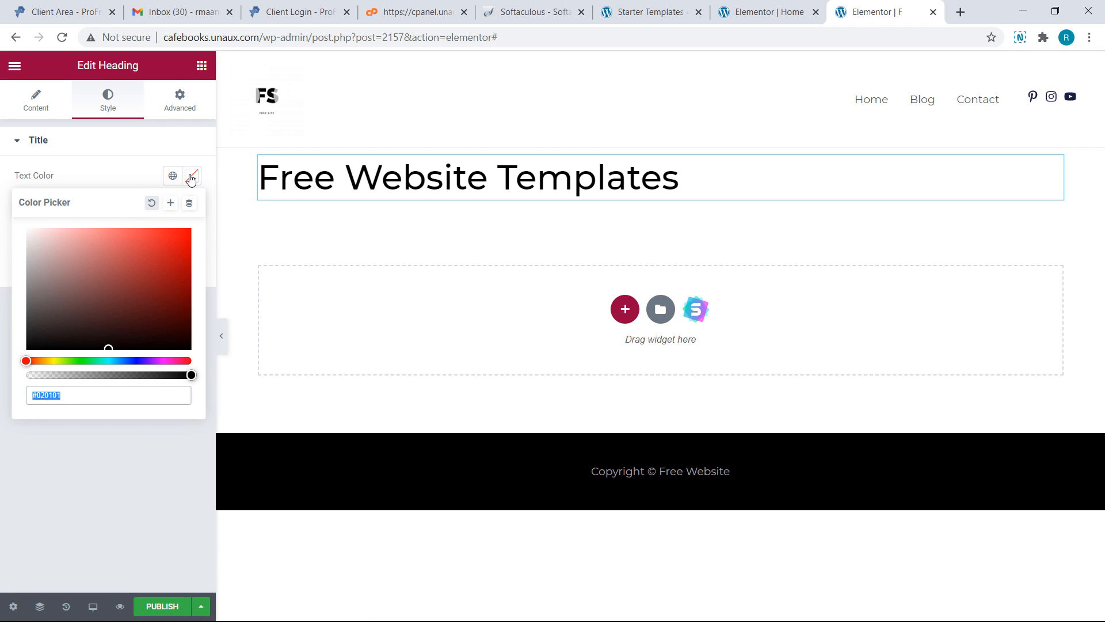
click(142, 257)
drag(143, 257, 106, 275)
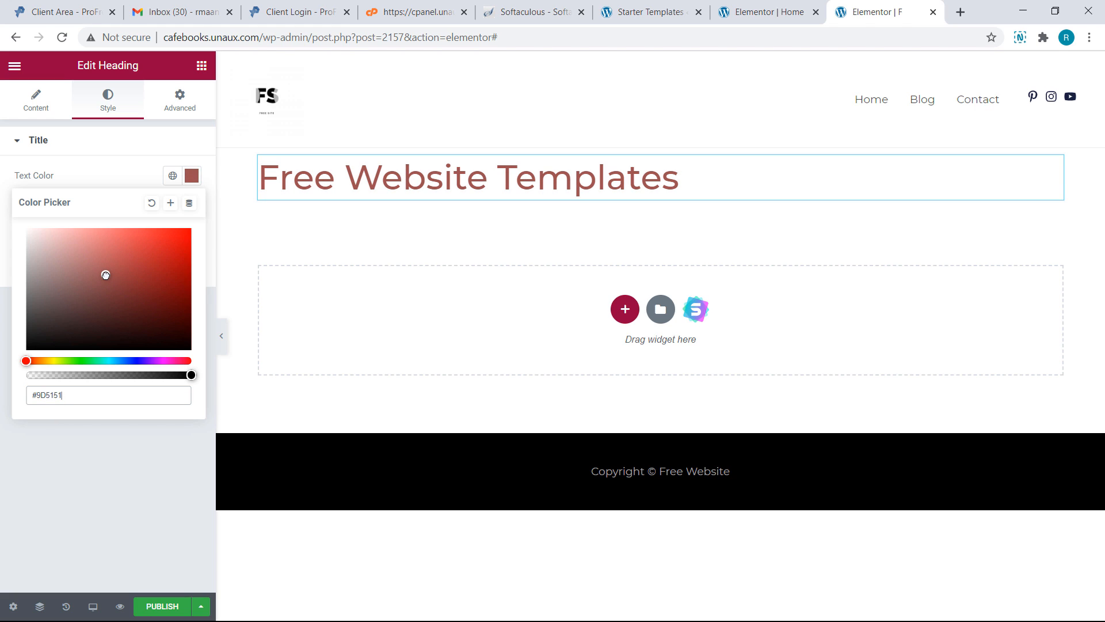
click(27, 361)
drag(27, 361, 184, 357)
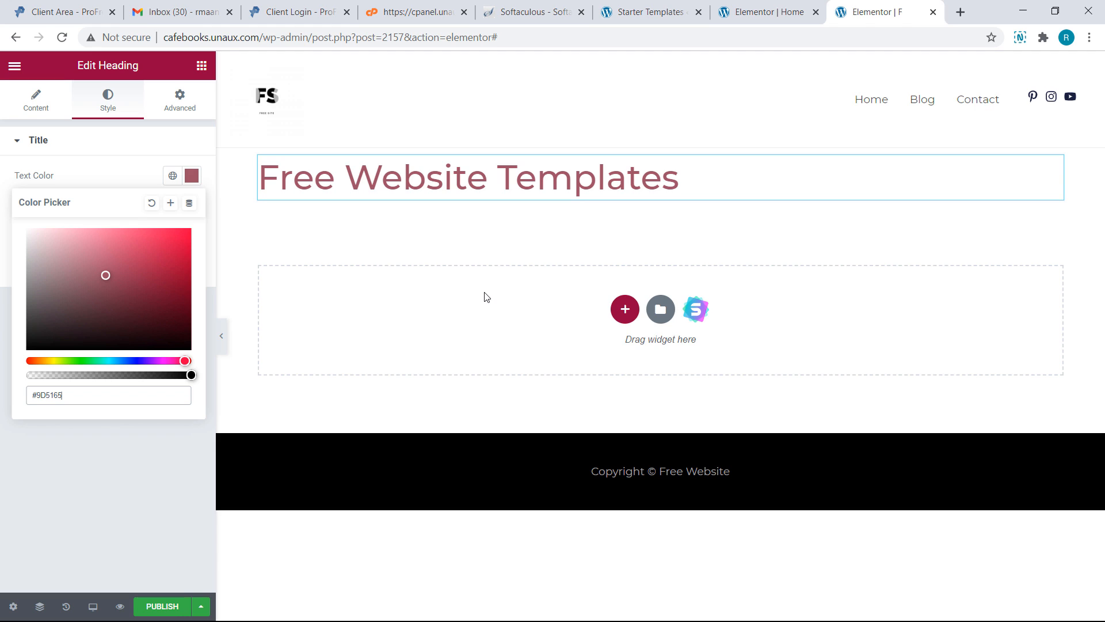
click(625, 309)
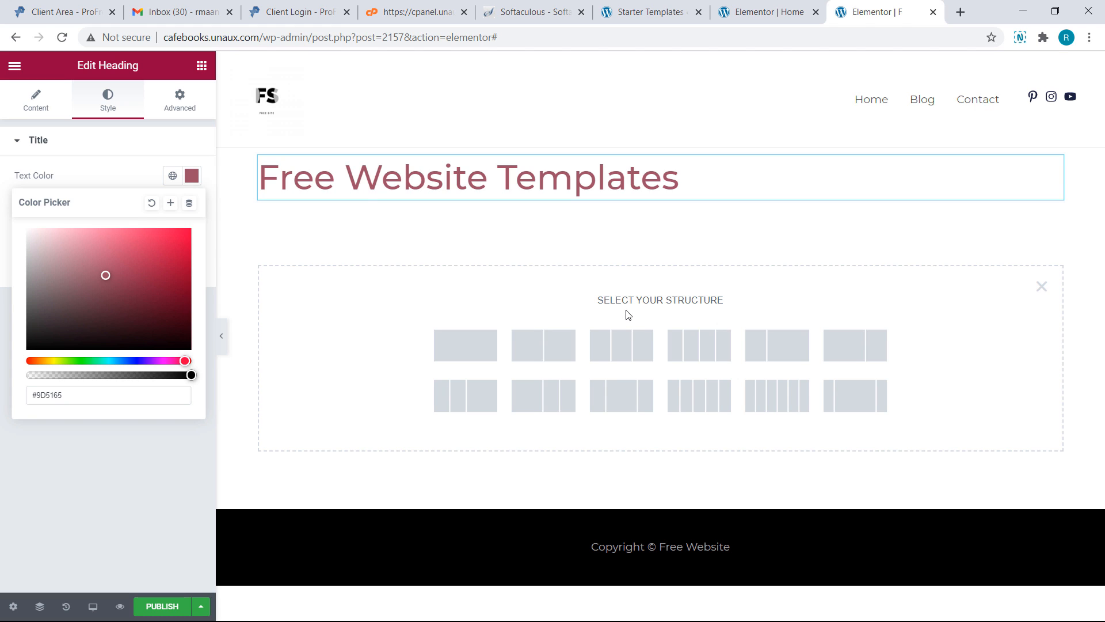
Insert a two-column section and place an Image widget in its left column
click(508, 342)
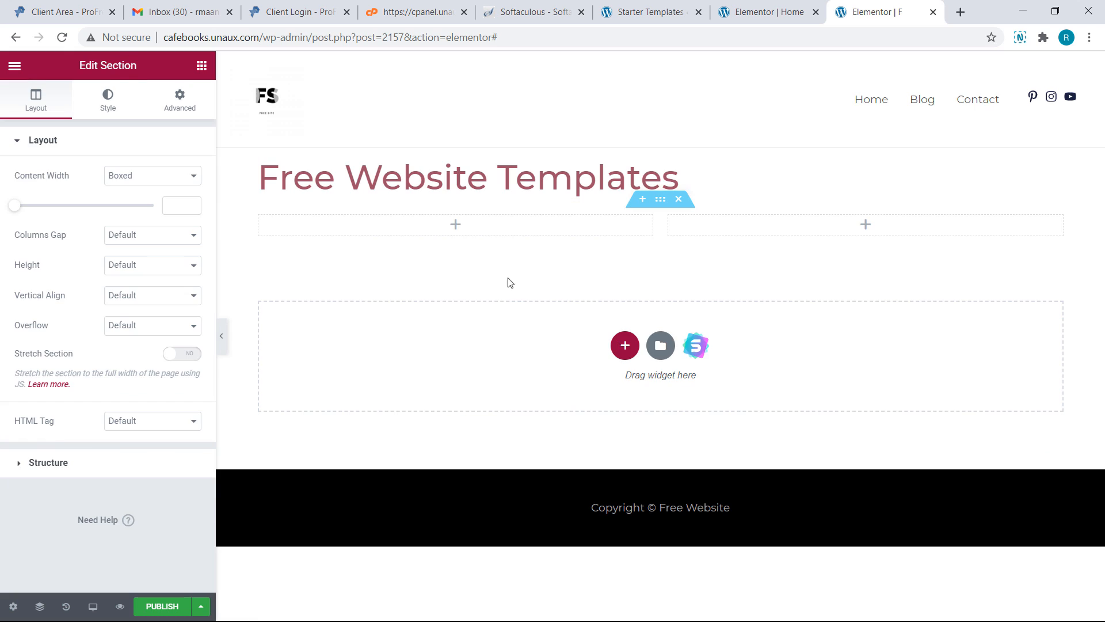
click(456, 225)
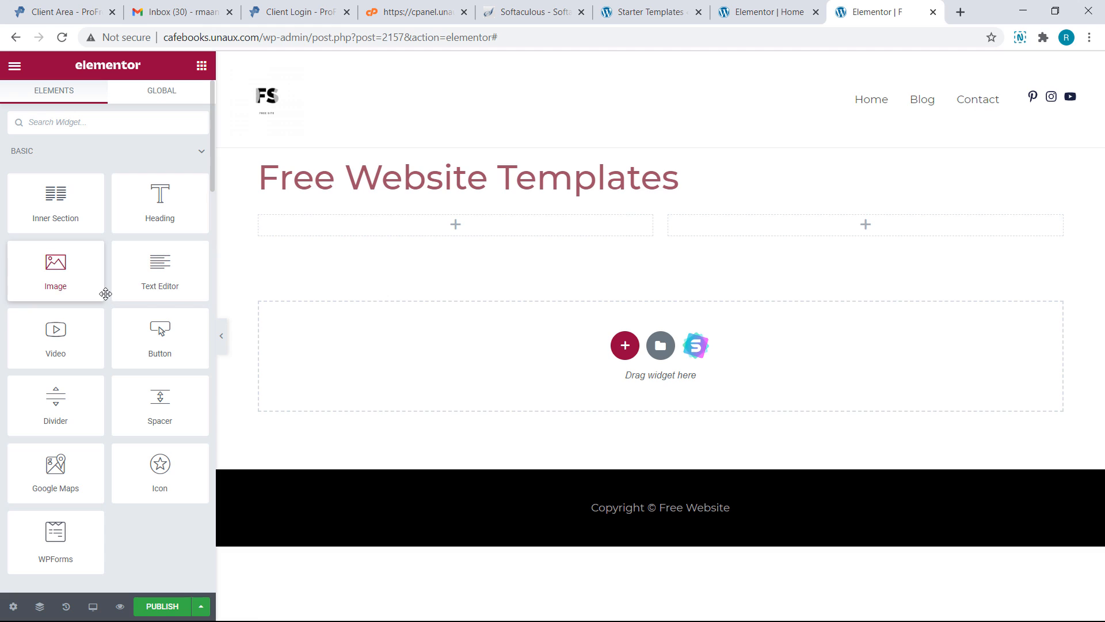
drag(86, 283, 430, 238)
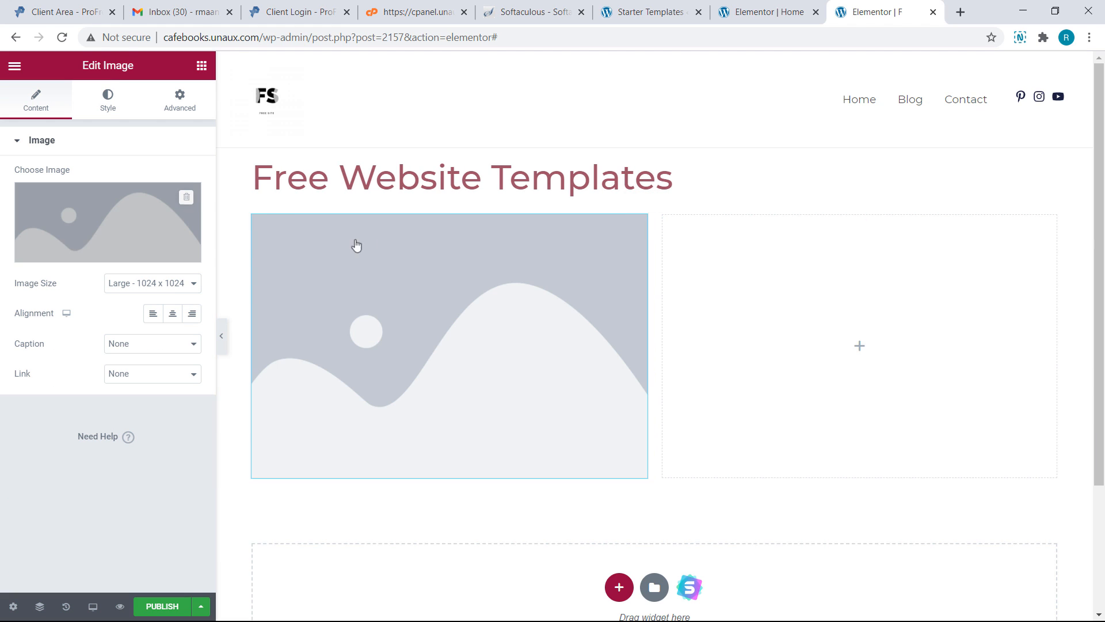
Upload 1.png from the Images folder and insert it as the left column's image
click(155, 257)
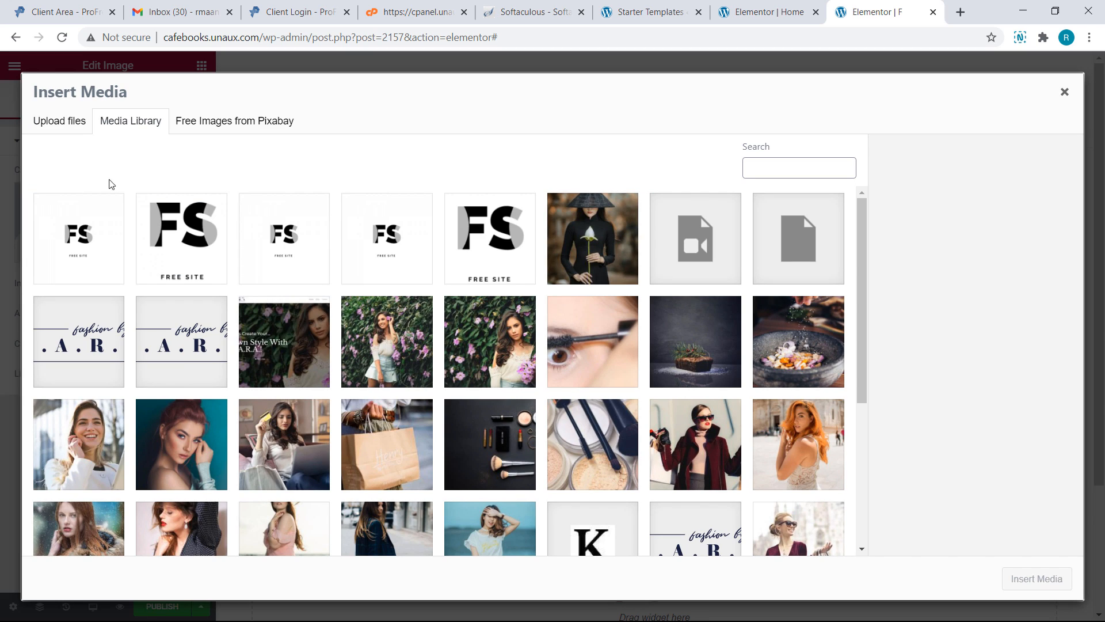
click(75, 127)
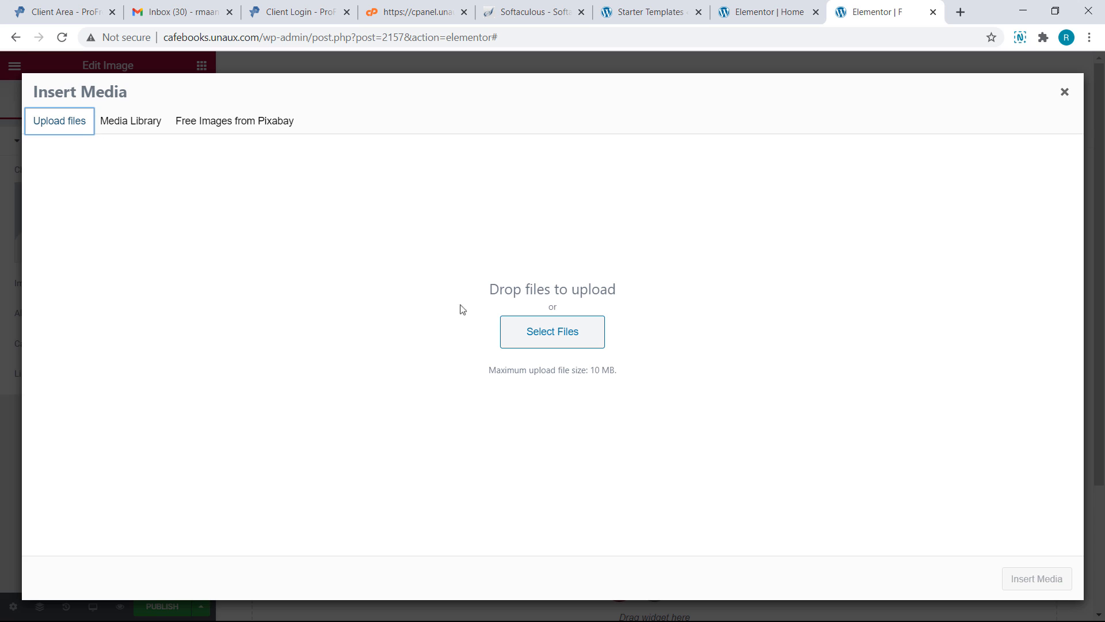
click(508, 332)
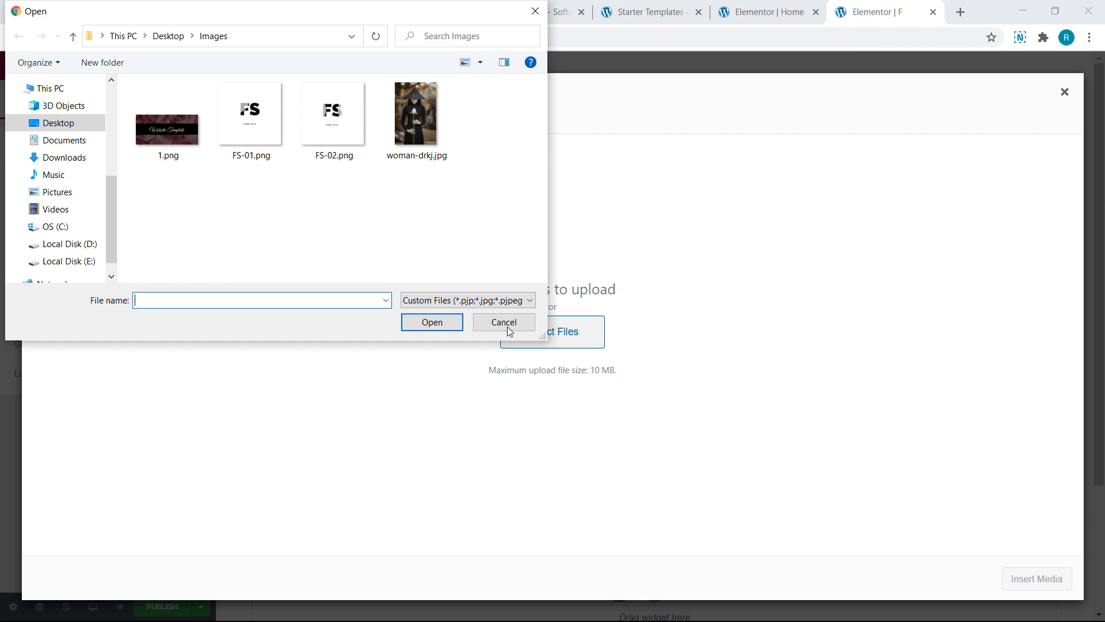
click(182, 148)
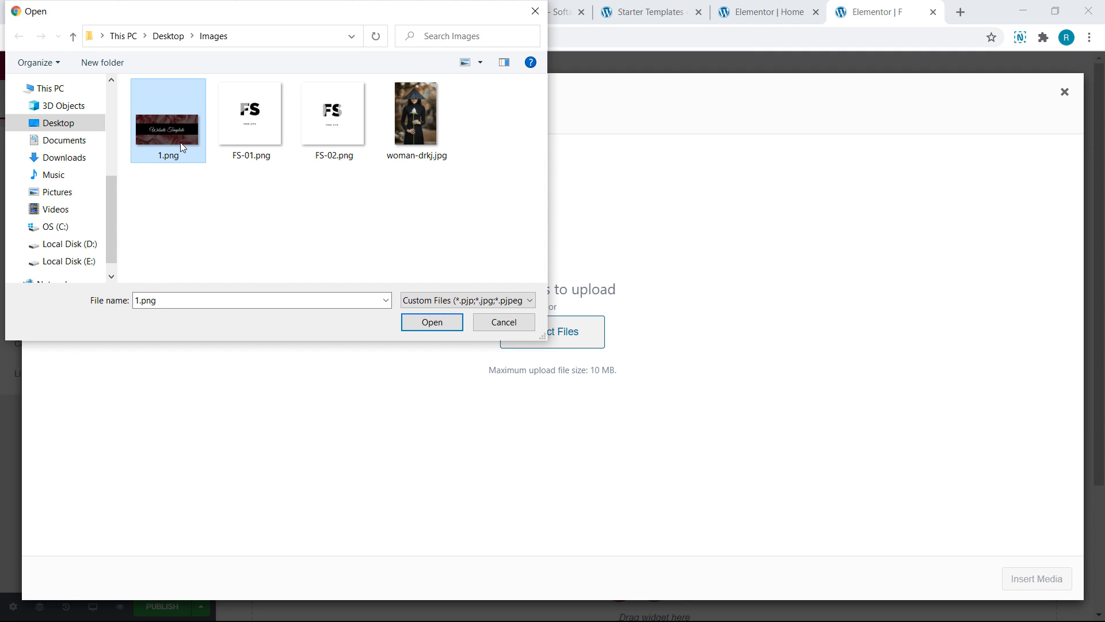
click(440, 329)
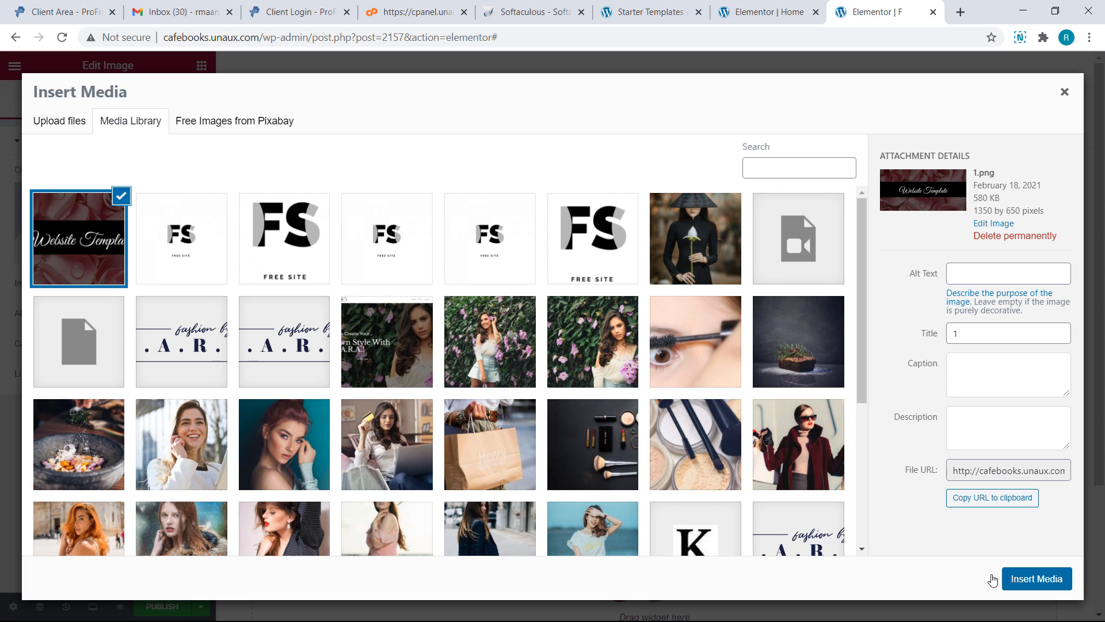
click(1020, 580)
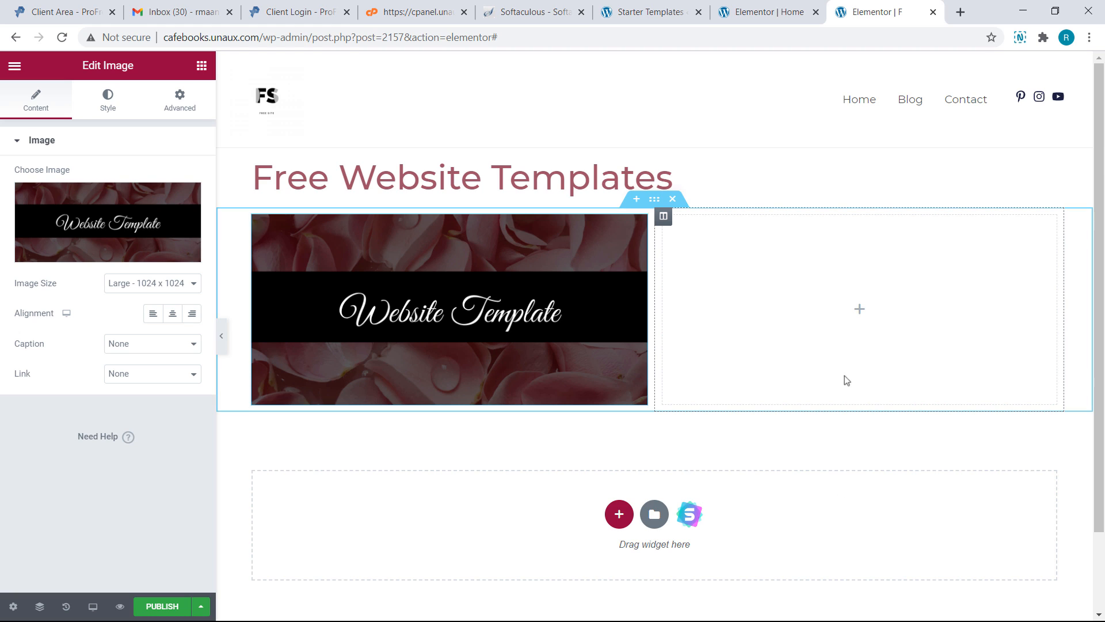
Add a Button widget to the right column labelled 'Click to Download'
click(850, 310)
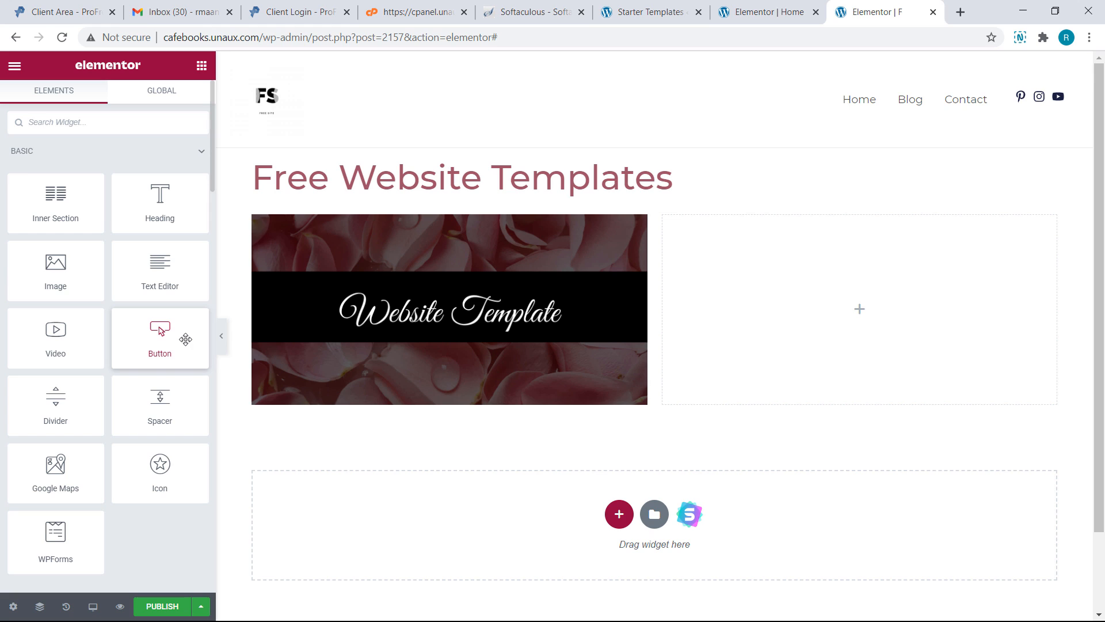
drag(185, 339, 669, 318)
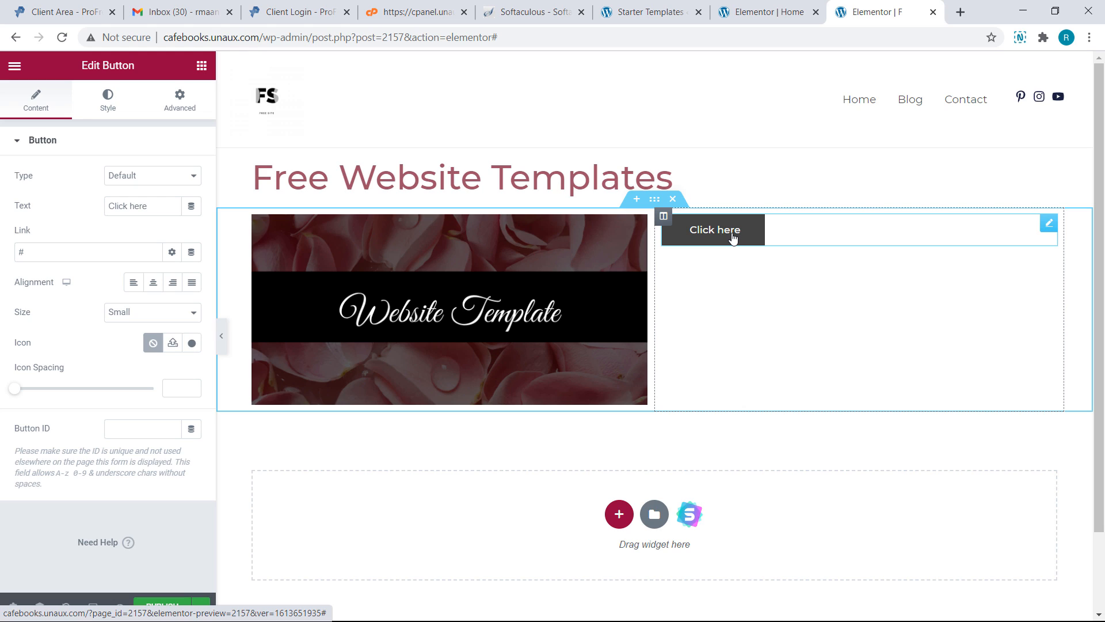
key(BackSpace)
key(BackSpace)
key(BackSpace)
key(BackSpace)
key(BackSpace)
key(BackSpace)
key(BackSpace)
key(BackSpace)
key(BackSpace)
key(BackSpace)
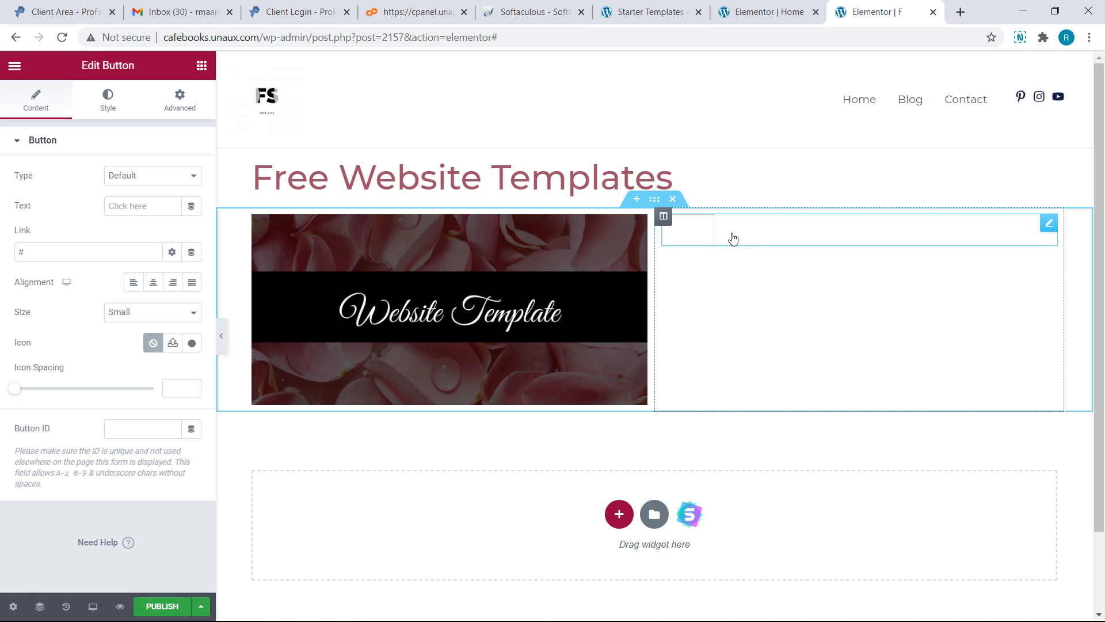
text(Click )
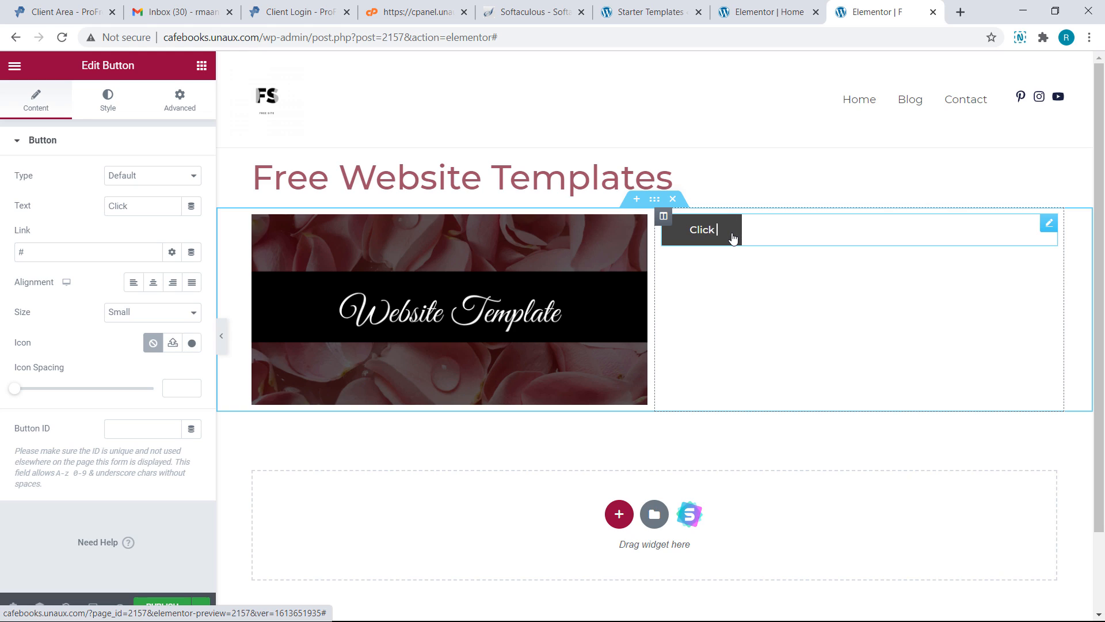
text(to Download)
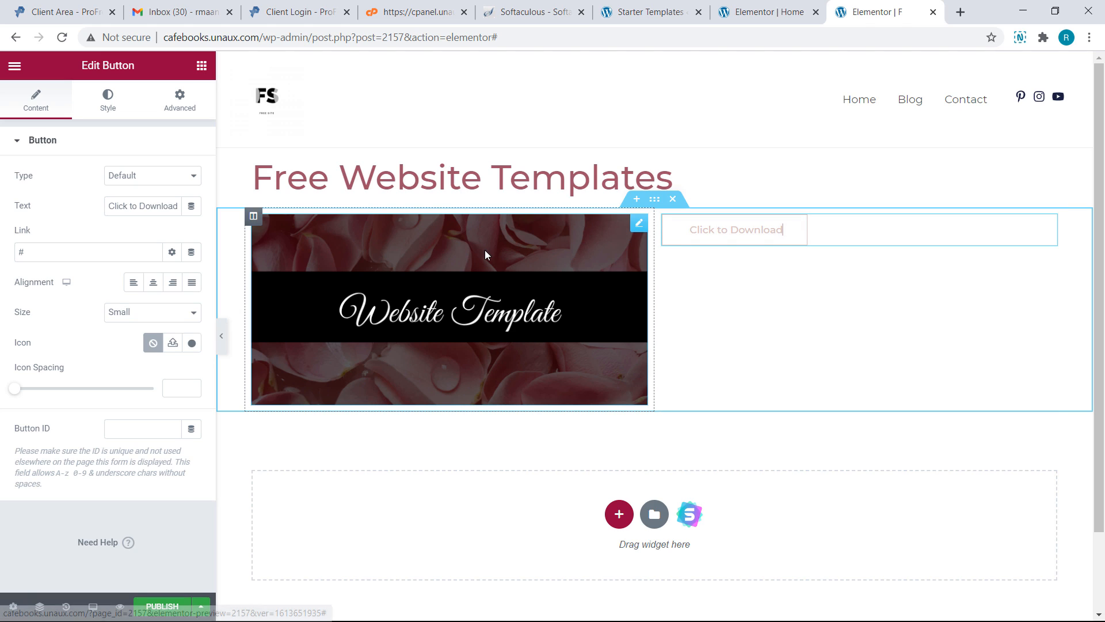
click(114, 109)
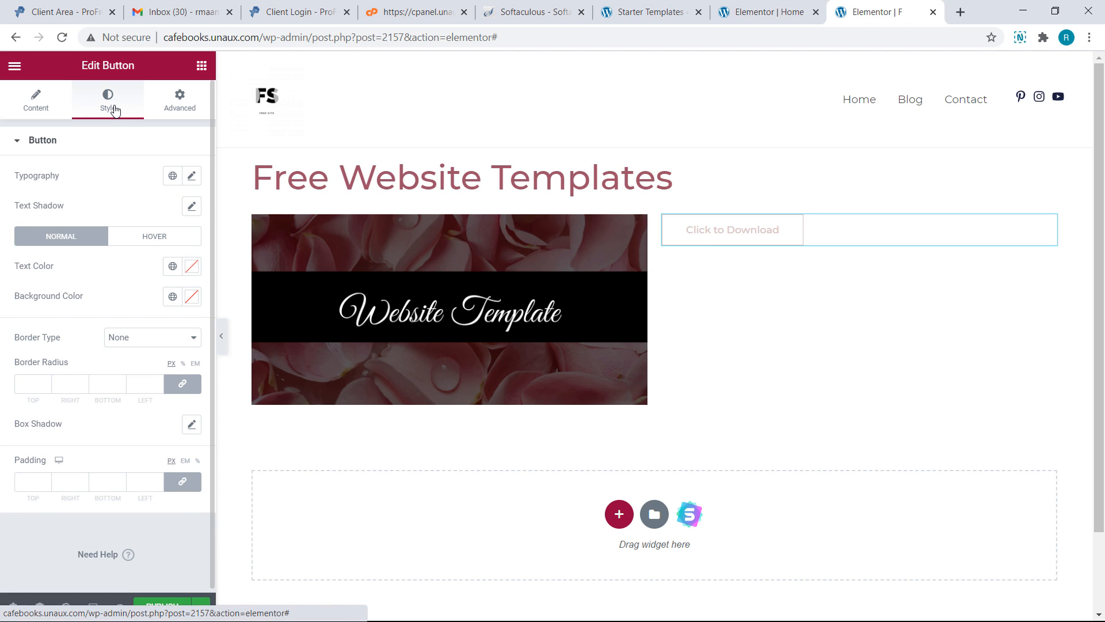
Make the button background near-black #080505 and bring up its column's settings
click(173, 296)
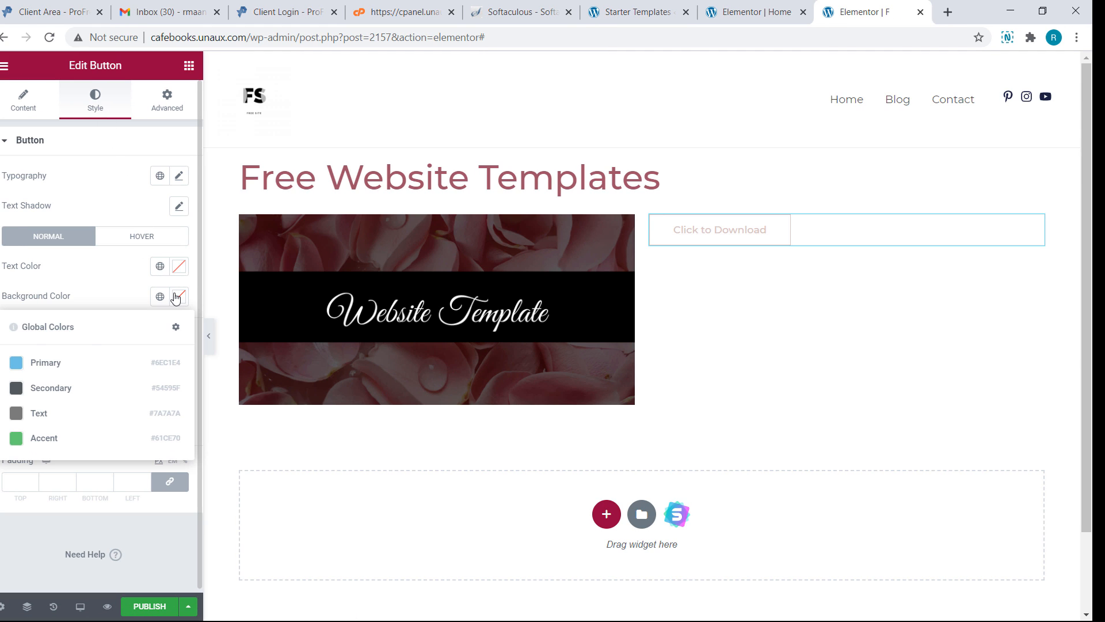
click(190, 296)
drag(128, 369, 66, 466)
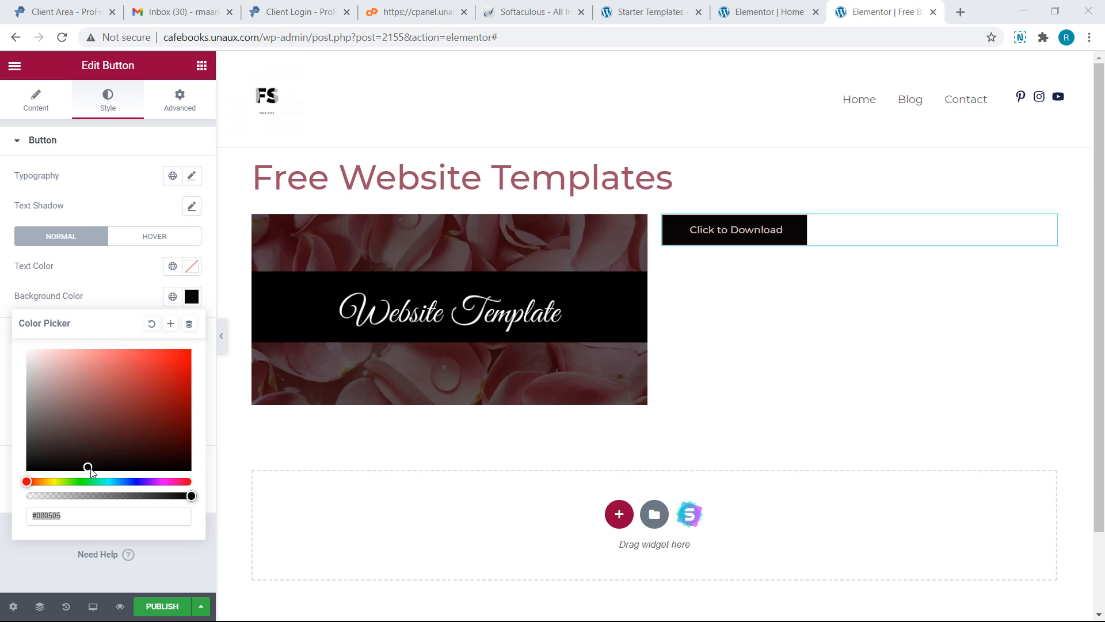
click(663, 218)
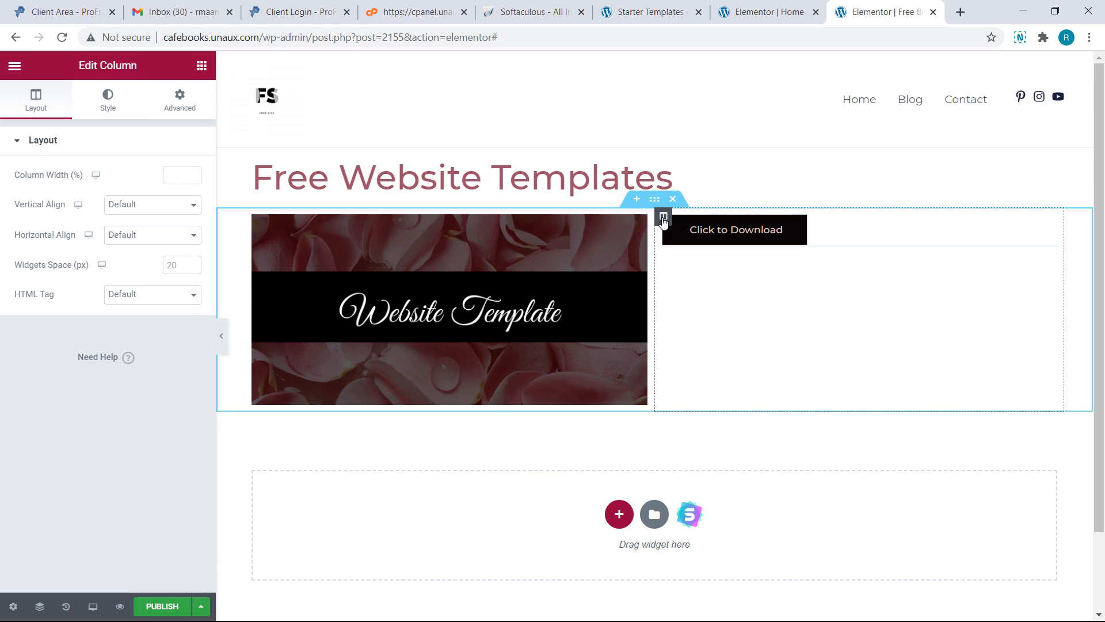
Set the right column's Vertical Align to Middle
click(199, 213)
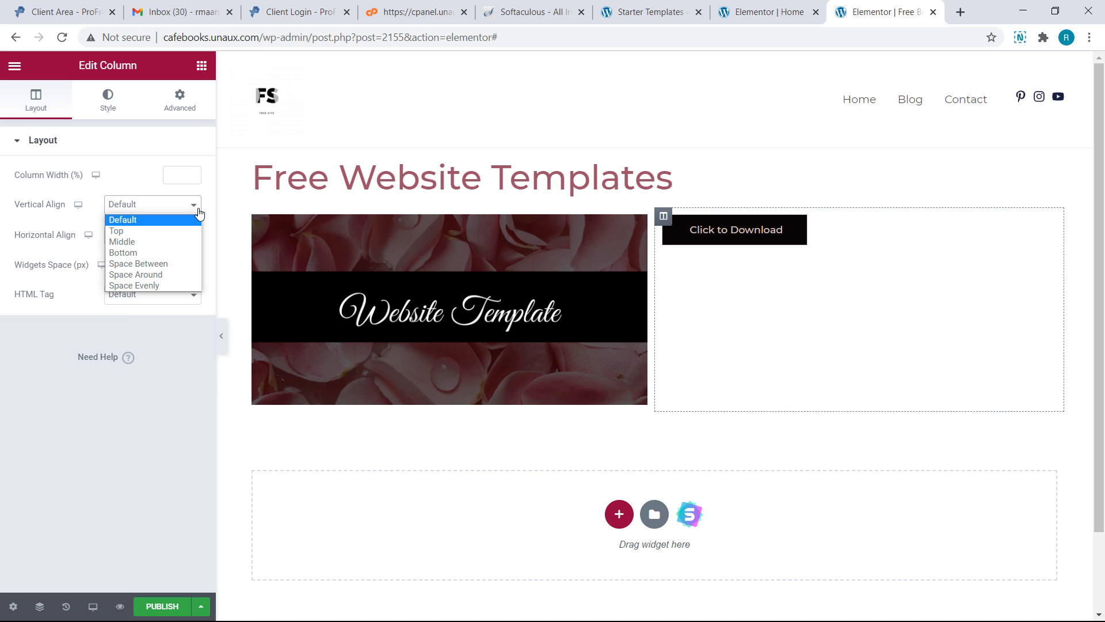
click(192, 241)
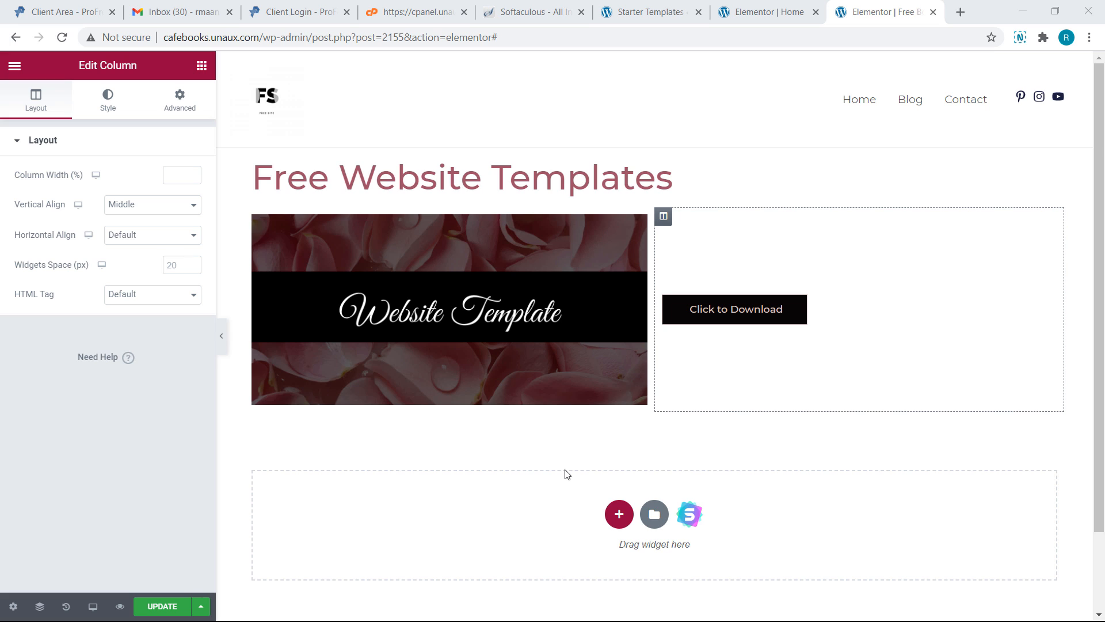
Preview and import the About page from the Learn Oil Painting starter template
click(681, 518)
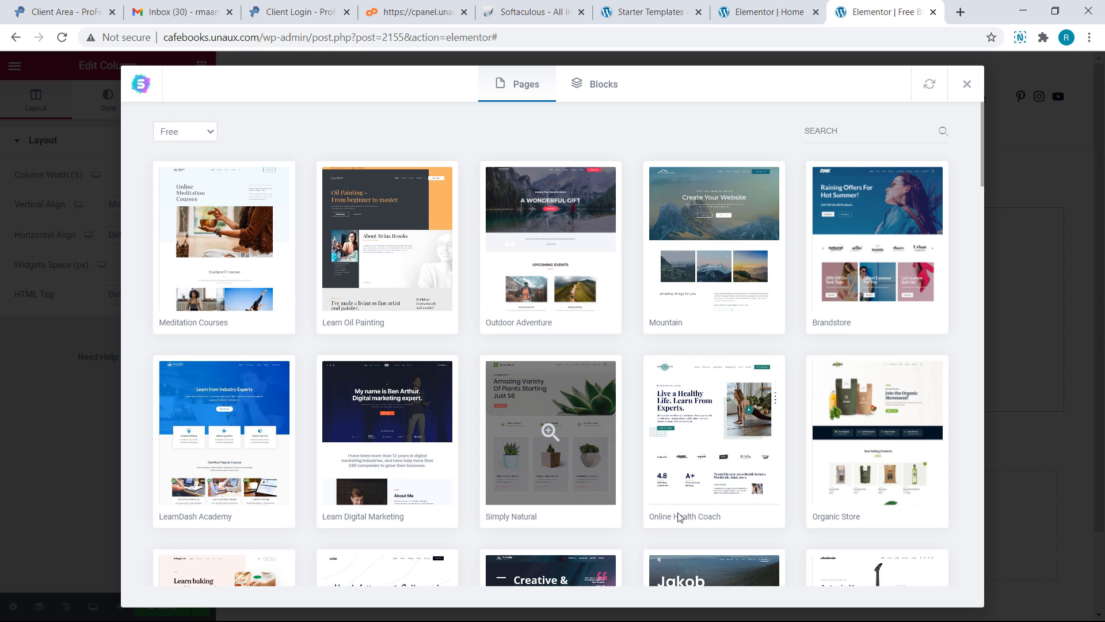
click(424, 312)
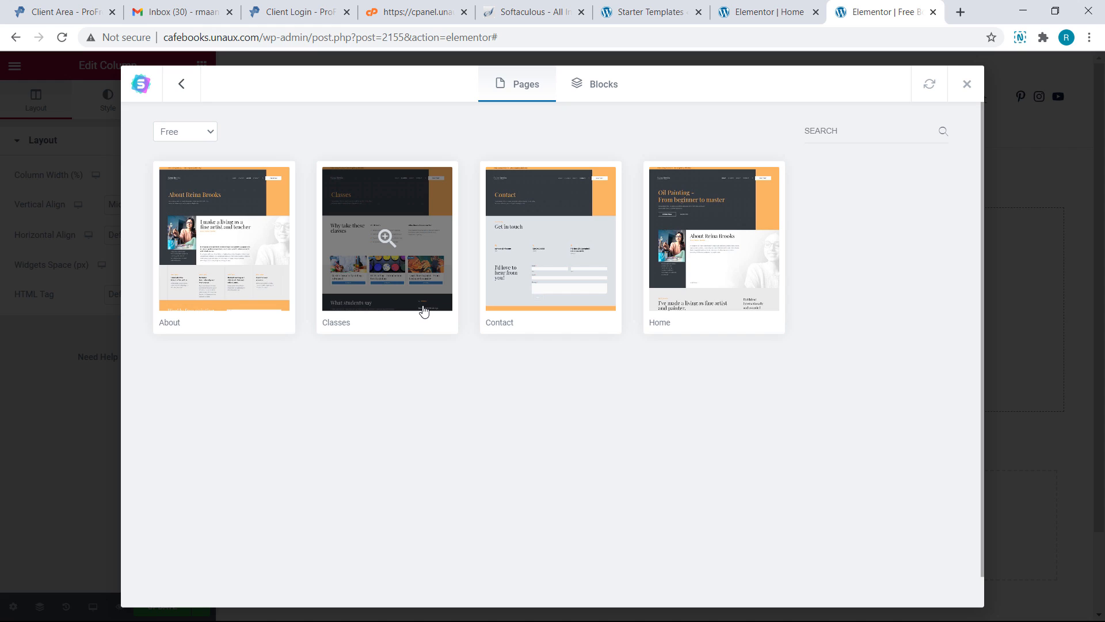
click(269, 280)
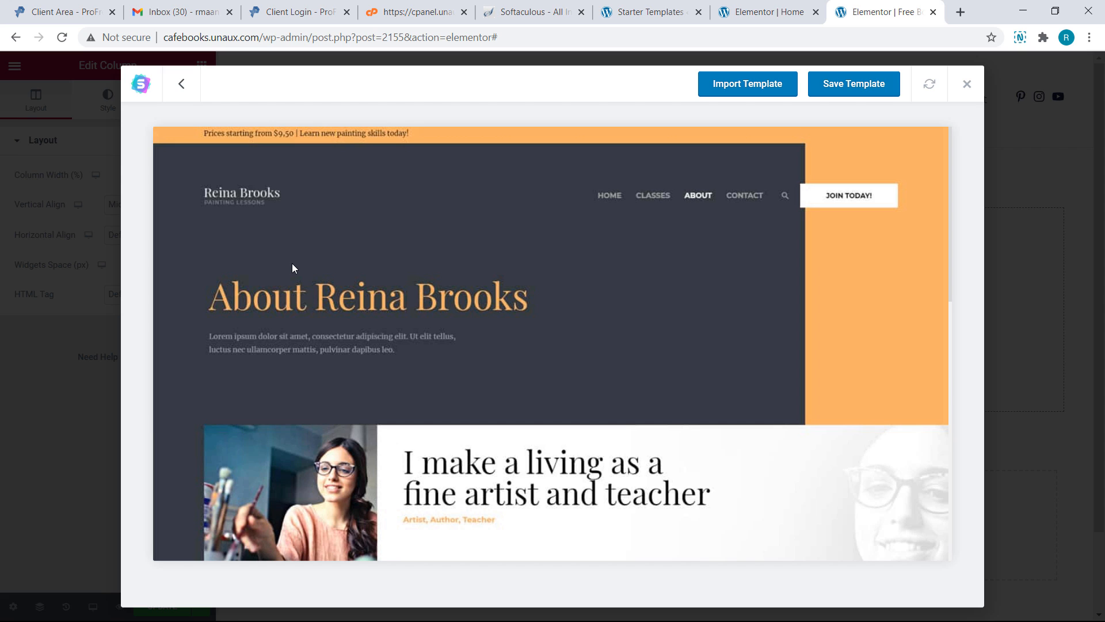
scroll(291, 268, down, 6)
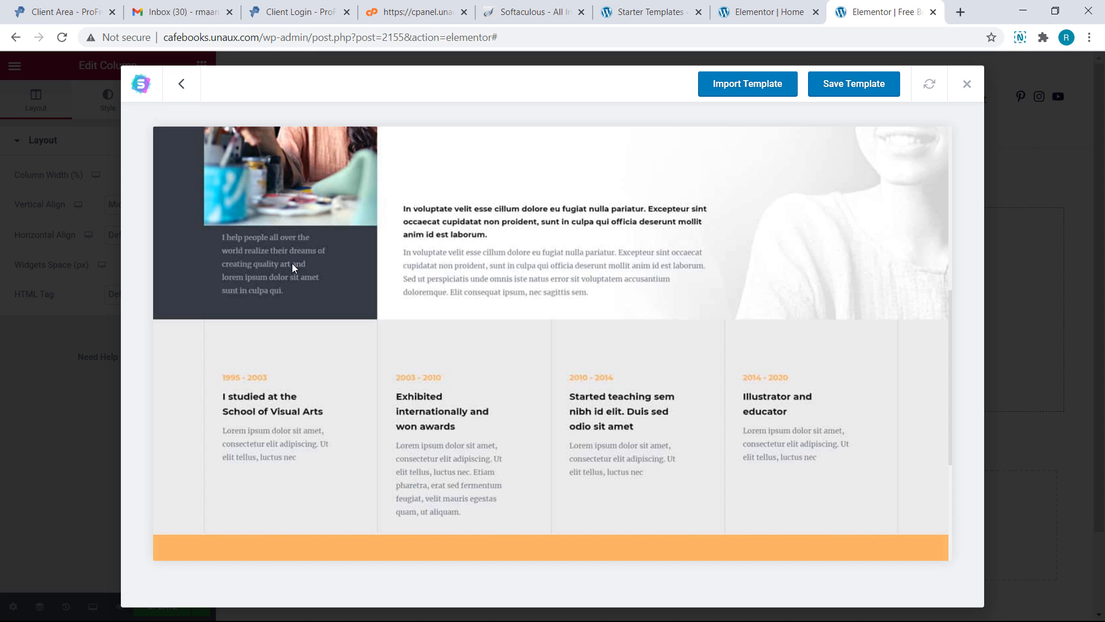
scroll(292, 264, up, 6)
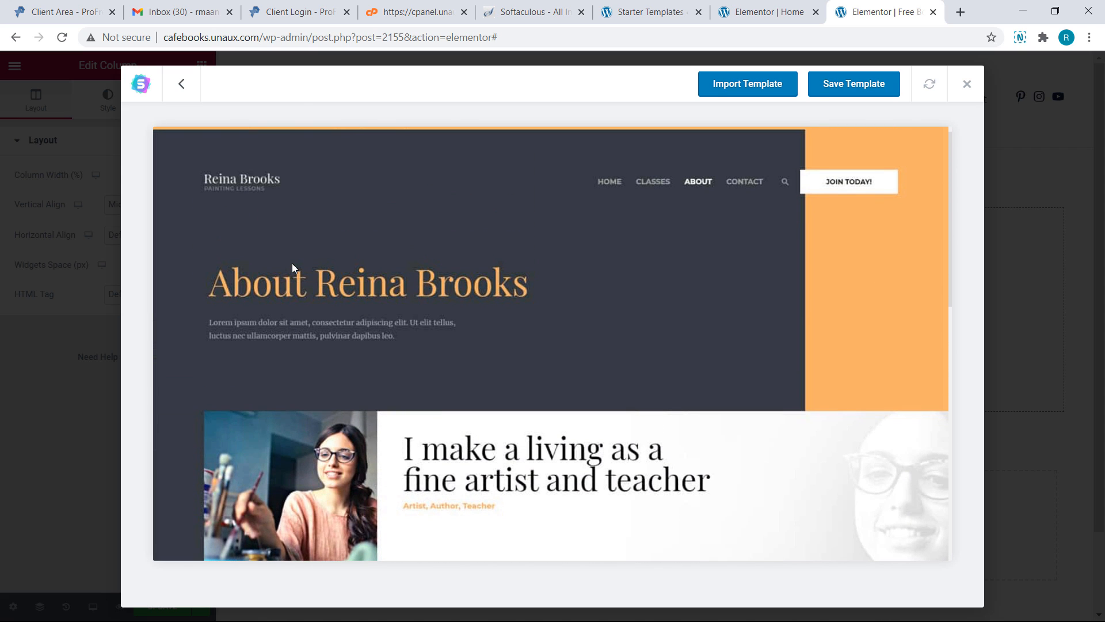
click(726, 98)
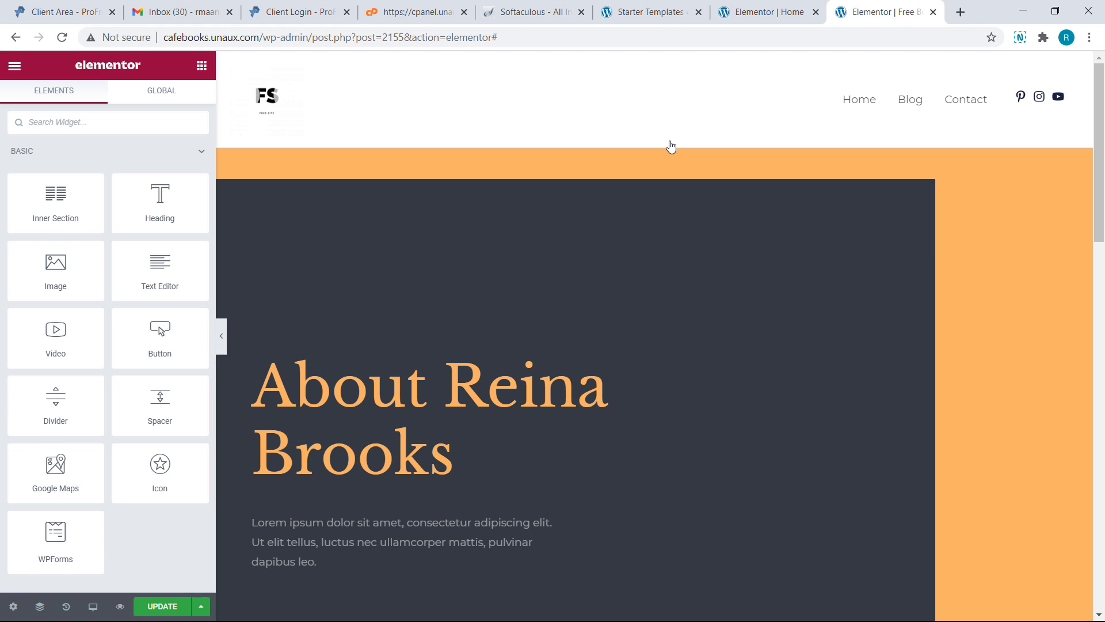
Scroll through the imported 'About Reina Brooks' sections and back up to the hero
scroll(671, 146, down, 10)
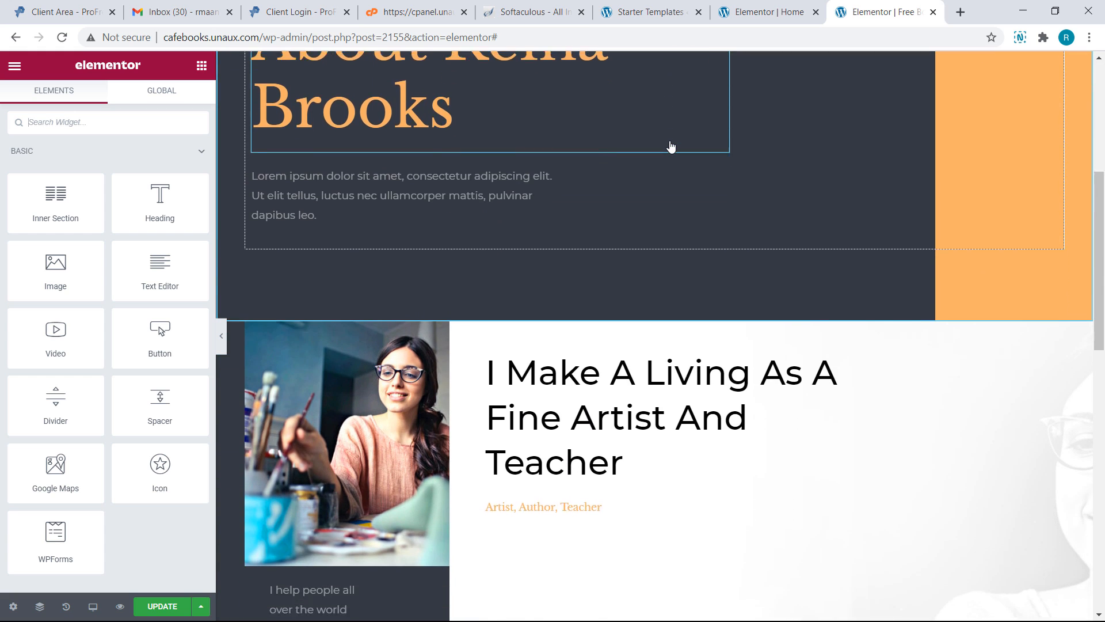
scroll(671, 146, down, 10)
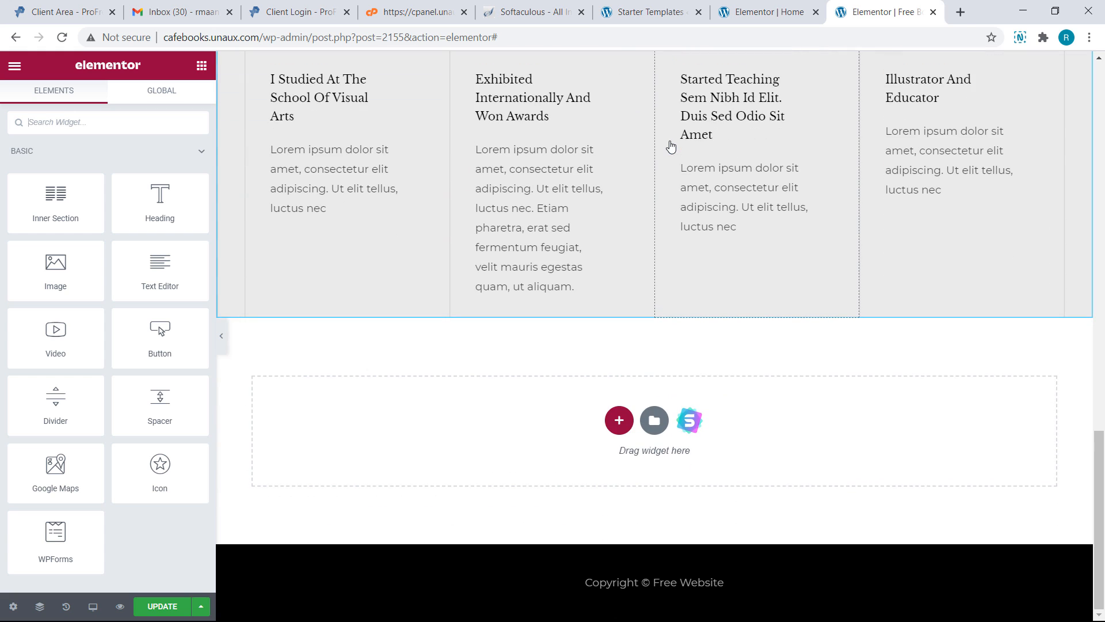
scroll(671, 146, up, 20)
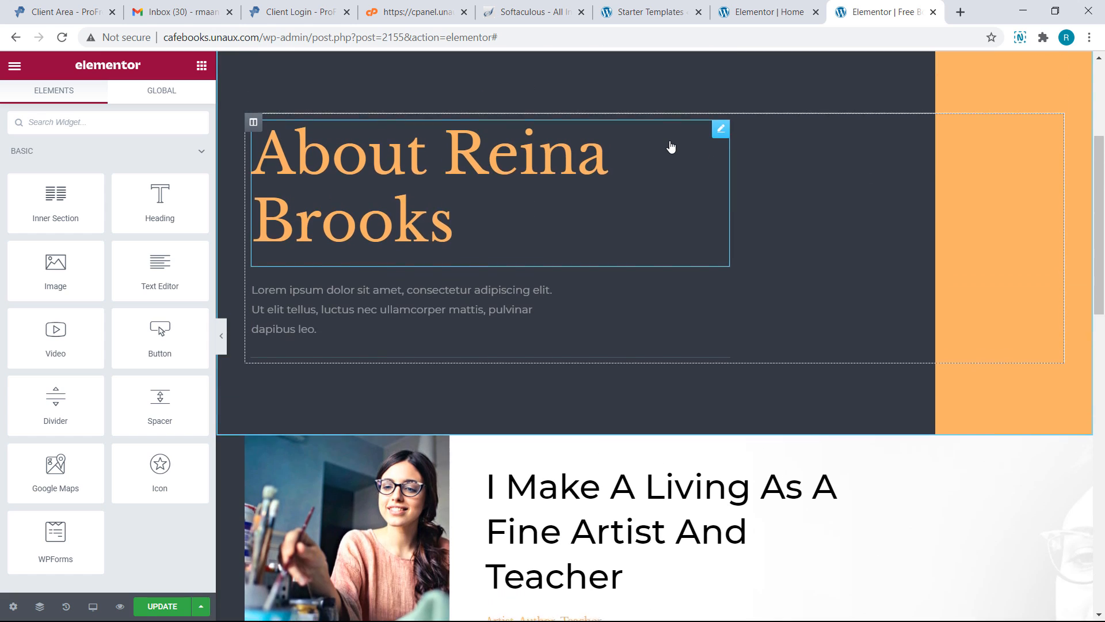
scroll(672, 146, up, 2)
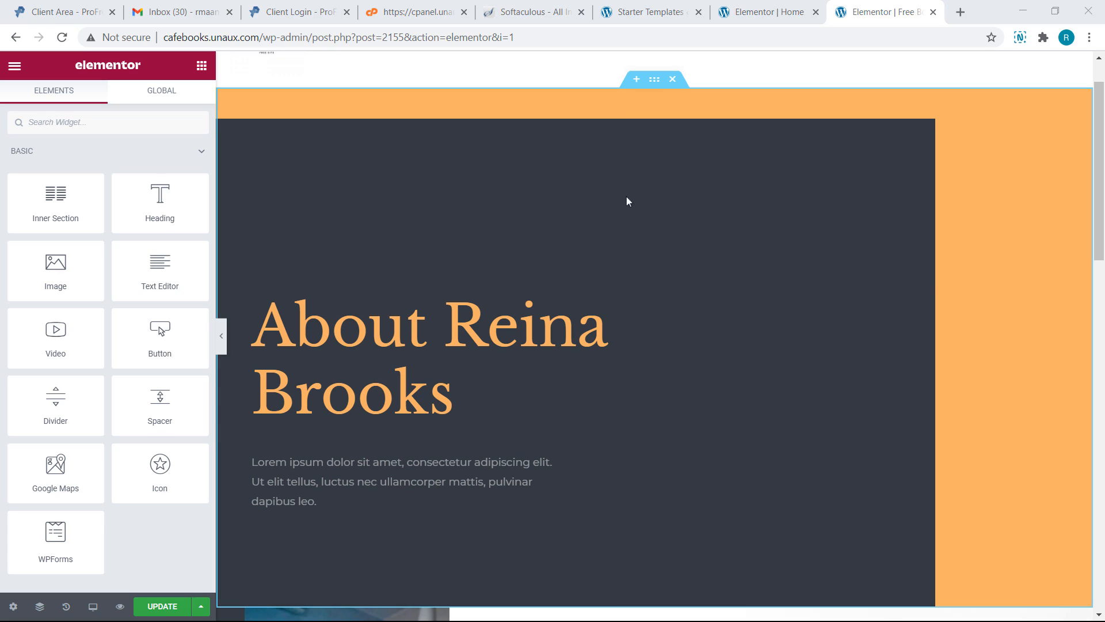
Change the hero heading text to 'Free Website Templates'
click(465, 385)
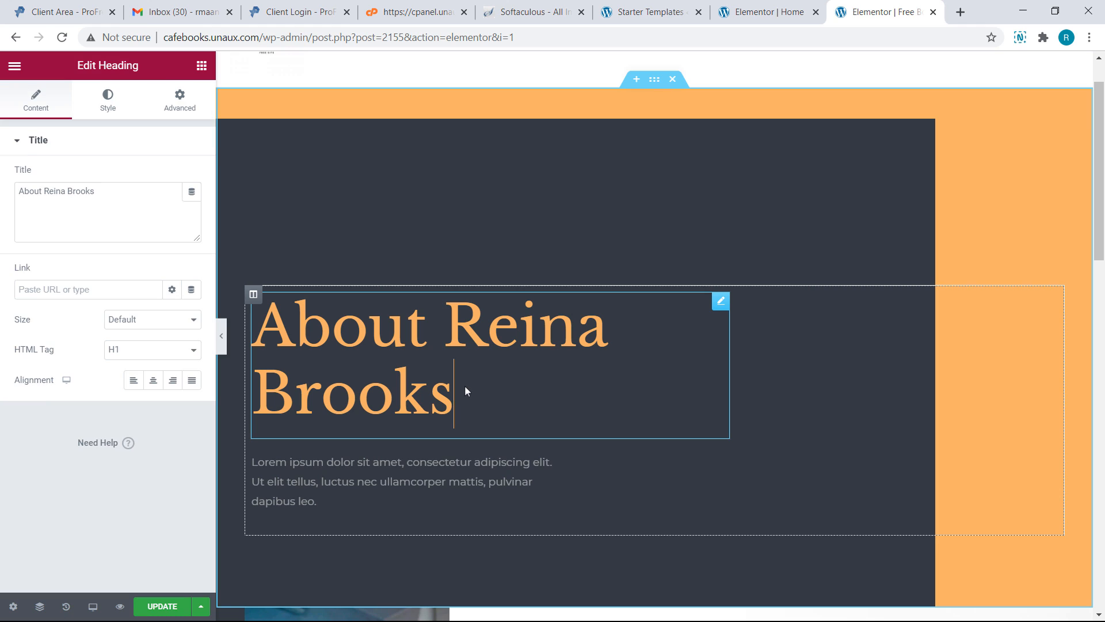
key(BackSpace)
key(BackSpace)
key(BackSpace)
key(BackSpace)
key(BackSpace)
key(BackSpace)
key(BackSpace)
key(BackSpace)
key(BackSpace)
key(BackSpace)
key(BackSpace)
key(BackSpace)
key(BackSpace)
key(BackSpace)
key(BackSpace)
key(BackSpace)
key(BackSpace)
key(BackSpace)
text(Free )
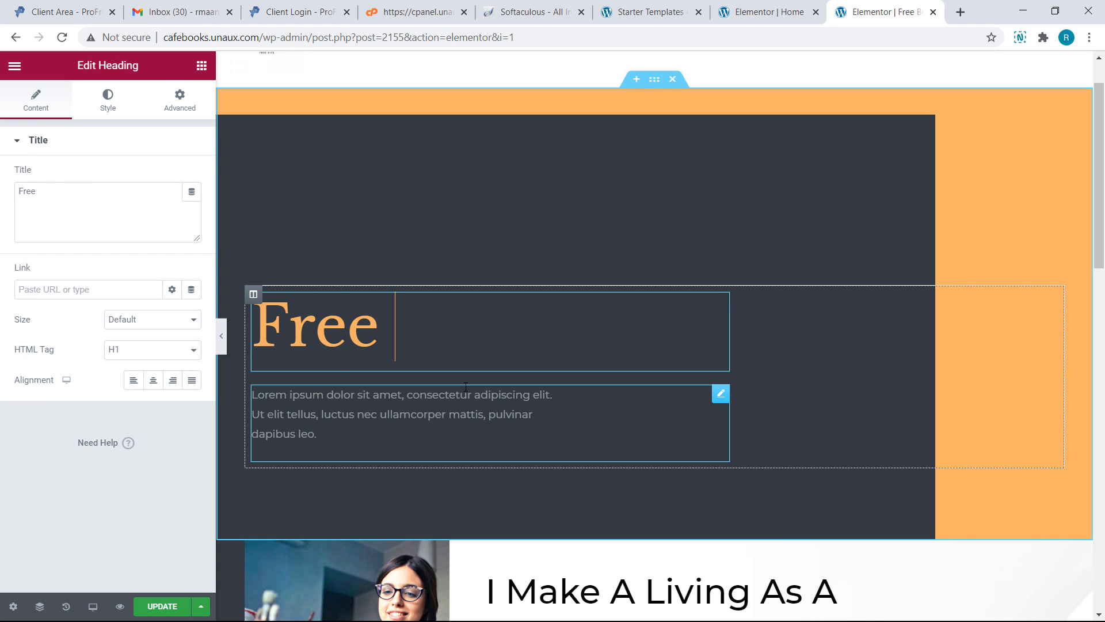
text(Website Templates)
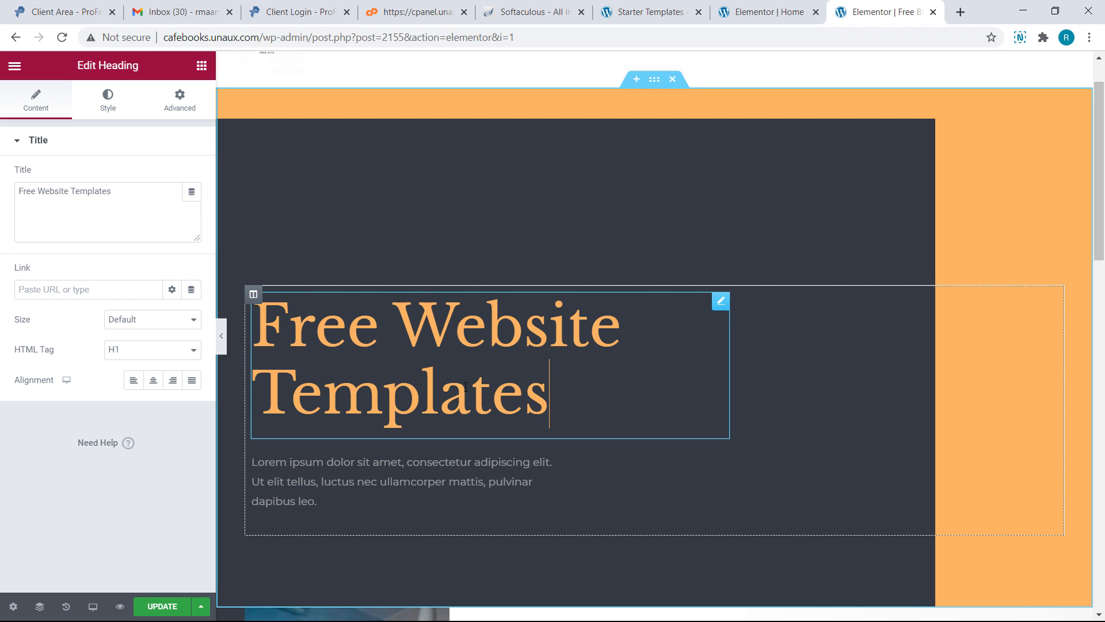
Delete the timeline section with the years from the page
scroll(463, 402, down, 1)
scroll(464, 402, down, 6)
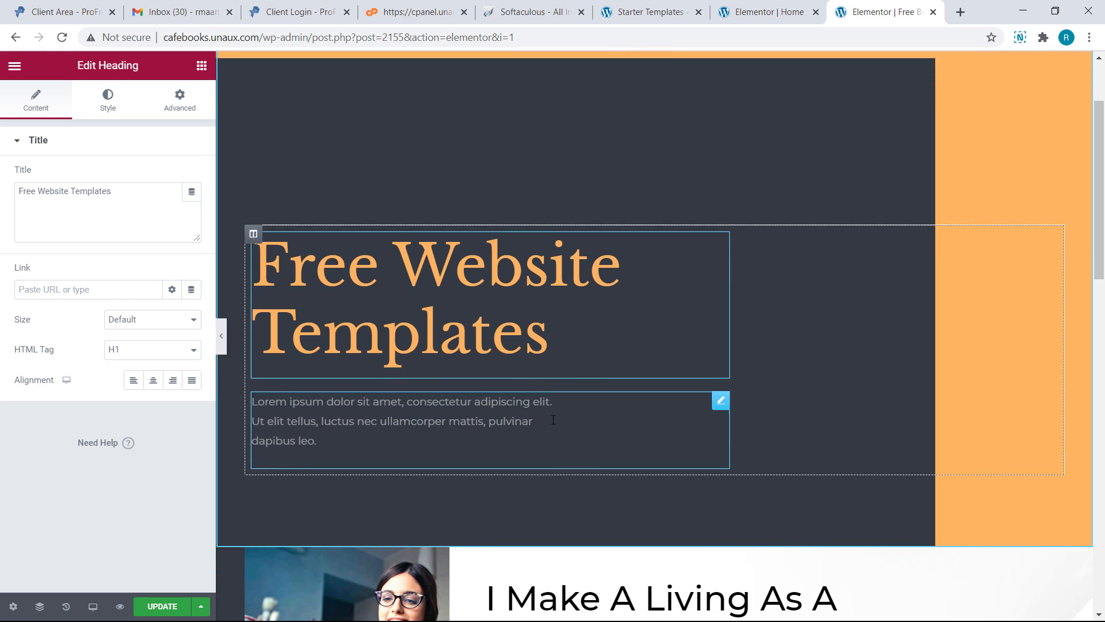
scroll(553, 420, down, 5)
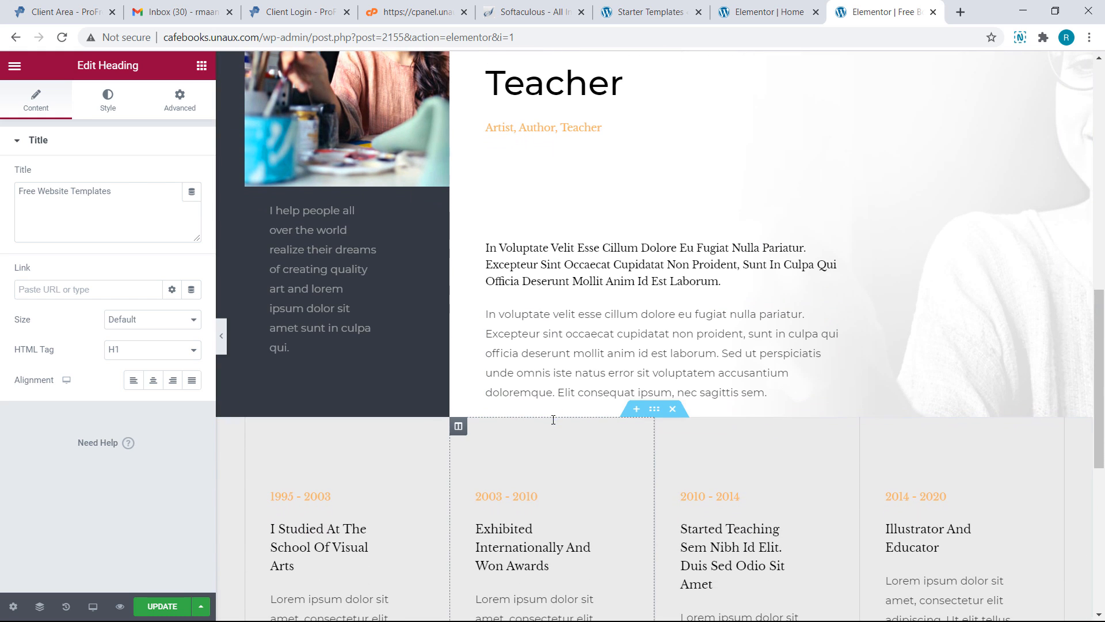
scroll(553, 420, down, 3)
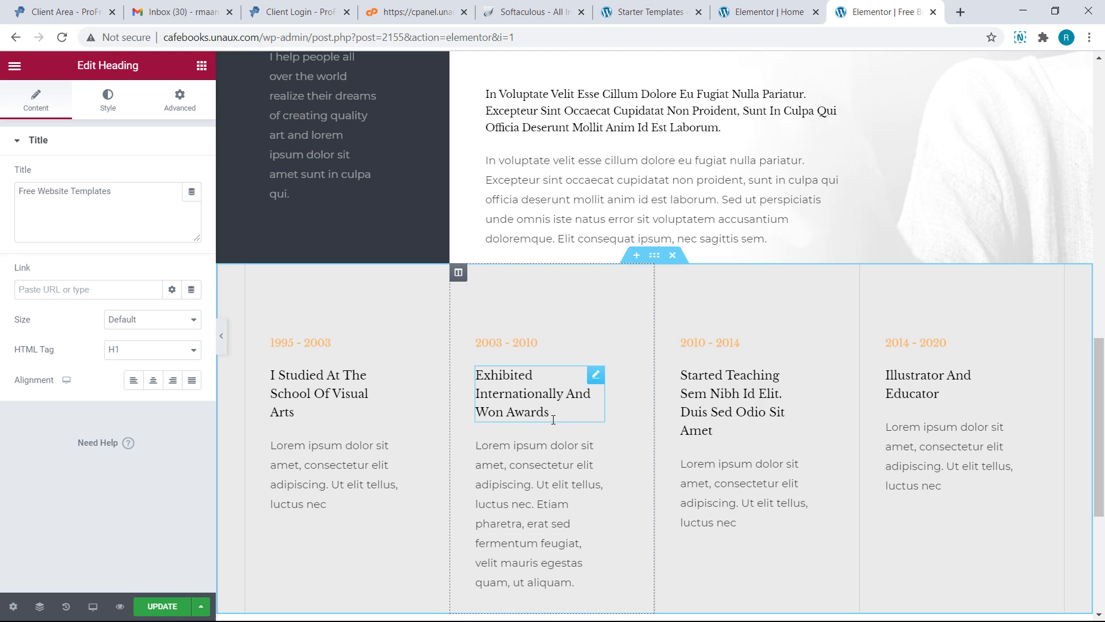
click(672, 256)
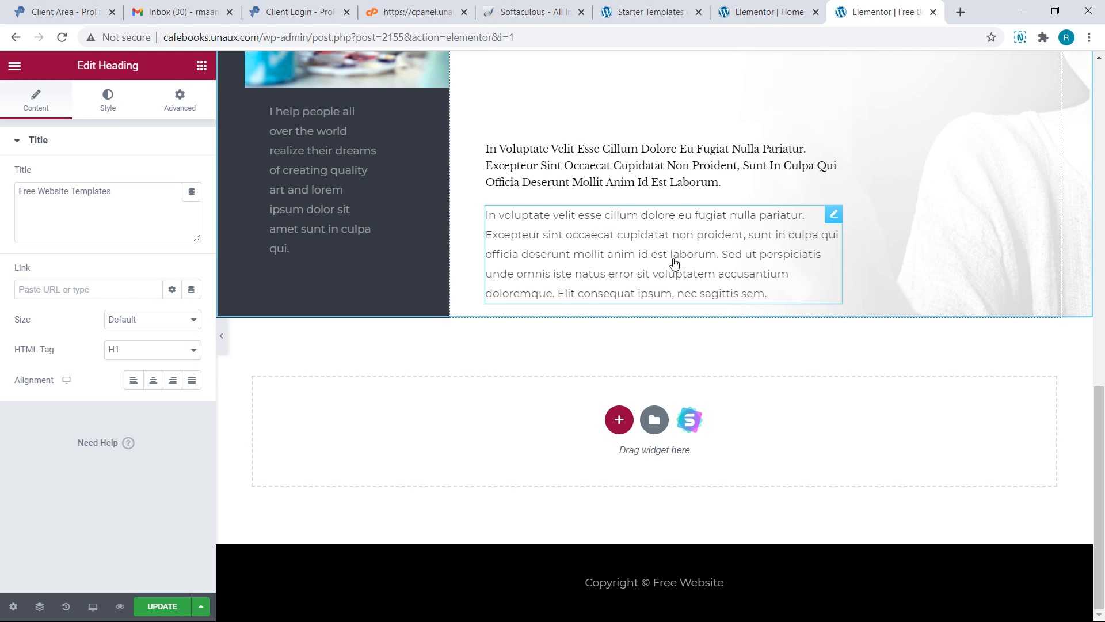
Update the page and review the live preview
click(185, 610)
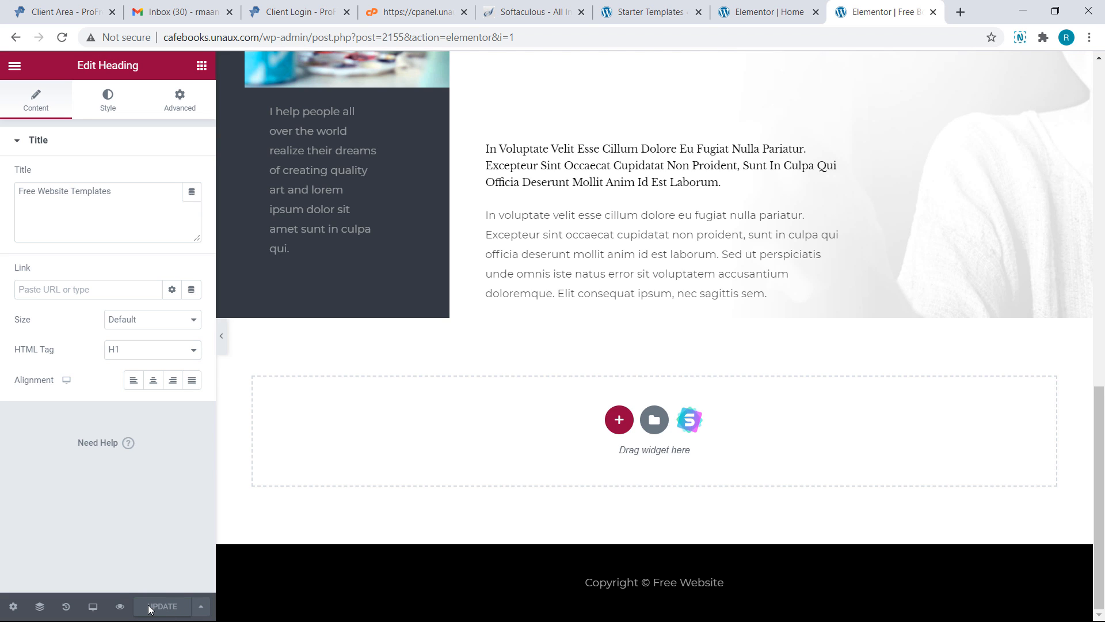
click(119, 607)
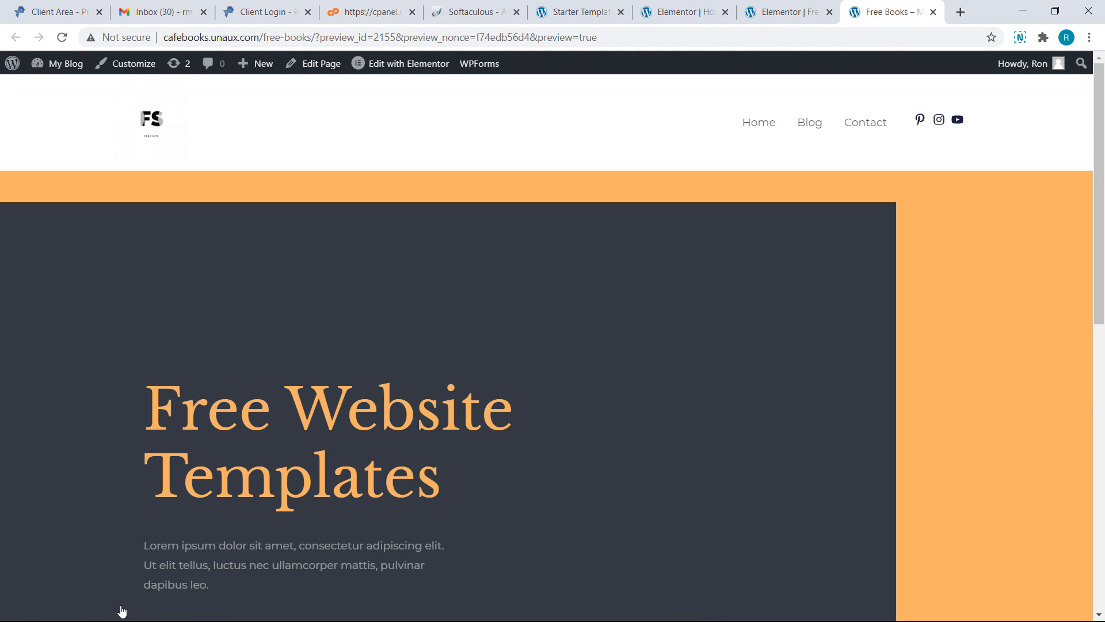
scroll(121, 610, down, 7)
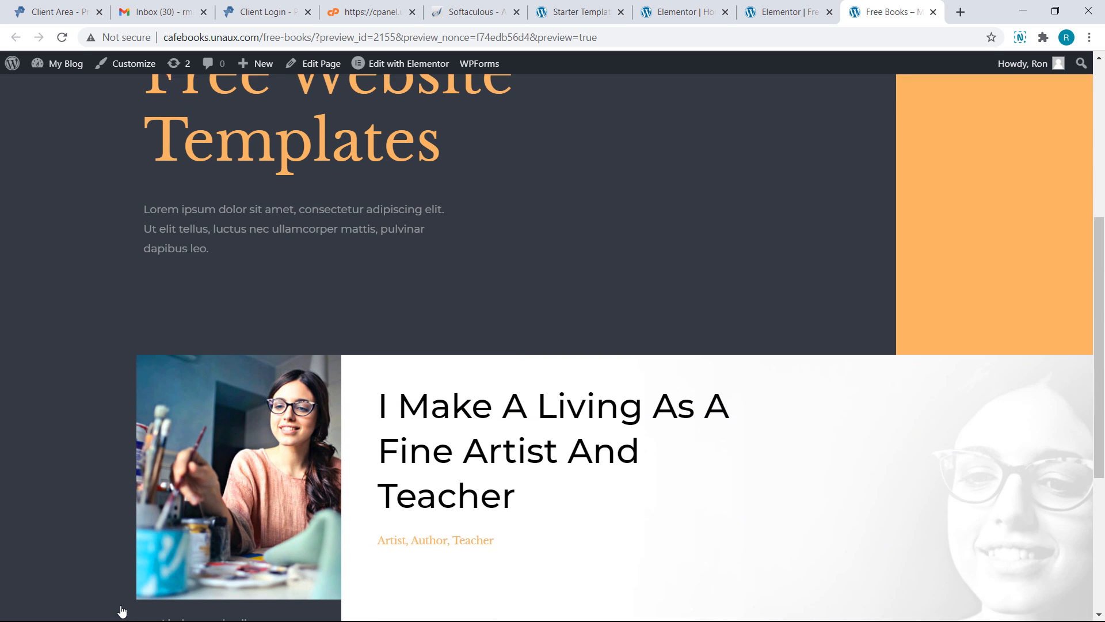
scroll(121, 610, down, 4)
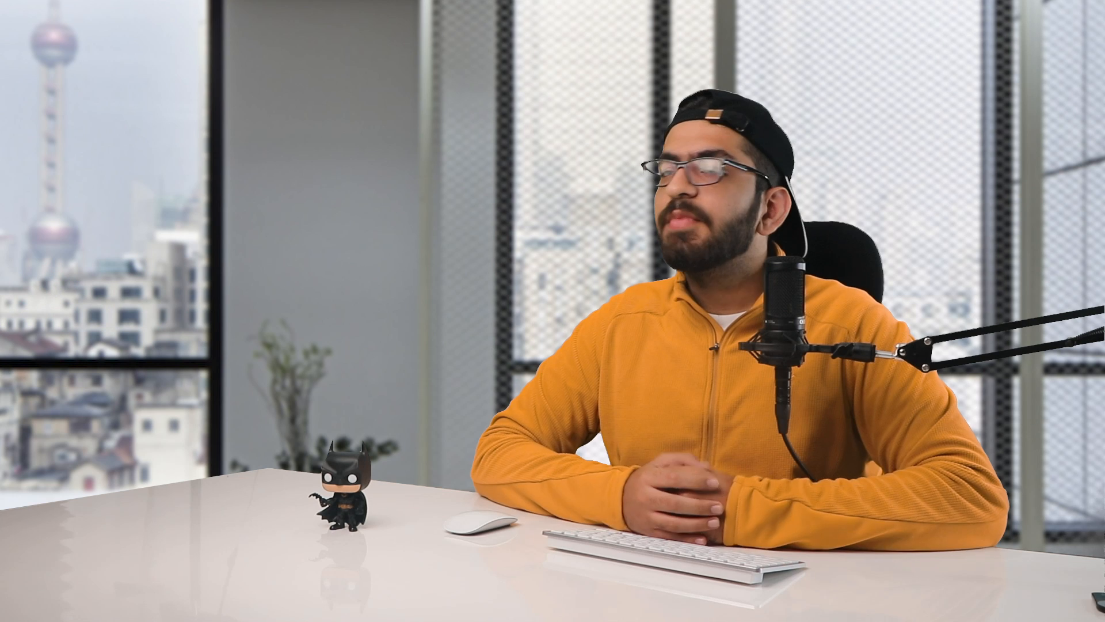